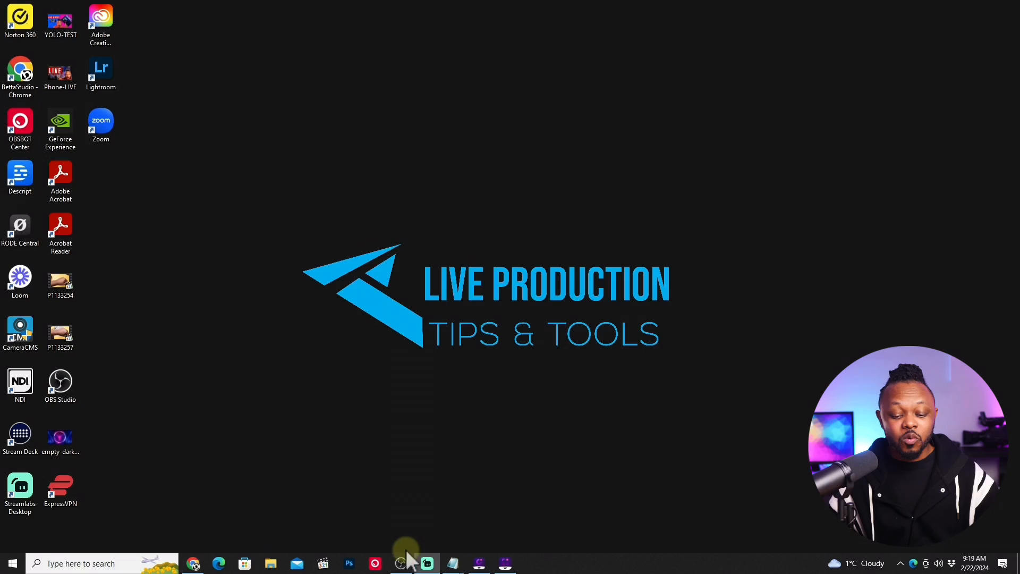
Switch to OBS Studio and rename the only scene as WELCOME
click(404, 560)
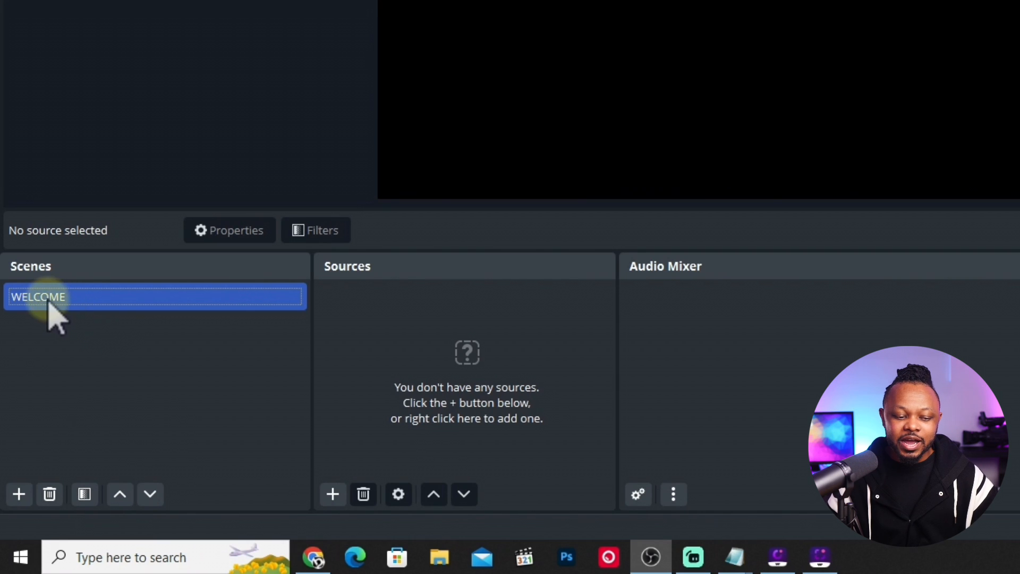
right_click(68, 301)
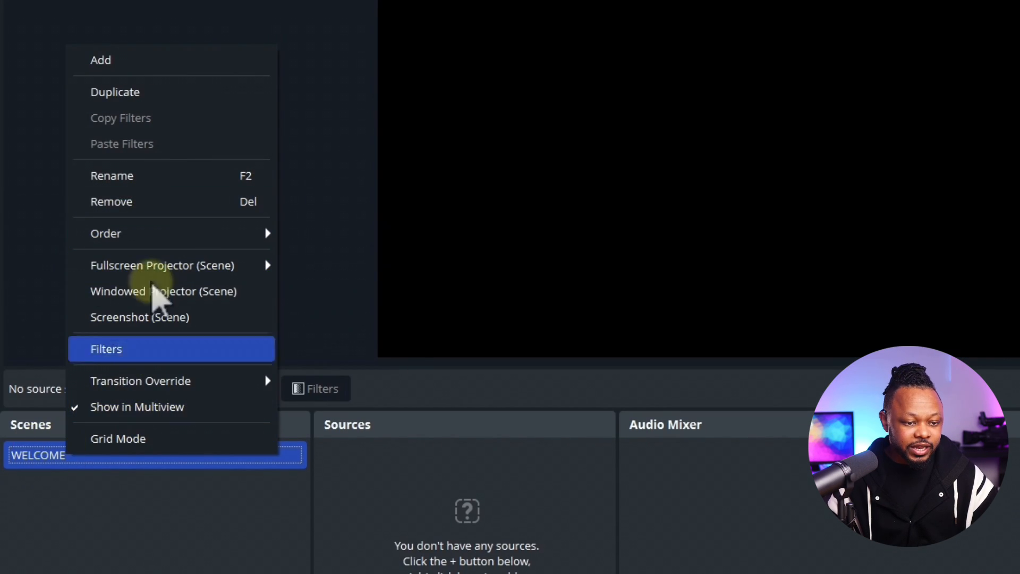
click(160, 177)
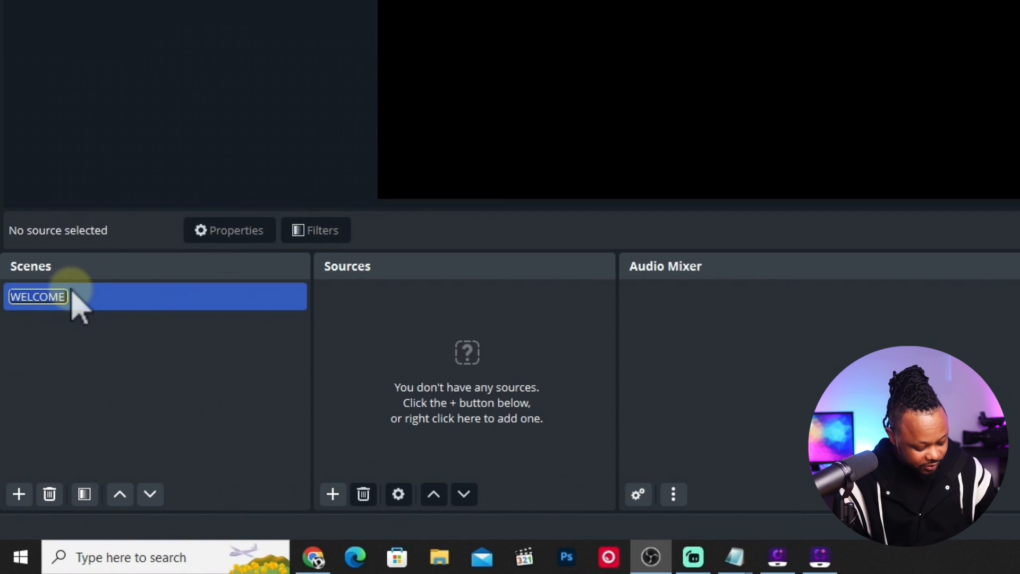
text(We)
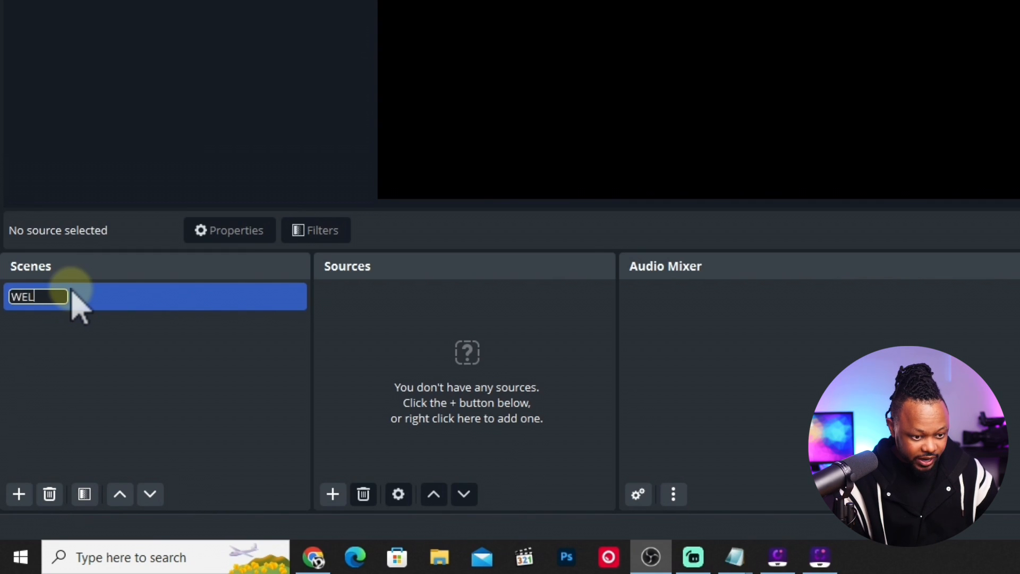
text(LCOME)
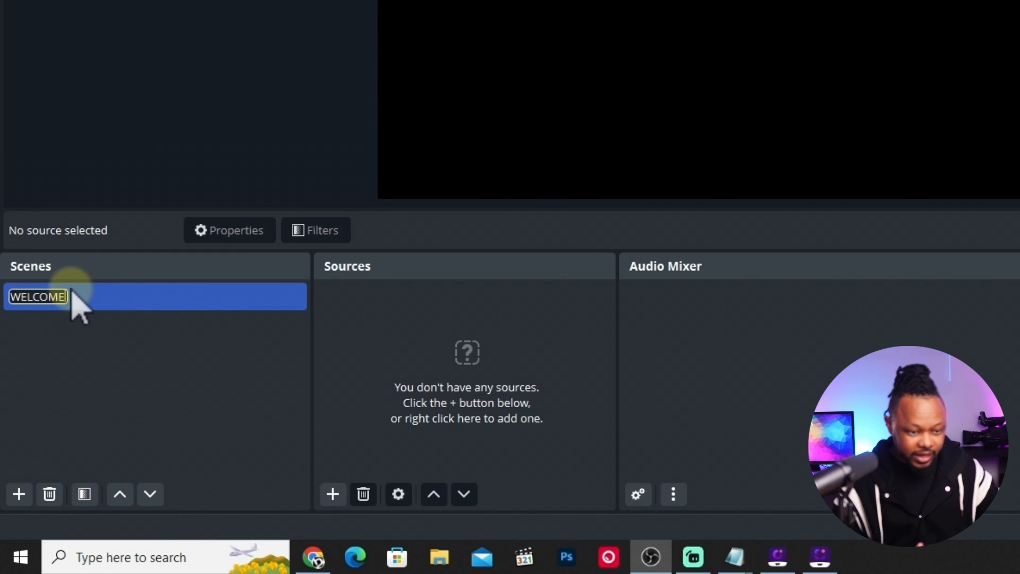
click(242, 318)
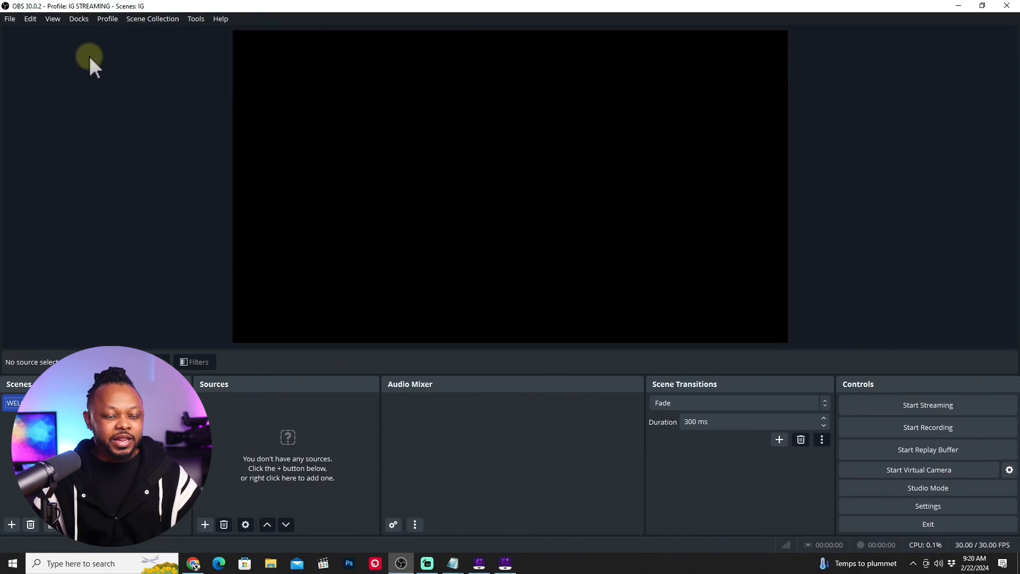
Turn on Studio Mode to show separate preview and program views
click(925, 489)
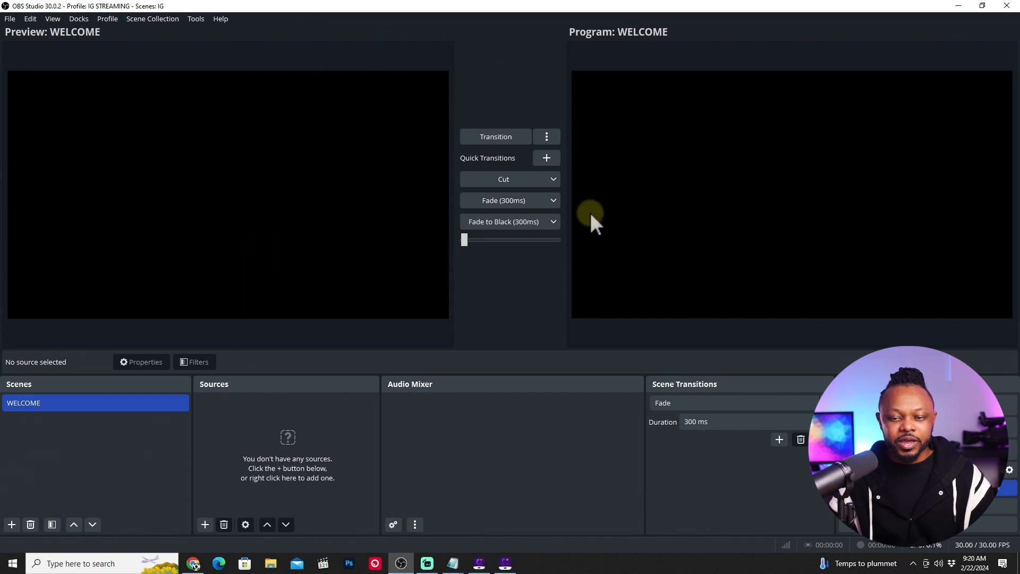
click(10, 18)
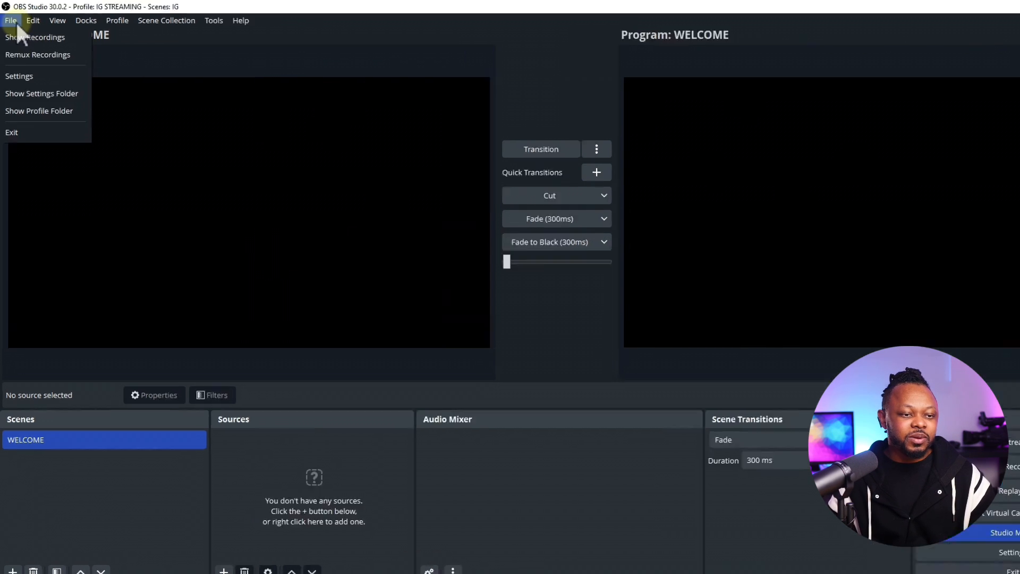
click(10, 19)
click(22, 35)
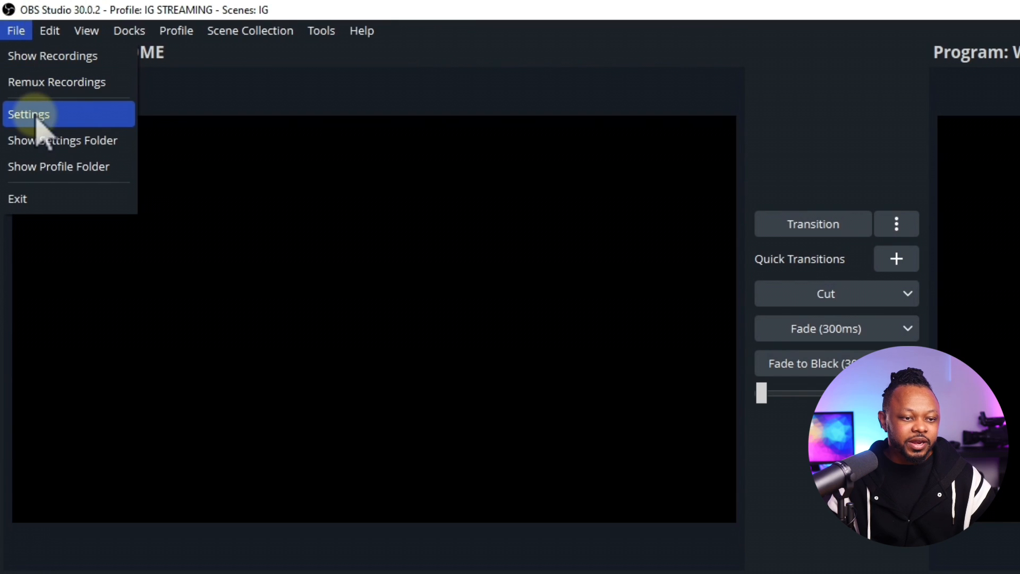
mouse_move(54, 38)
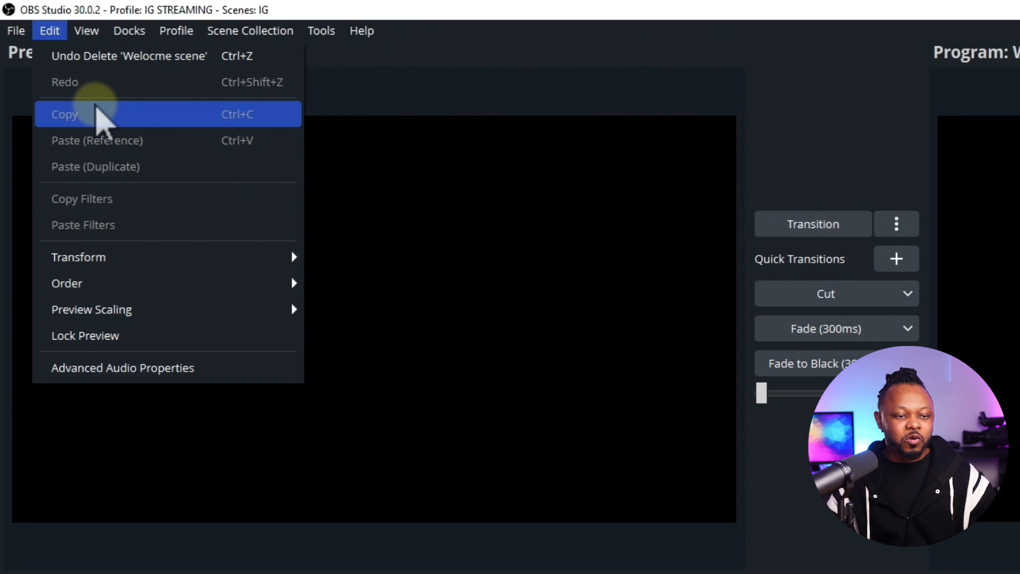
mouse_move(89, 38)
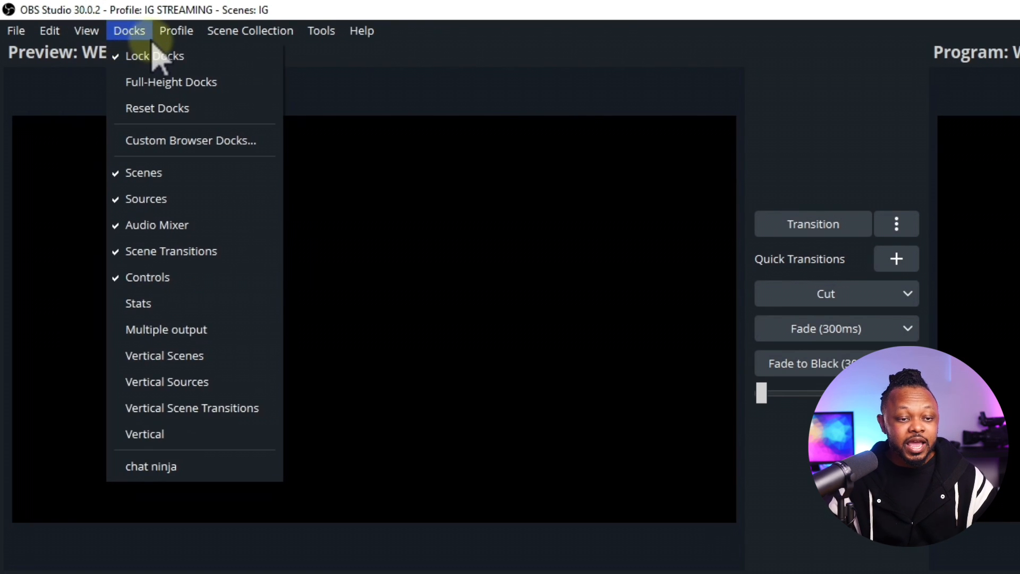
mouse_move(212, 38)
mouse_move(362, 30)
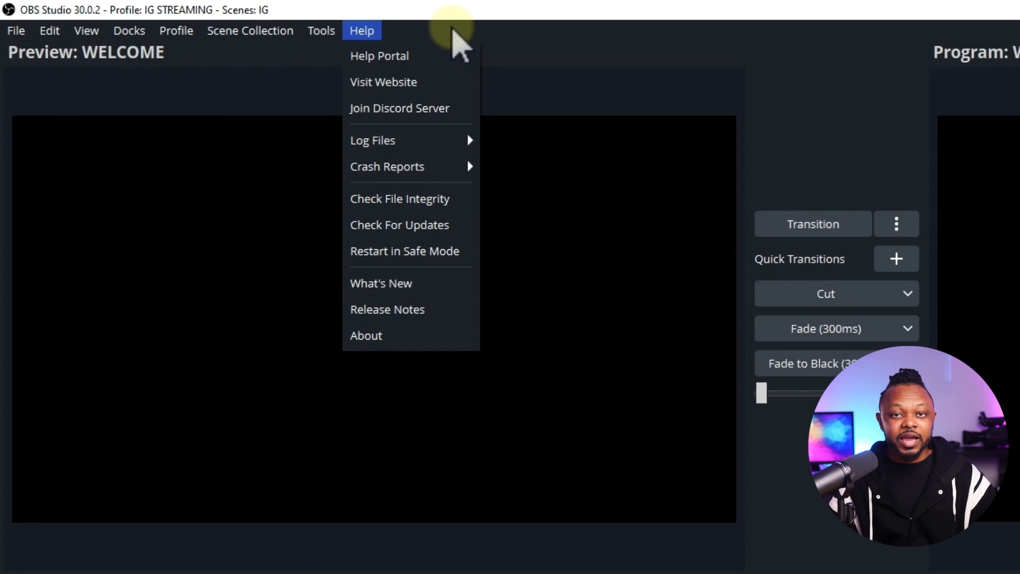
click(714, 37)
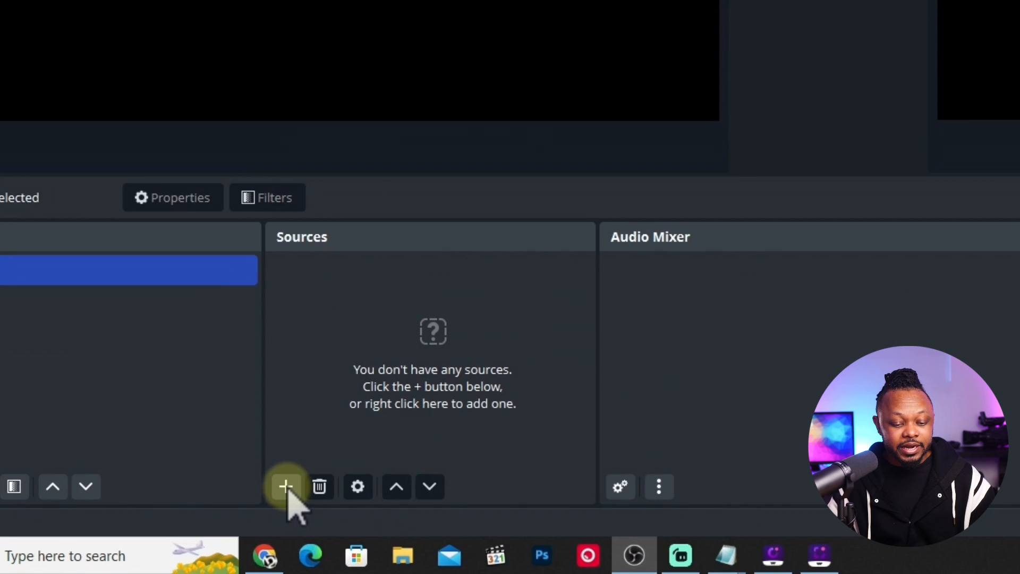
Add a new Image source named WELCOME IMAGE to the WELCOME scene
click(205, 524)
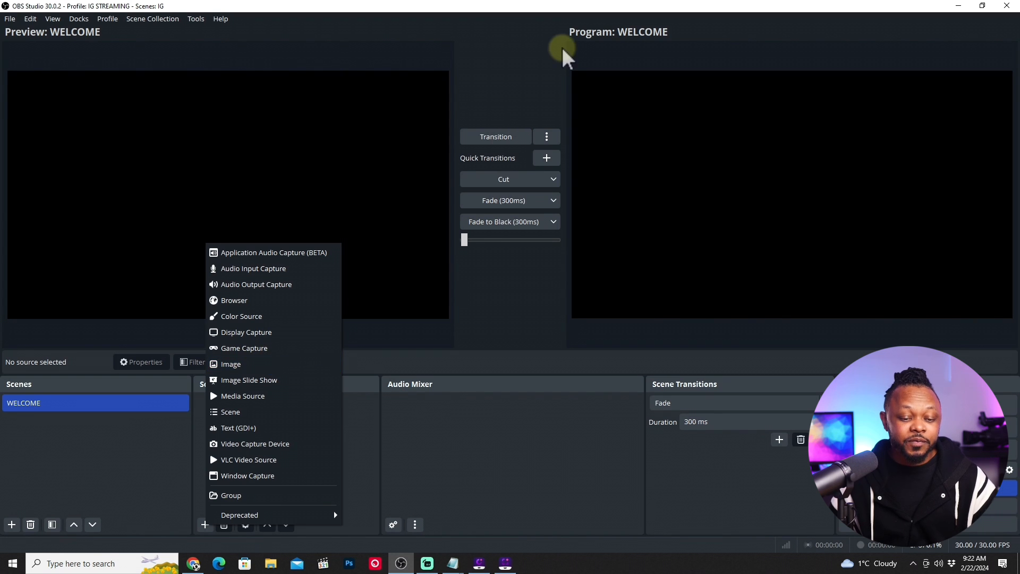
click(271, 367)
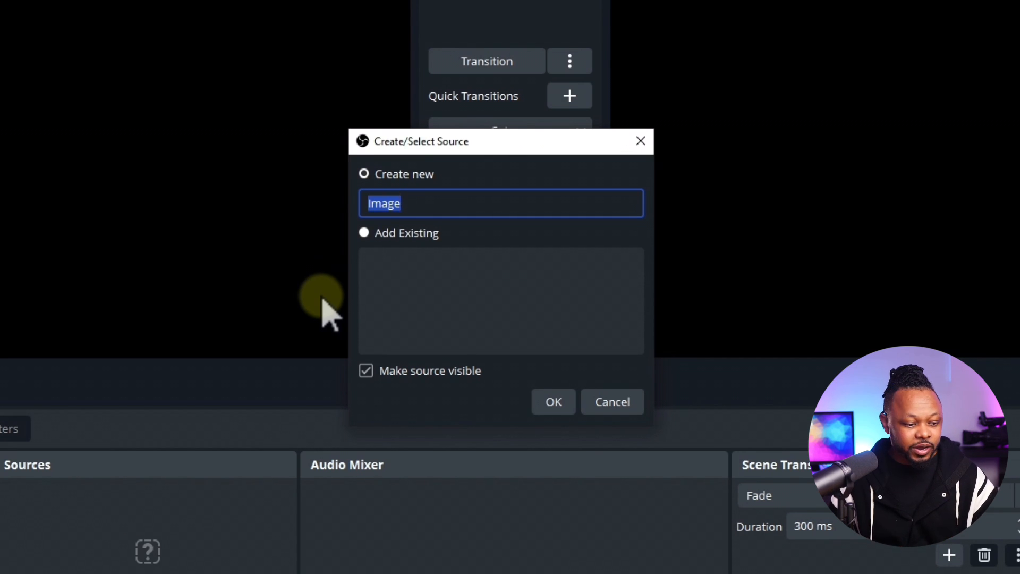
text(WEL)
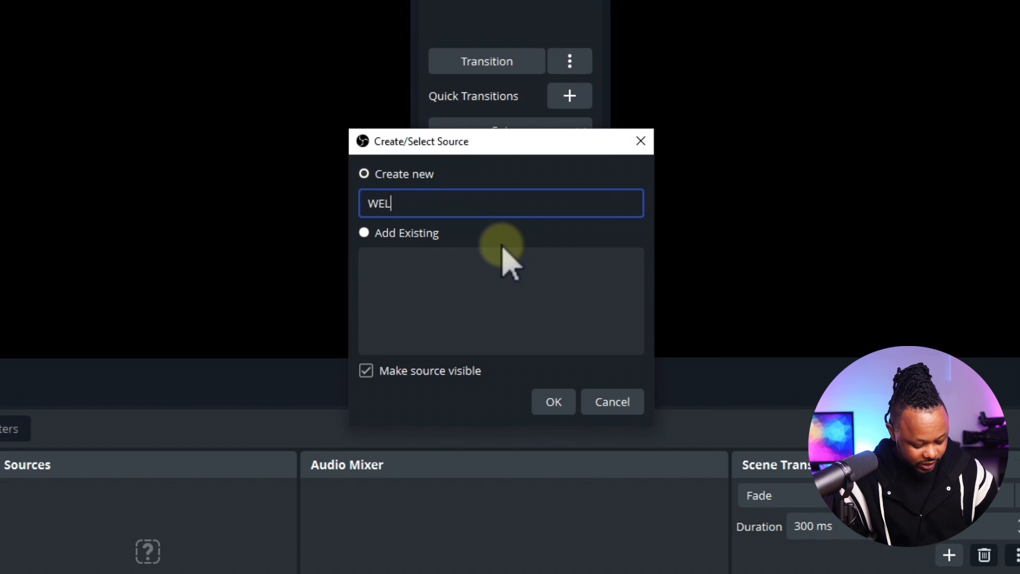
text(OCME)
key(BackSpace)
key(BackSpace)
key(BackSpace)
key(BackSpace)
key(BackSpace)
text(COME IMAGE)
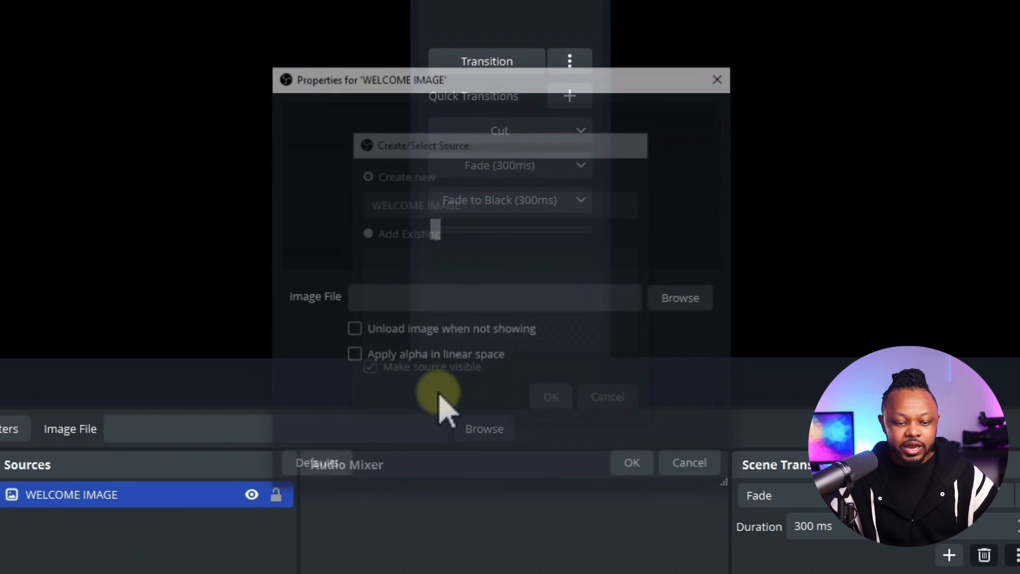
key(Return)
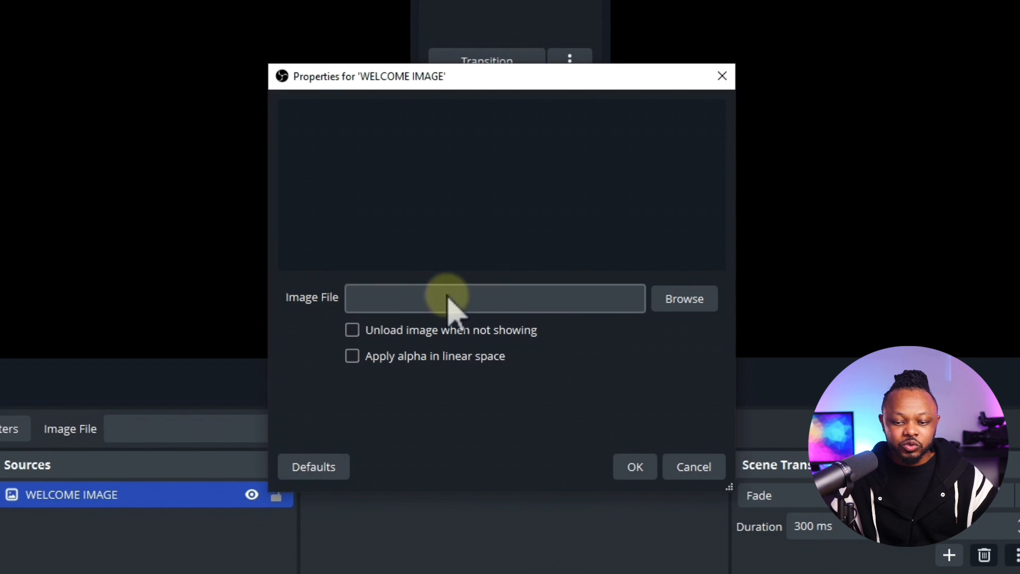
Load the image file welcome (2) from New folder on the Desktop into the WELCOME IMAGE source
click(693, 311)
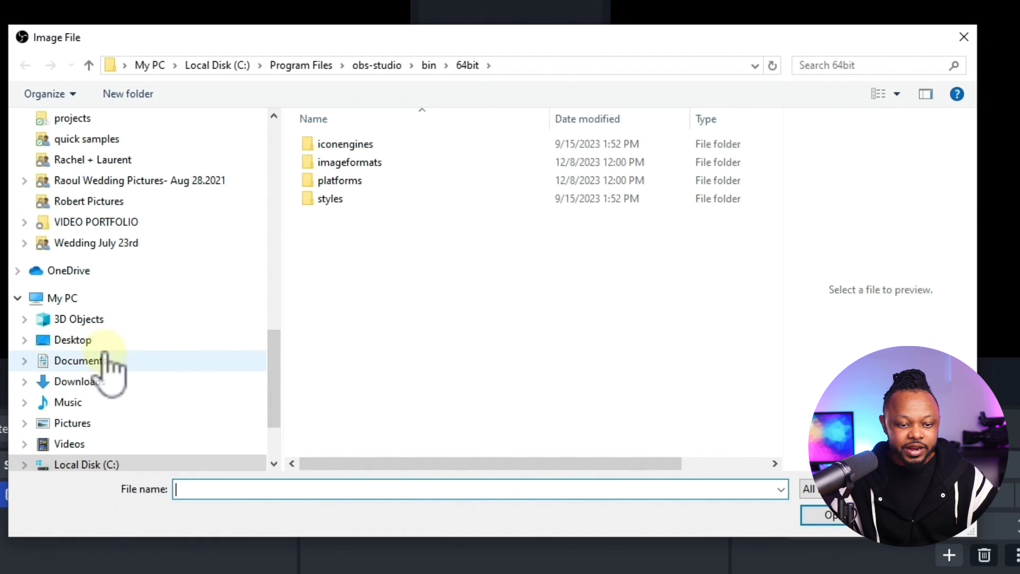
click(79, 340)
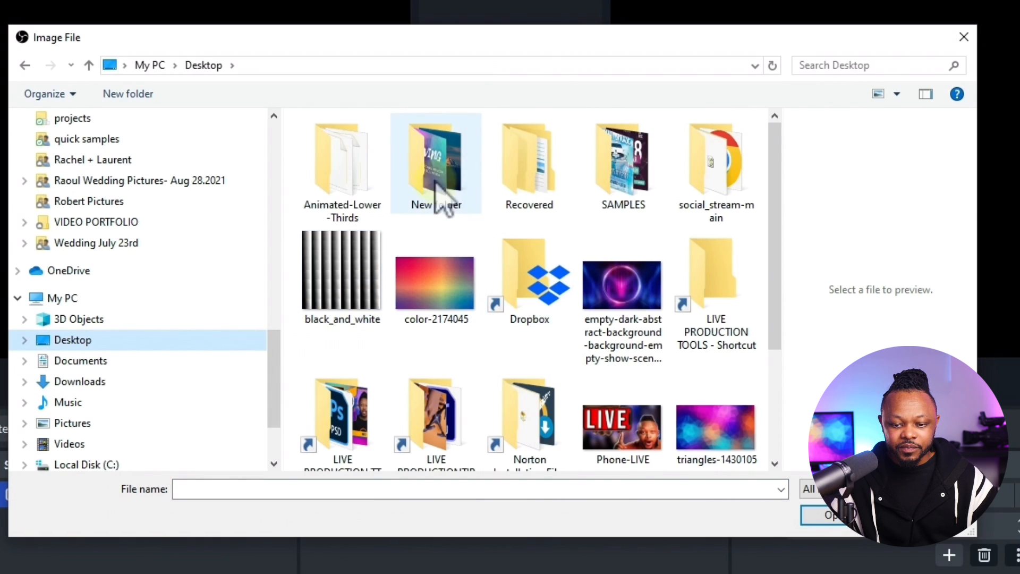
double_click(438, 199)
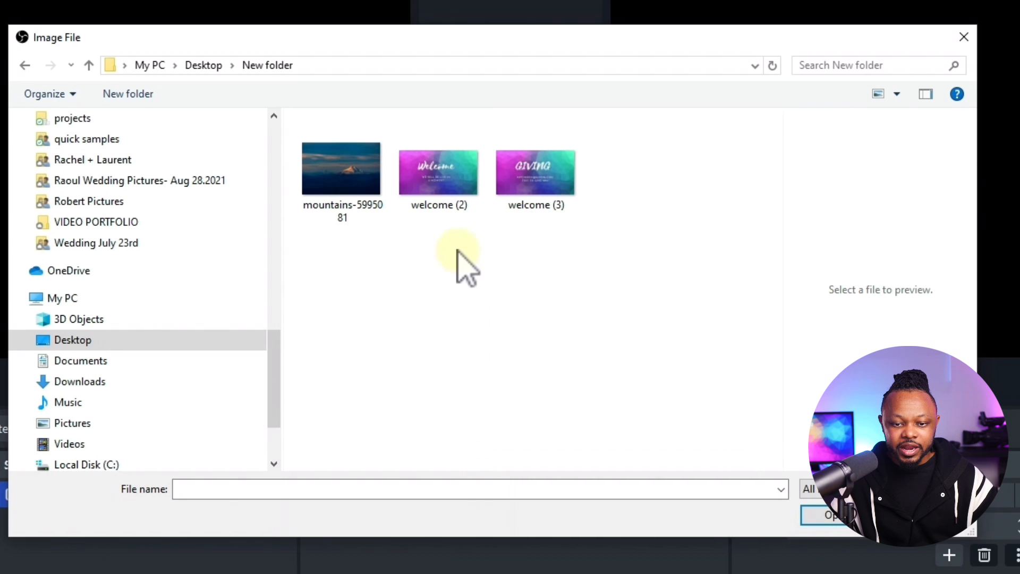
click(447, 196)
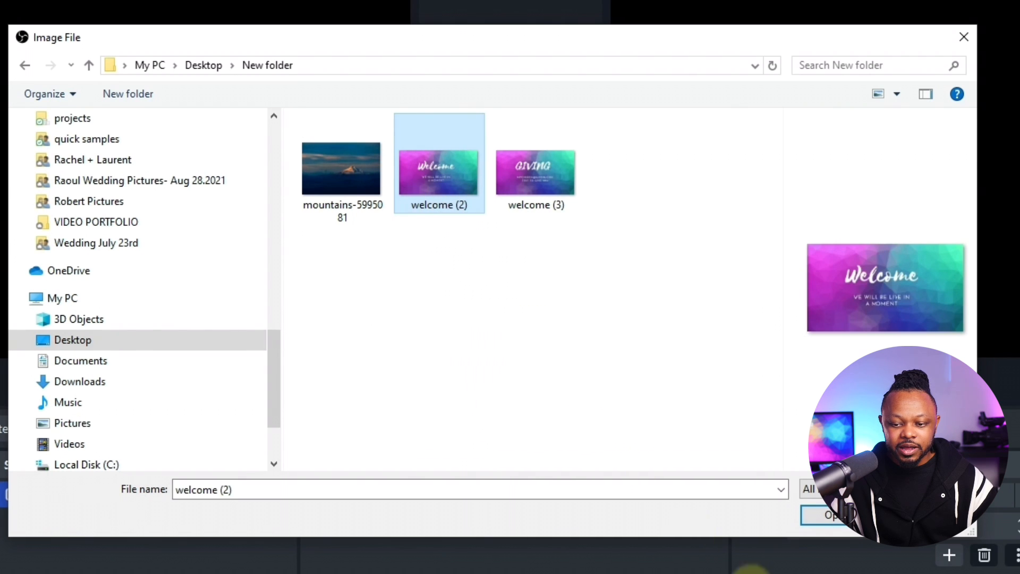
click(838, 518)
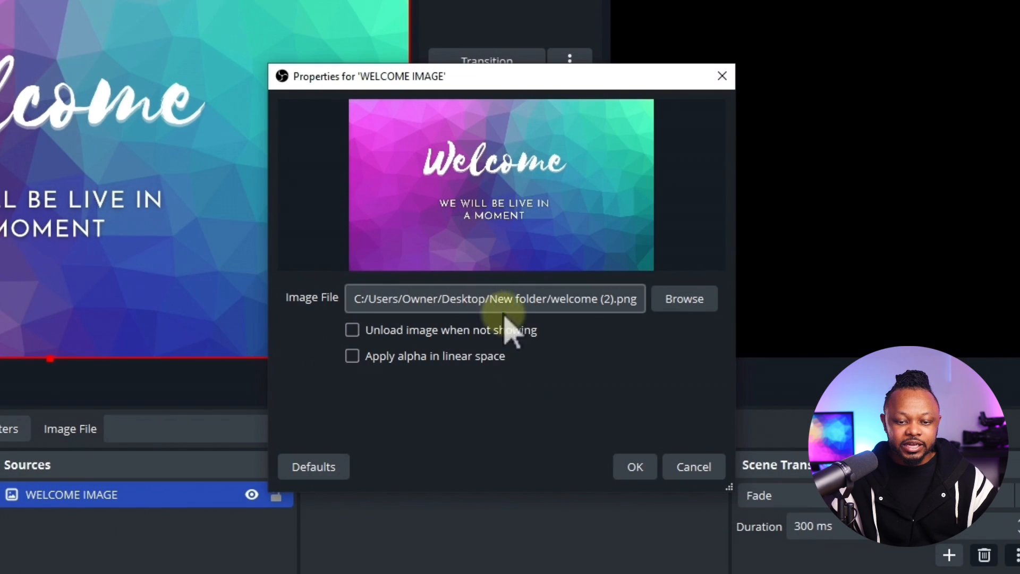
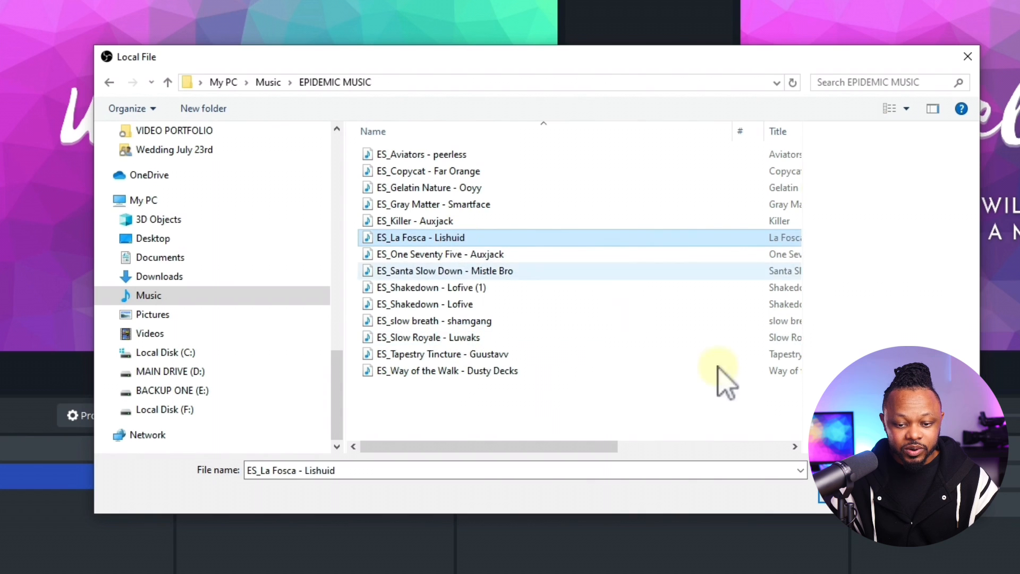
Load the track ES_La Fosca - Lishuid into the intro music source and accept its properties
click(854, 494)
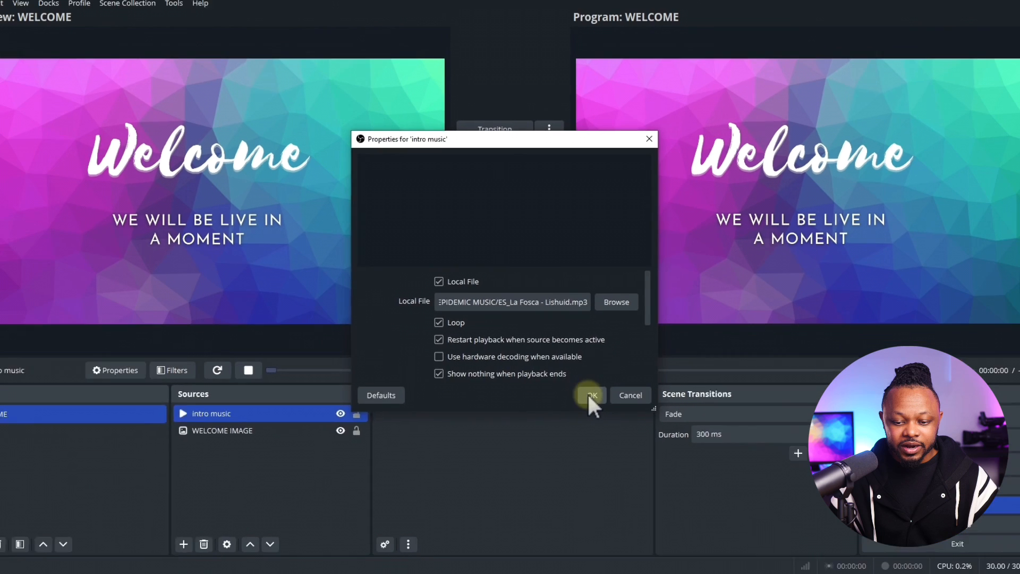
click(619, 454)
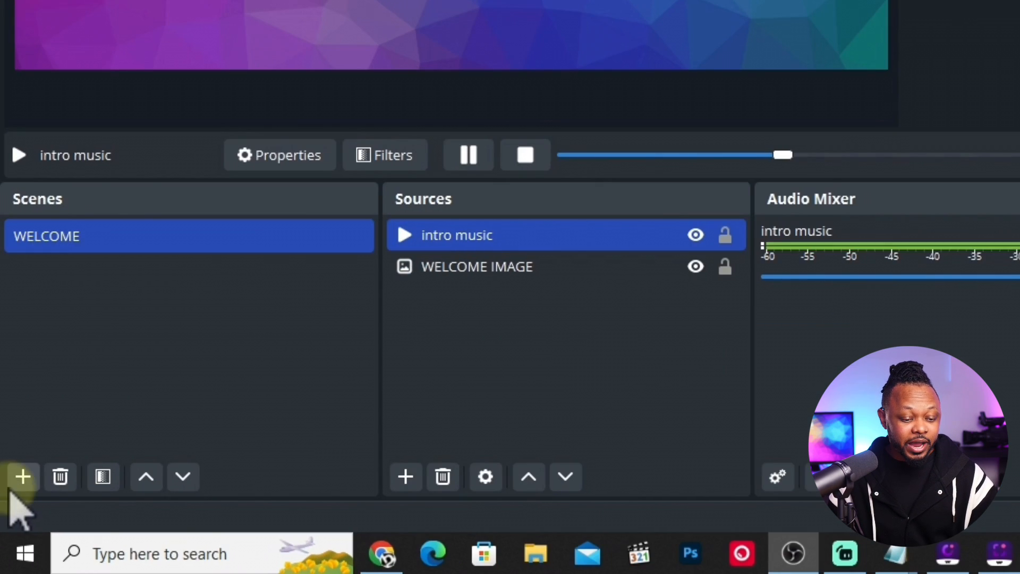
Add a new scene named Main camera
click(23, 475)
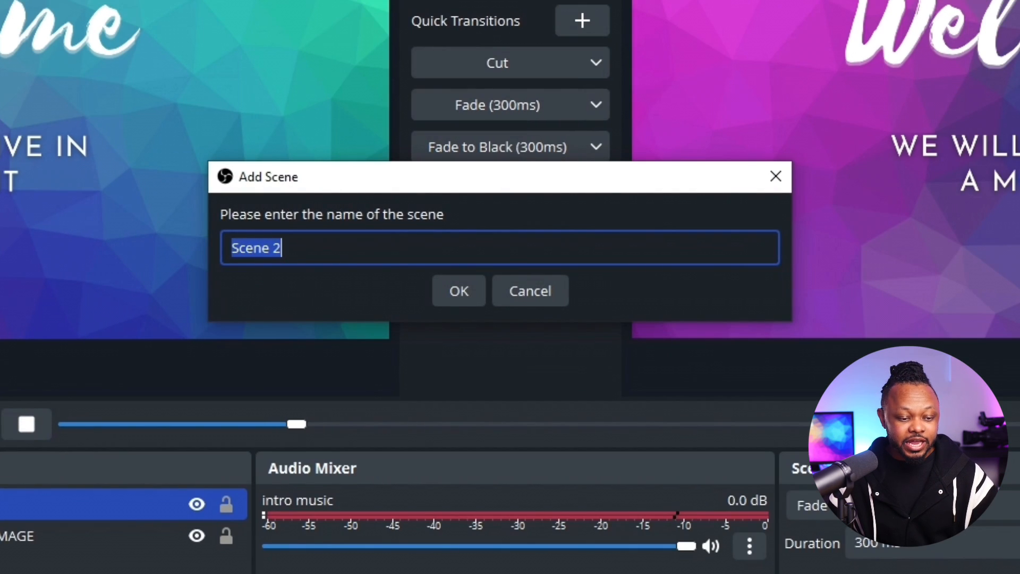
text(main macrophone)
drag(349, 248, 247, 255)
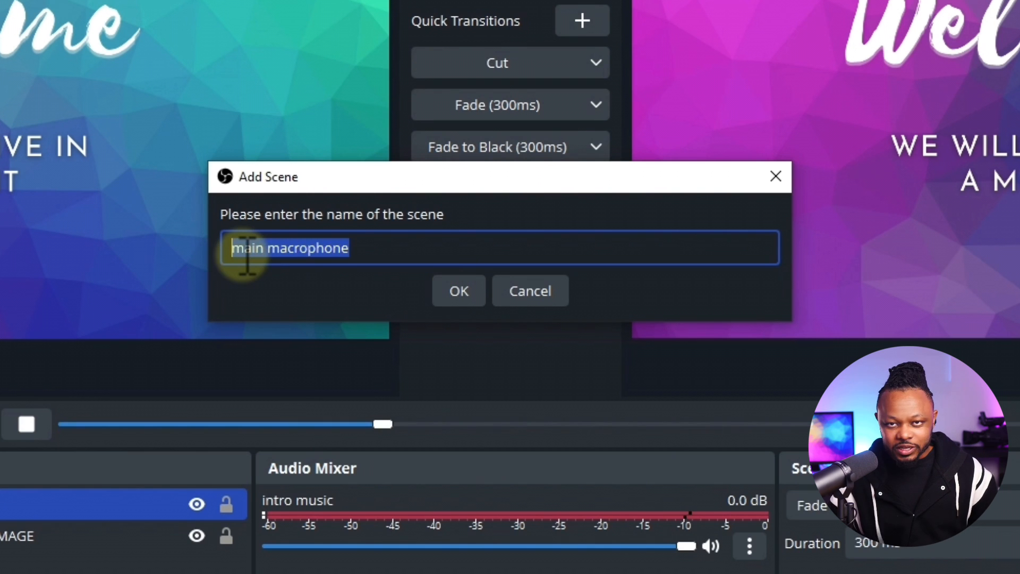
text(Main ca)
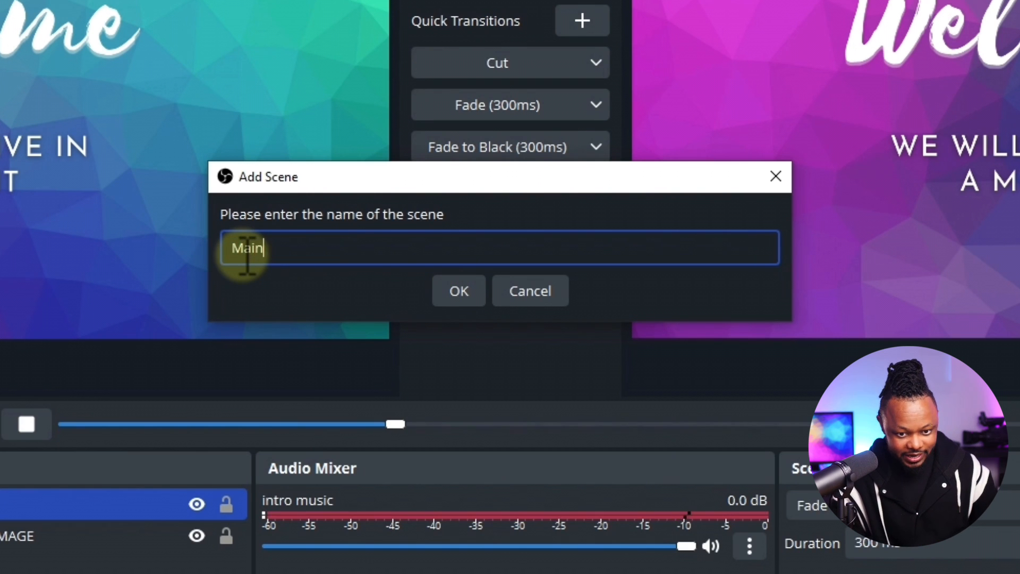
text(mera)
key(Return)
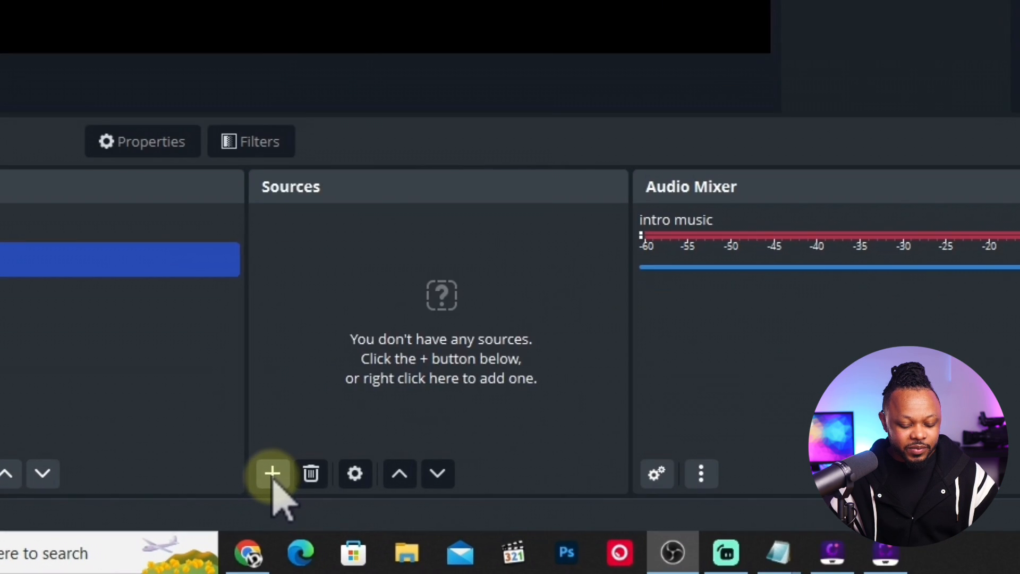
Add a new Video Capture Device source named main camera to the Main camera scene
click(202, 524)
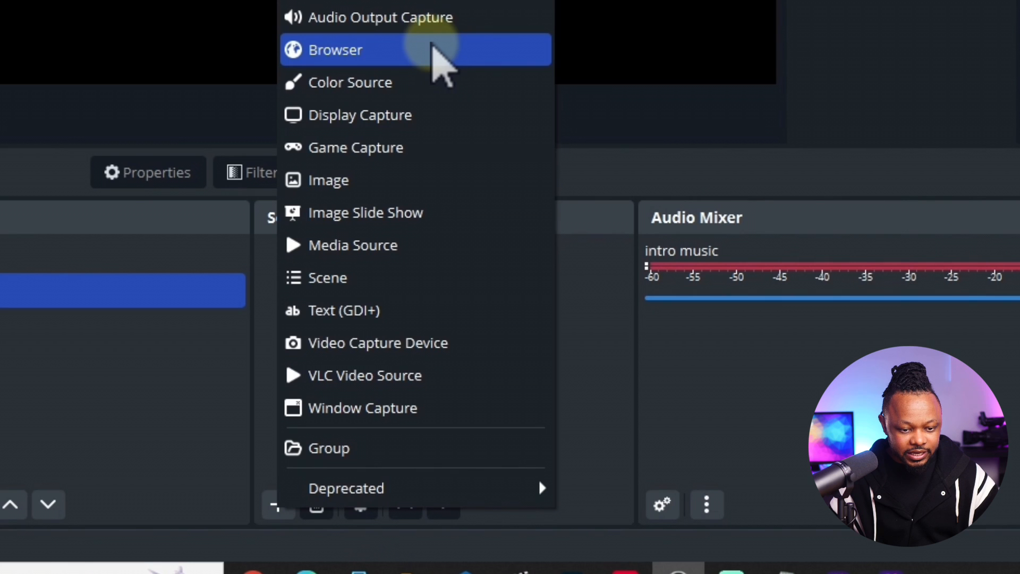
click(445, 346)
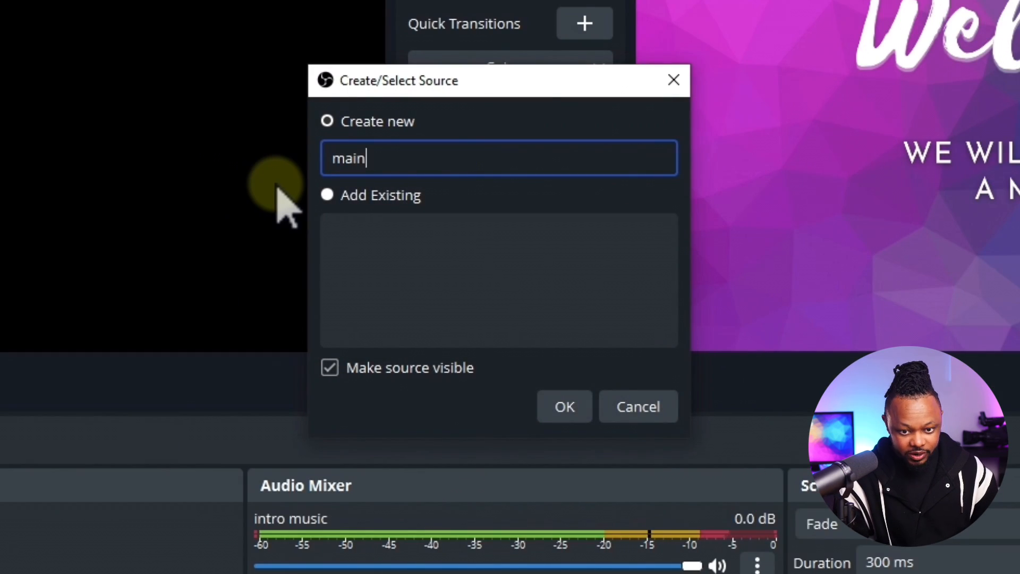
text(main camera)
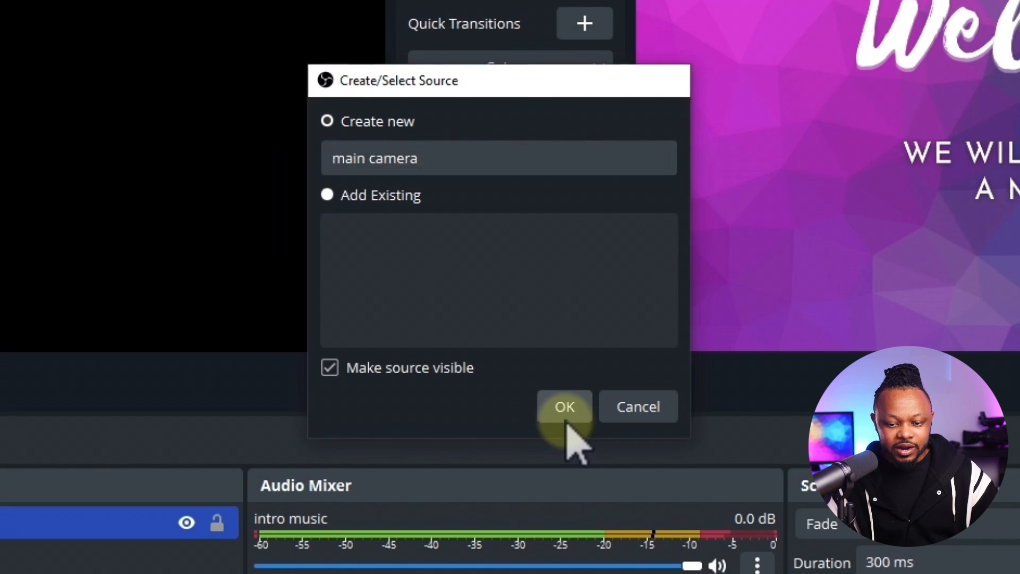
click(564, 407)
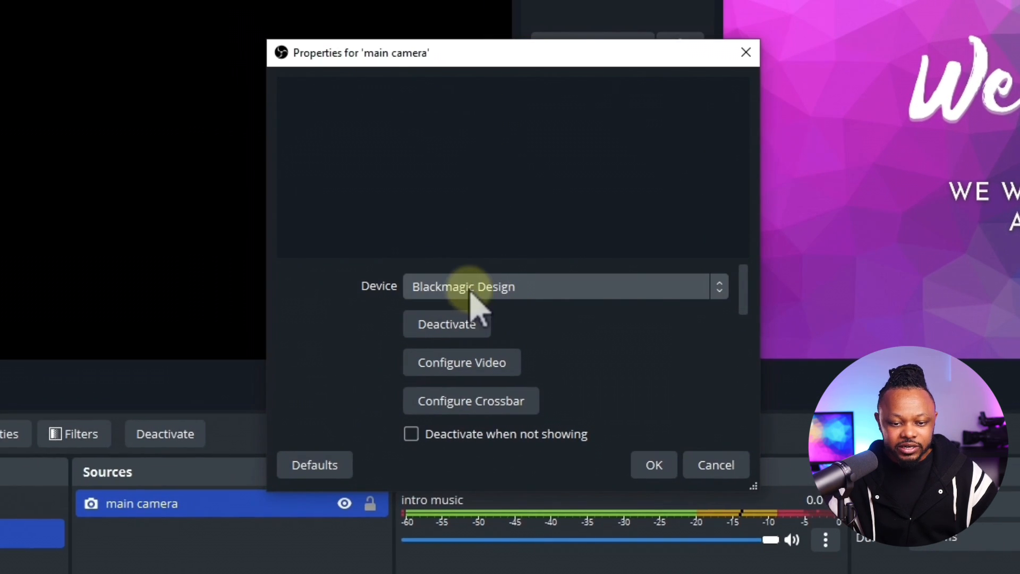
Set the main camera source's device to OBSBOT Tiny 2 StreamCamera with a custom resolution of 1920x1080
click(470, 292)
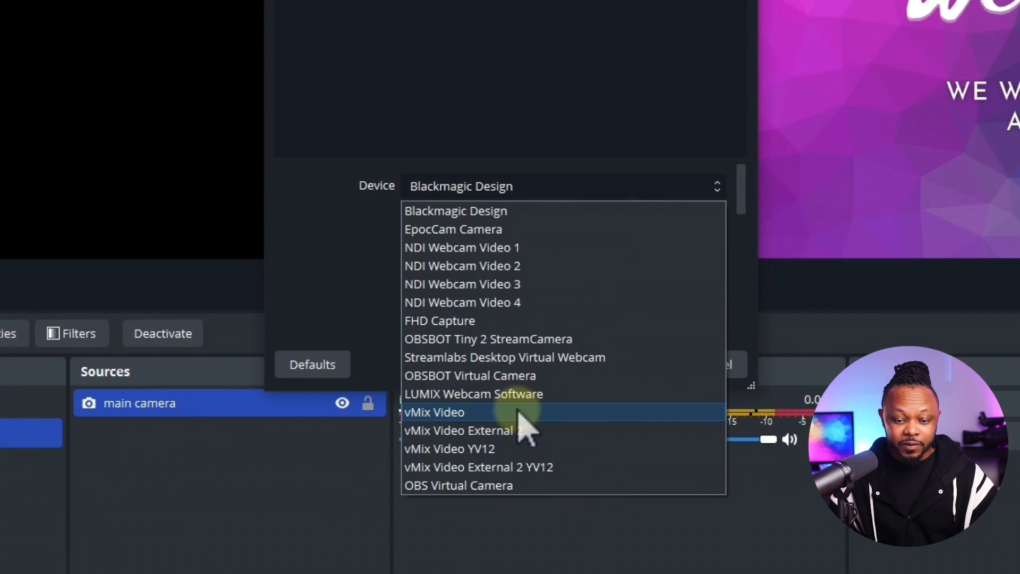
click(487, 340)
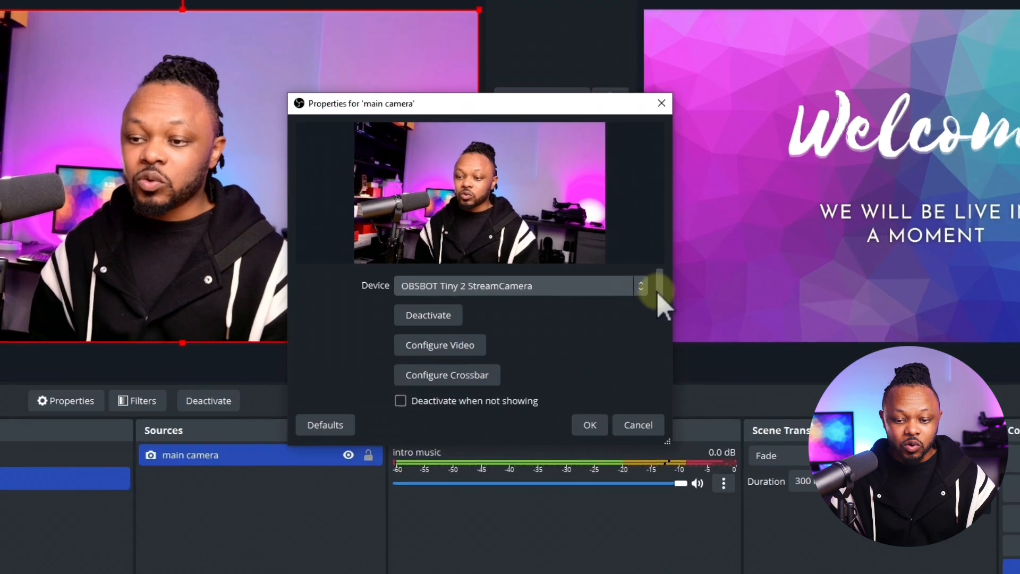
scroll(584, 283, down, 3)
click(508, 350)
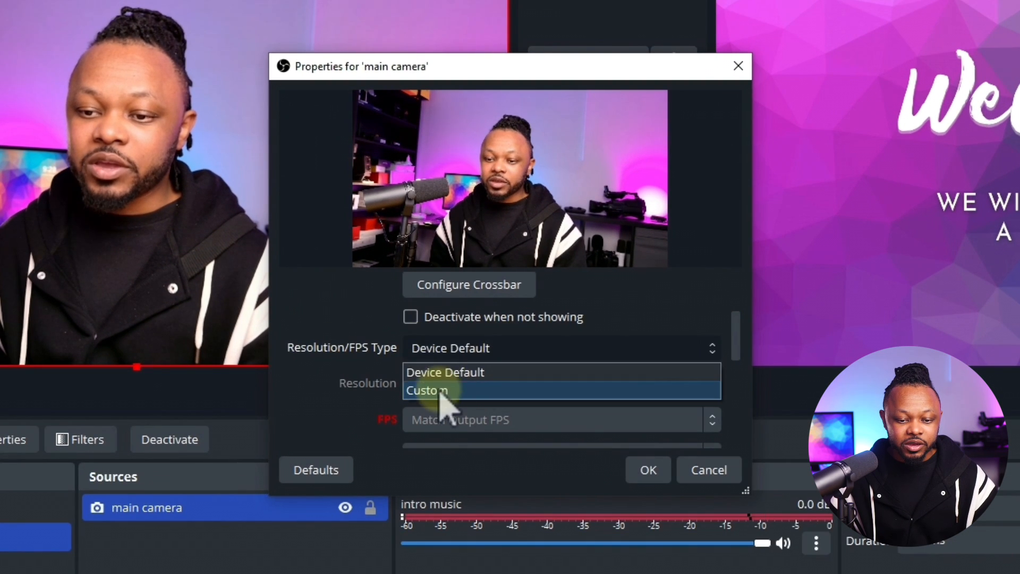
click(441, 389)
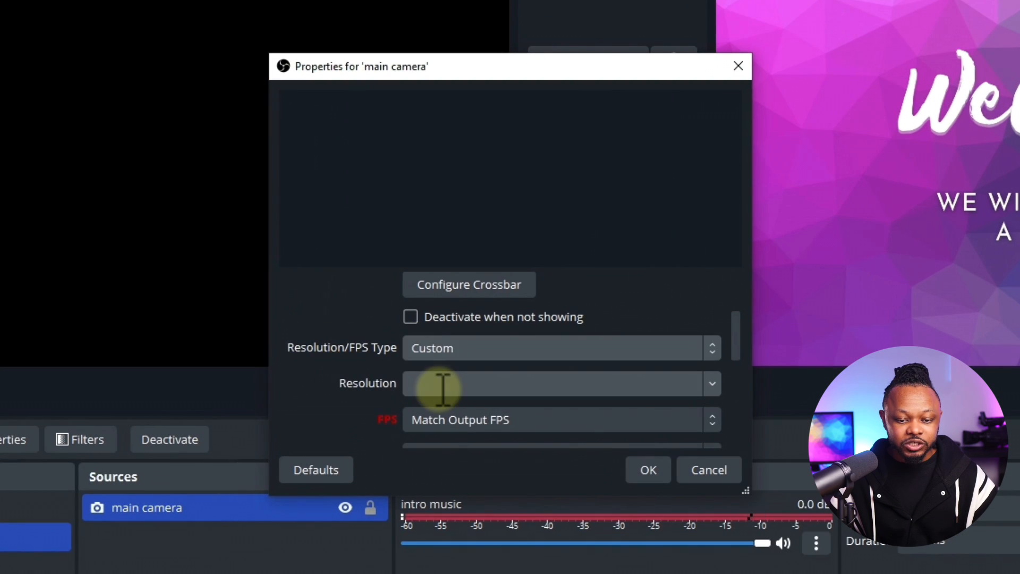
click(712, 385)
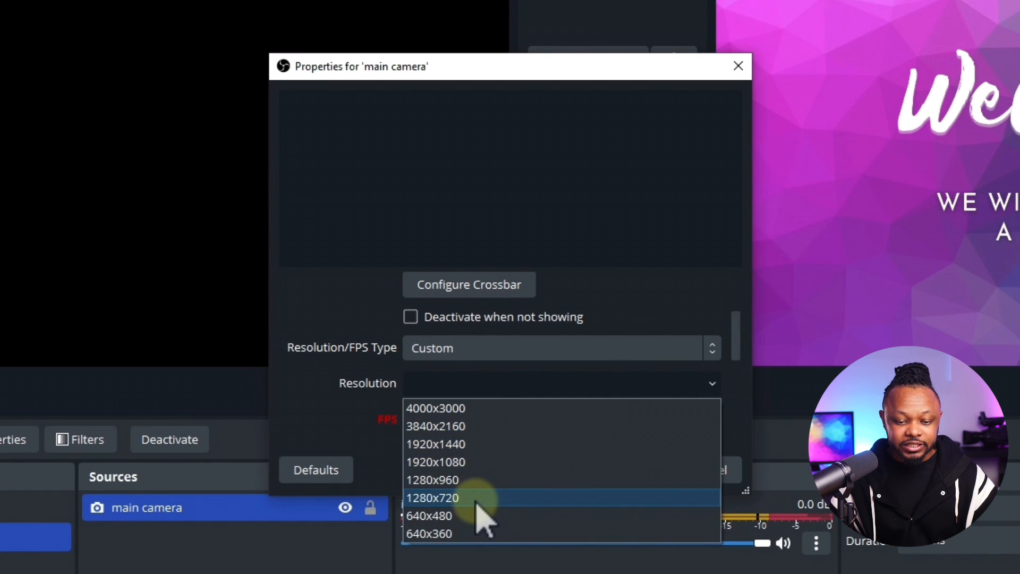
click(485, 462)
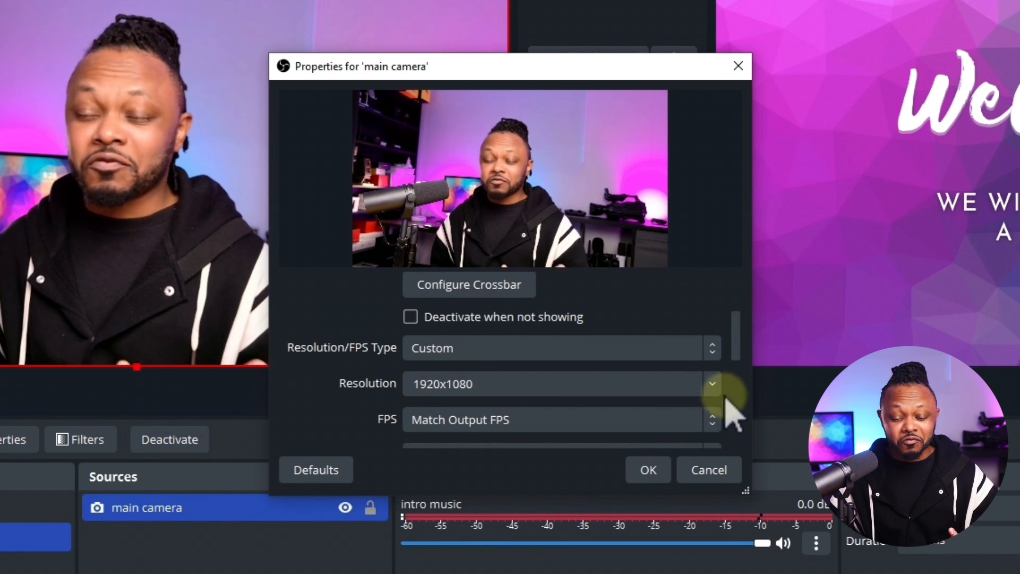
Set the main camera's frame rate to 30 FPS, leave the video format on Any, and accept its properties
scroll(734, 355, down, 1)
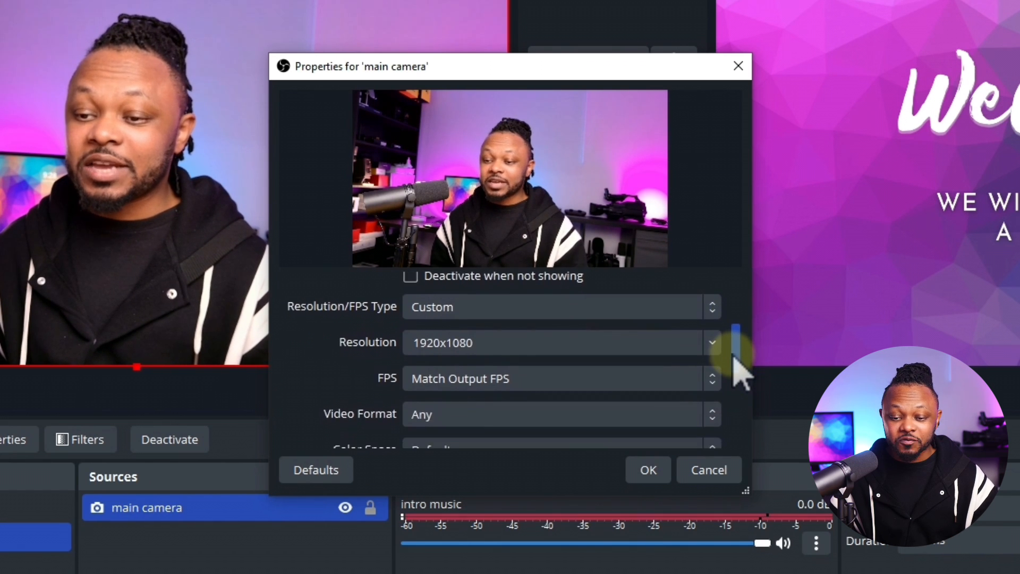
scroll(733, 355, down, 1)
click(486, 355)
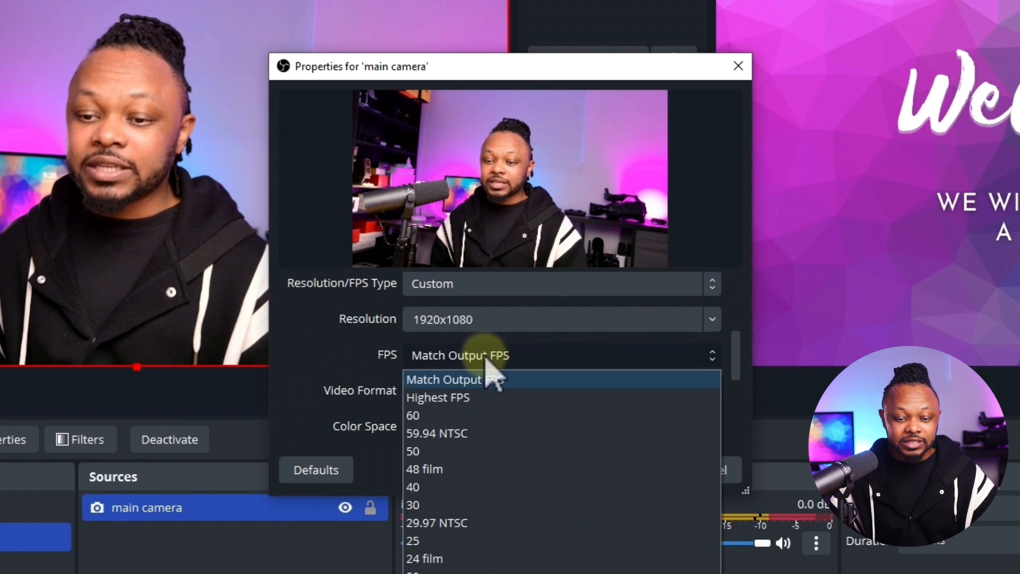
click(461, 505)
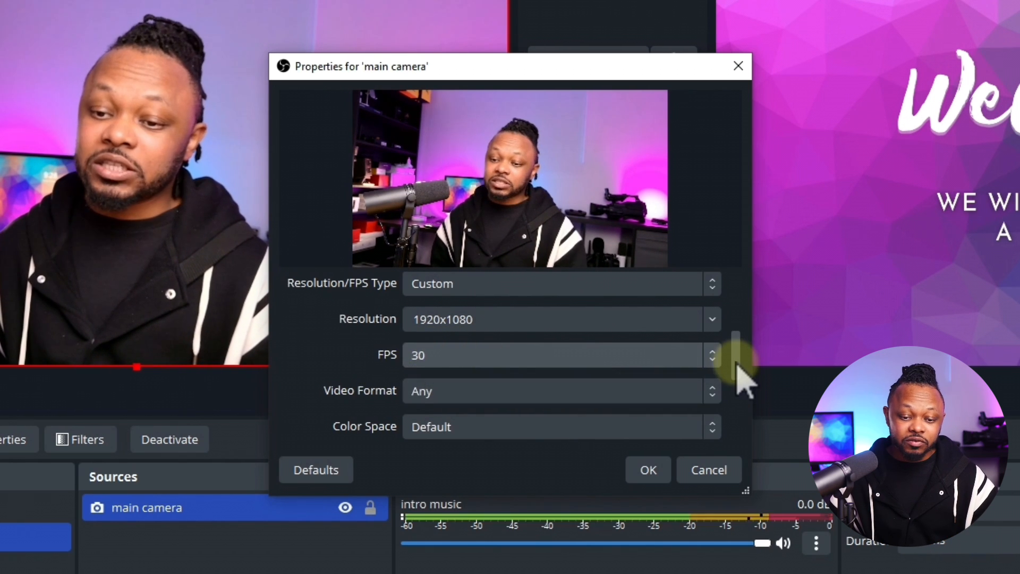
scroll(733, 367, down, 2)
click(438, 340)
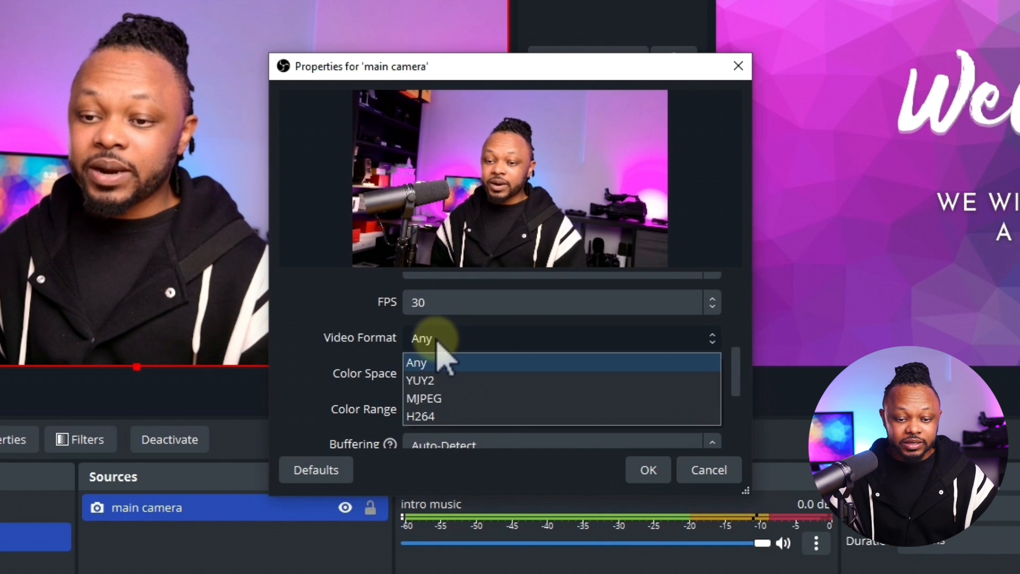
click(437, 341)
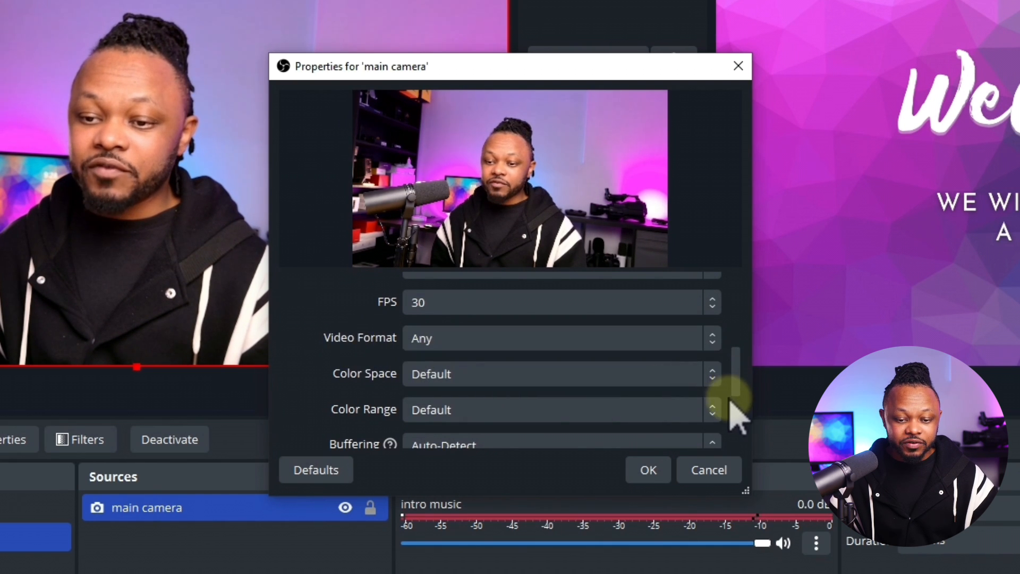
scroll(734, 382, down, 4)
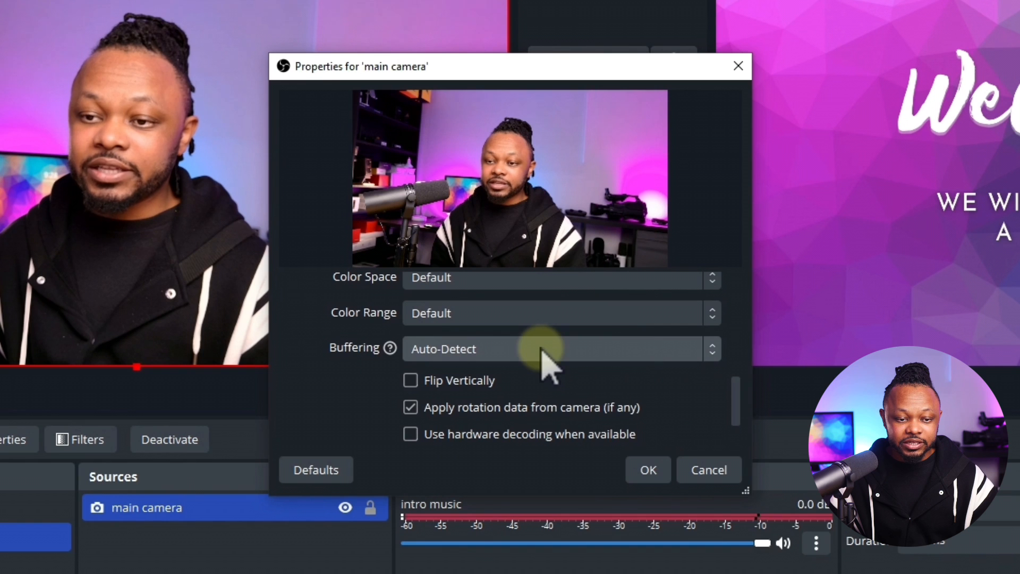
click(649, 470)
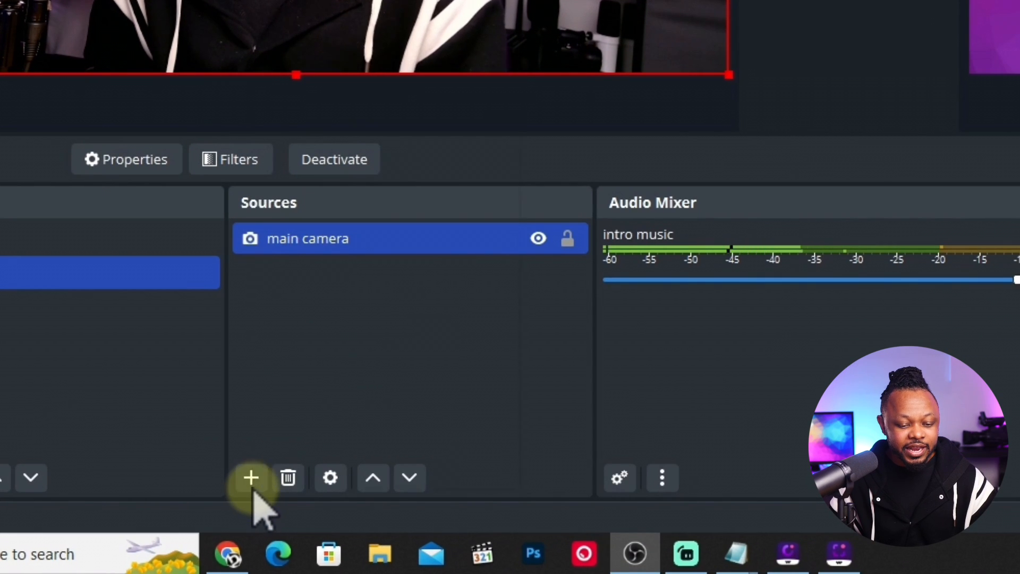
Add a new Audio Input Capture source named Main mic to the Main camera scene
click(226, 503)
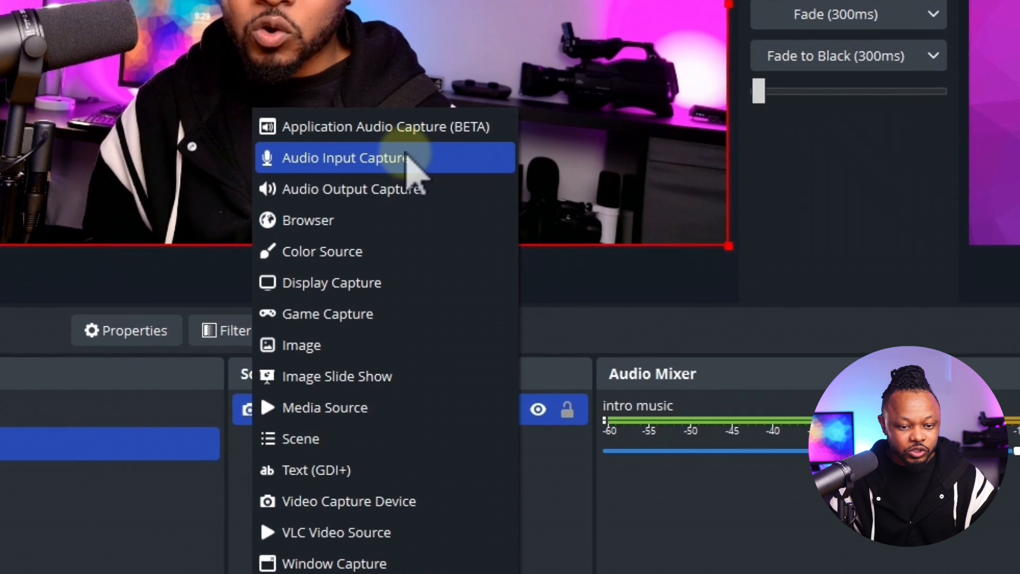
click(414, 173)
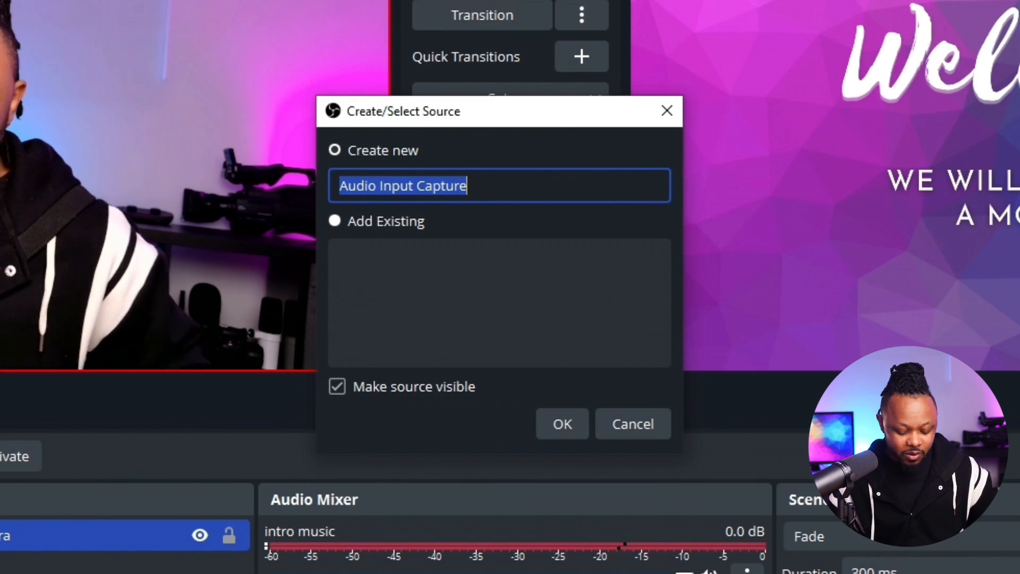
text(ma)
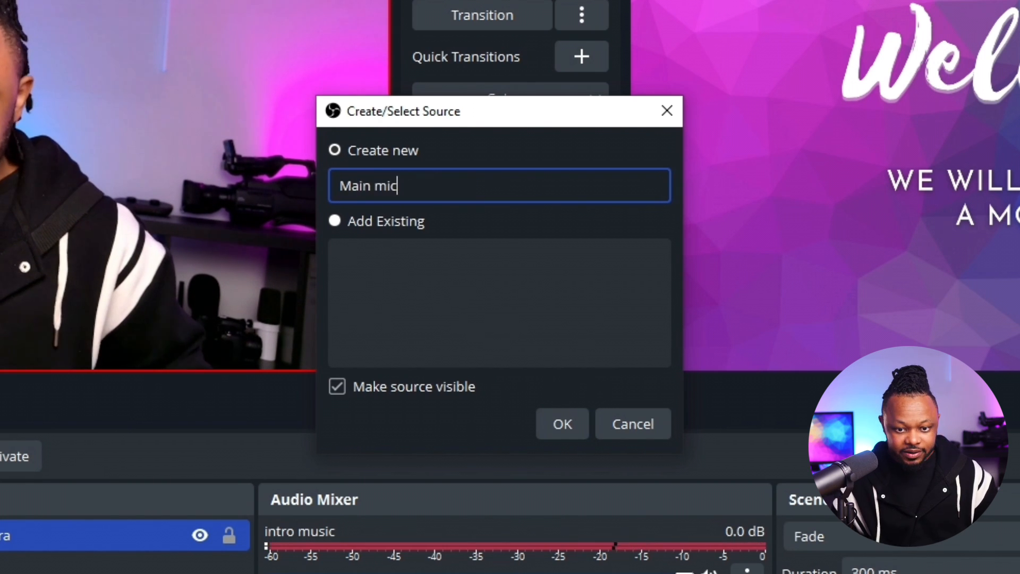
click(559, 425)
Set the Main mic device to Microphone (RODECaster Duo Main Stereo) and accept its properties
click(384, 95)
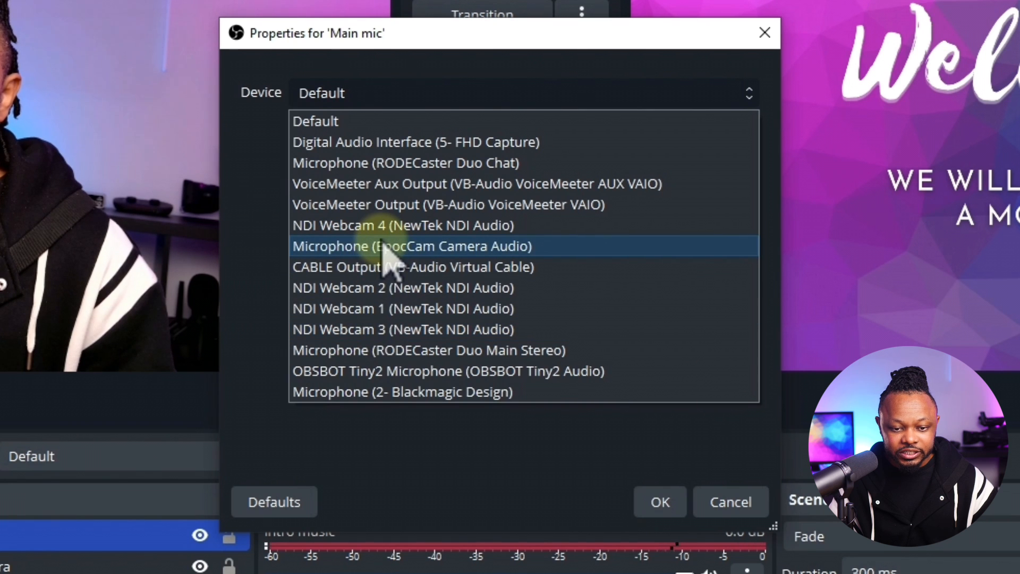
click(469, 350)
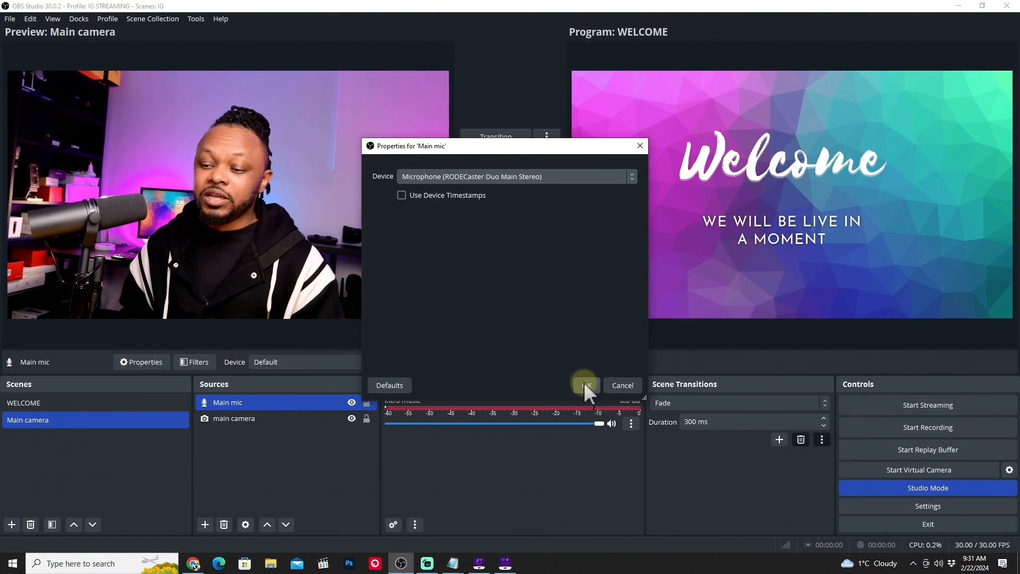
click(586, 384)
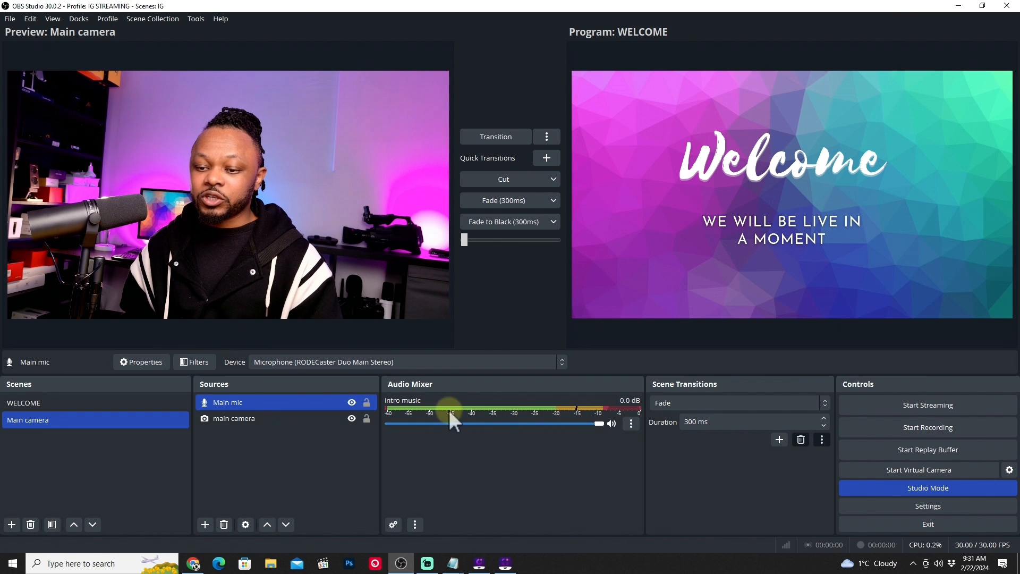
ctrl+click(257, 423)
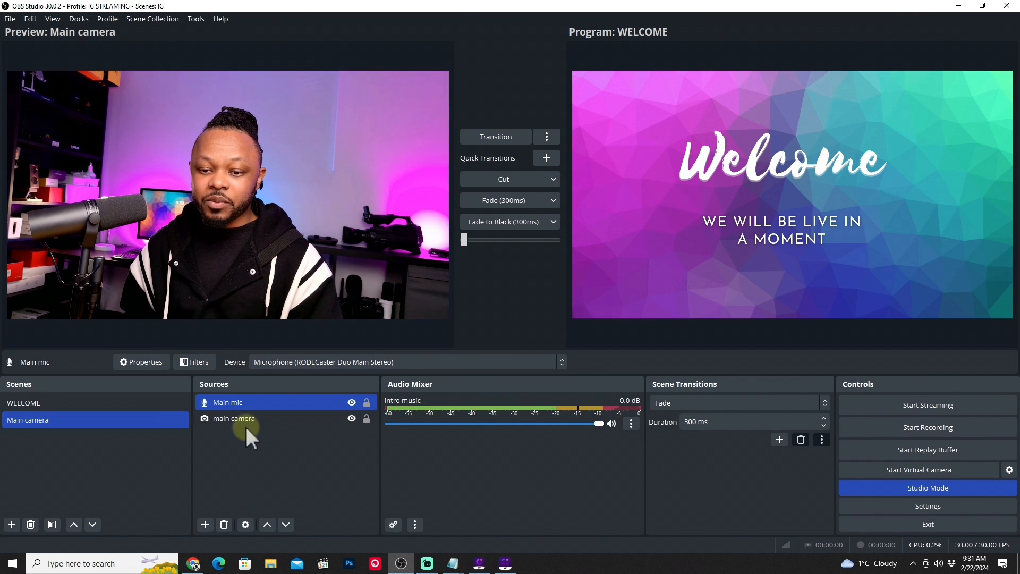
ctrl+click(241, 419)
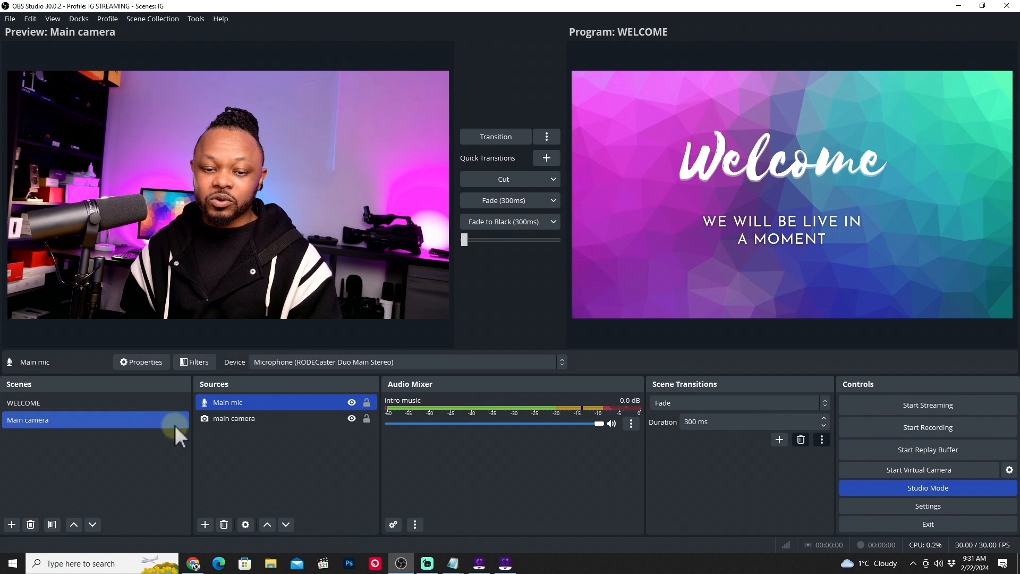
ctrl+click(239, 421)
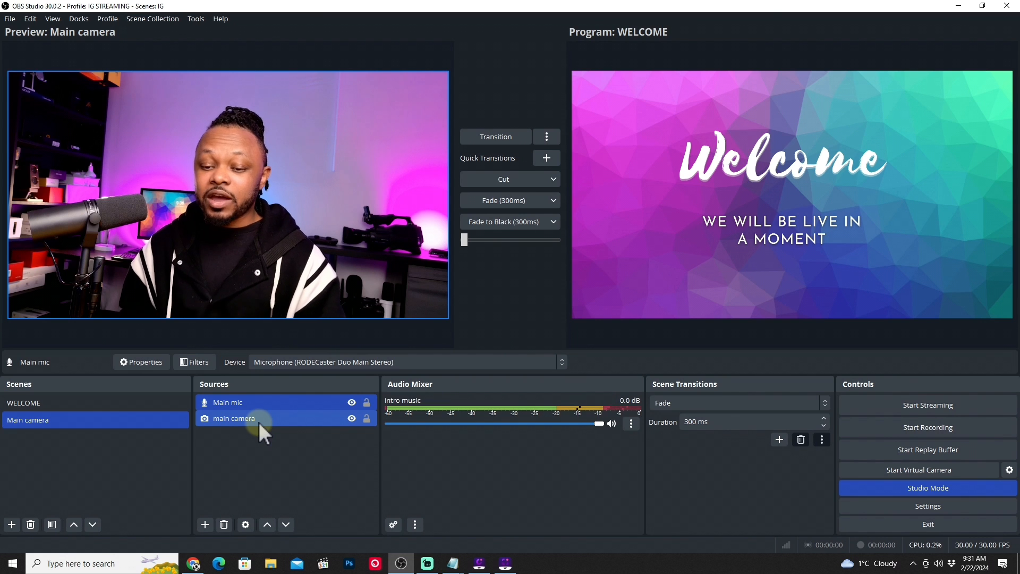
ctrl+click(259, 422)
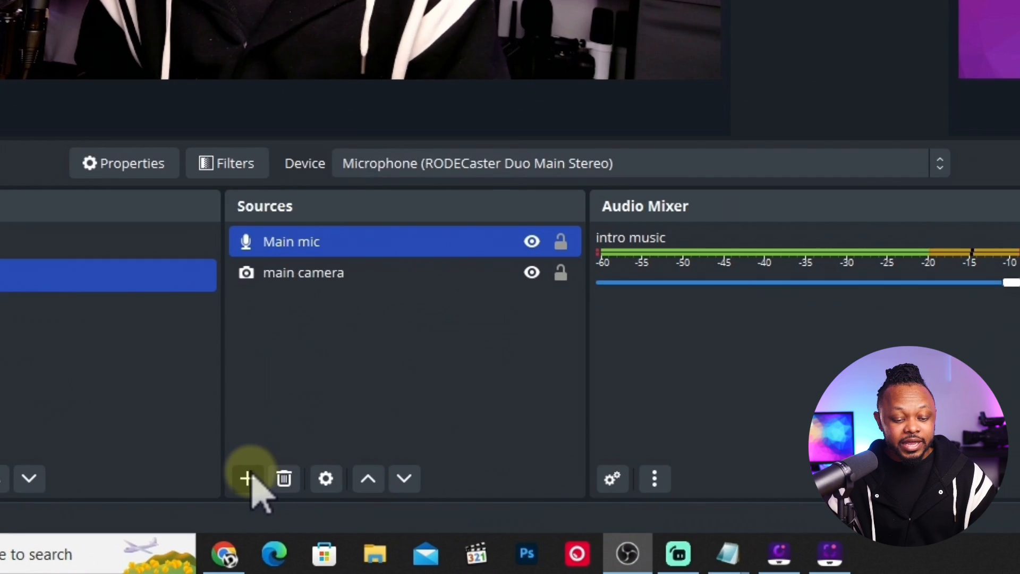
Add a new Media Source named Background music to the Main camera scene
click(205, 524)
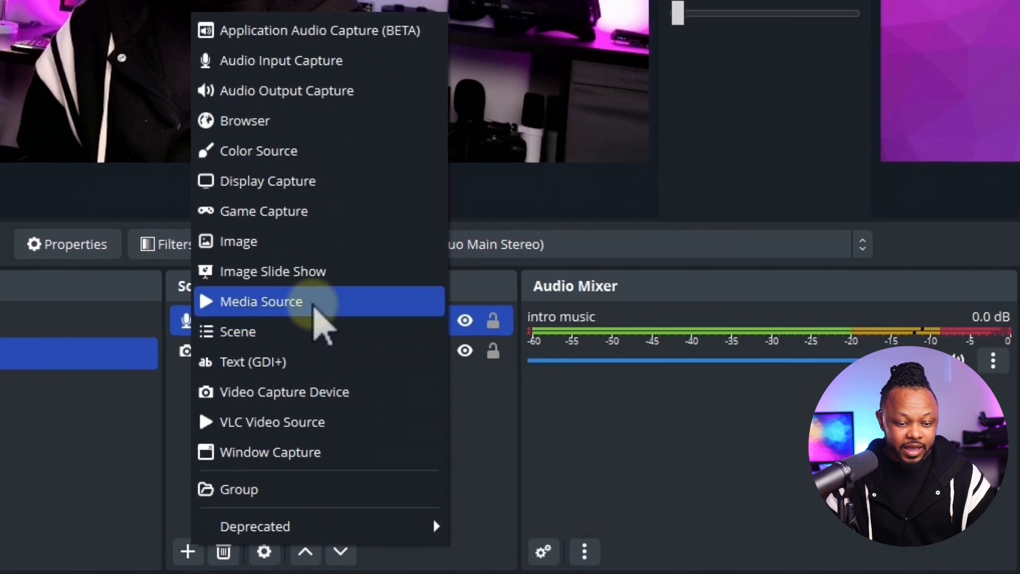
click(378, 255)
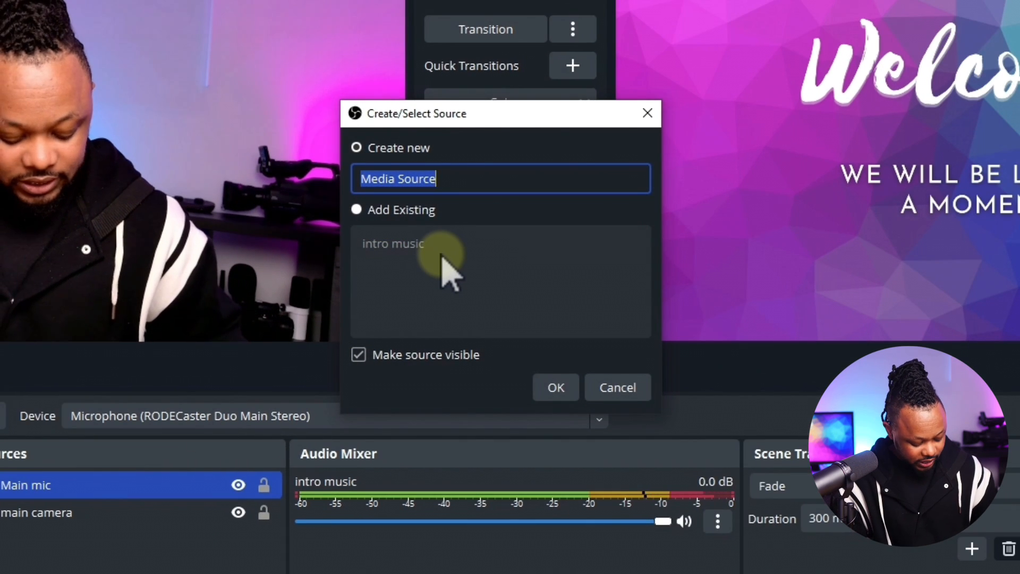
text(Background music)
click(556, 388)
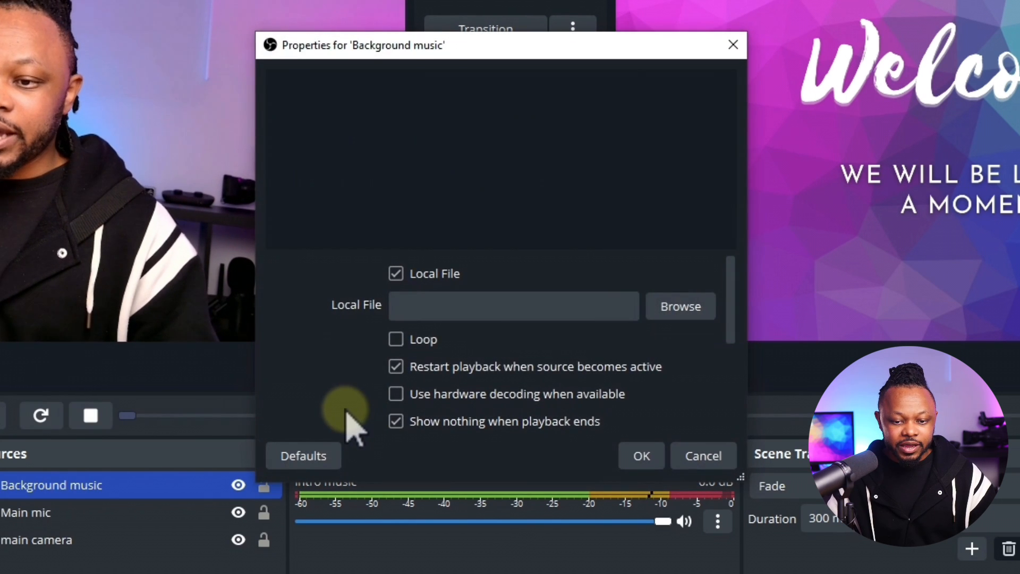
Enable looping for Background music, load the track ES_Shakedown - Lofive from the EPIDEMIC MUSIC folder, and accept the properties
click(396, 339)
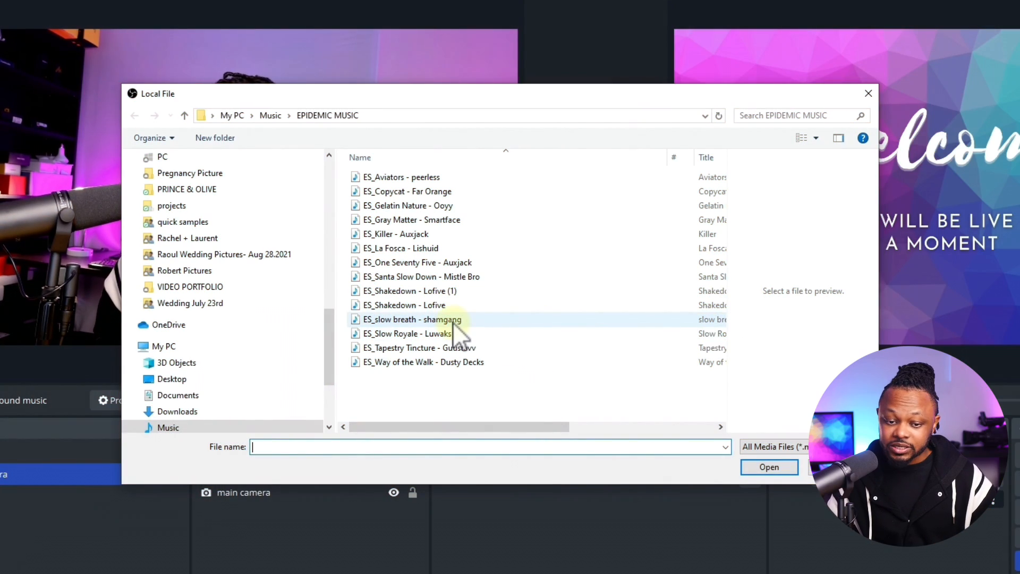
click(456, 305)
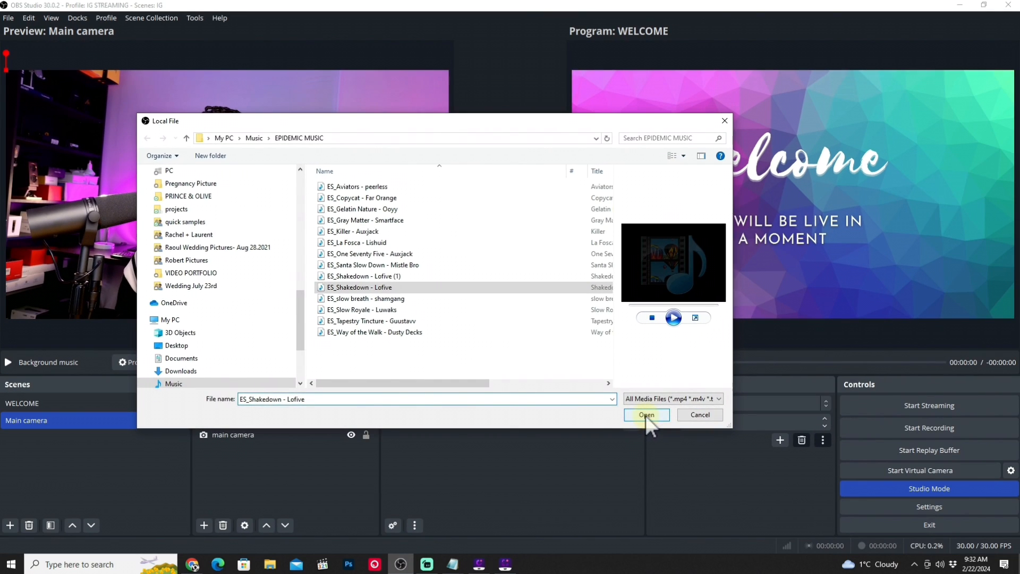
click(769, 466)
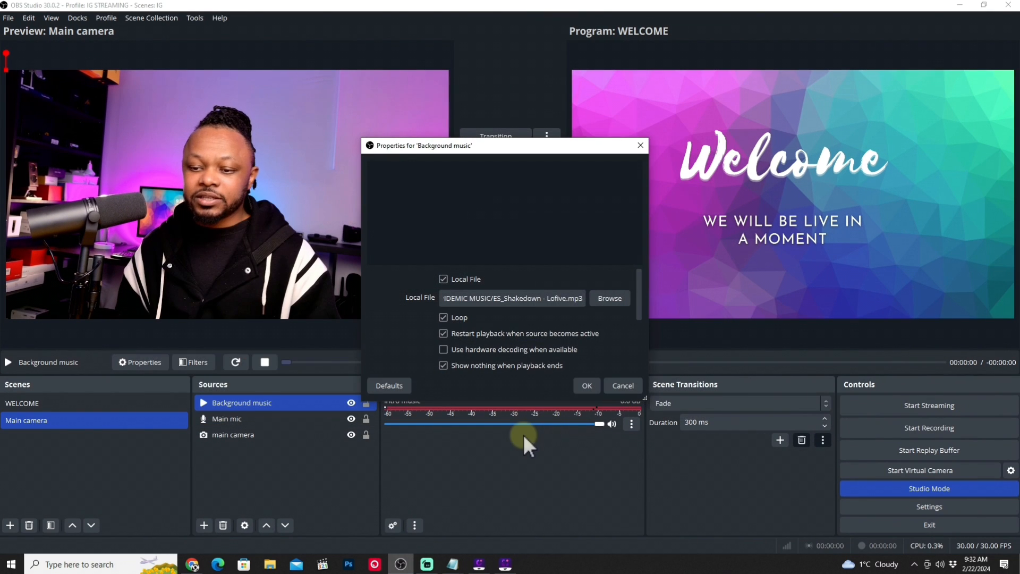
click(587, 386)
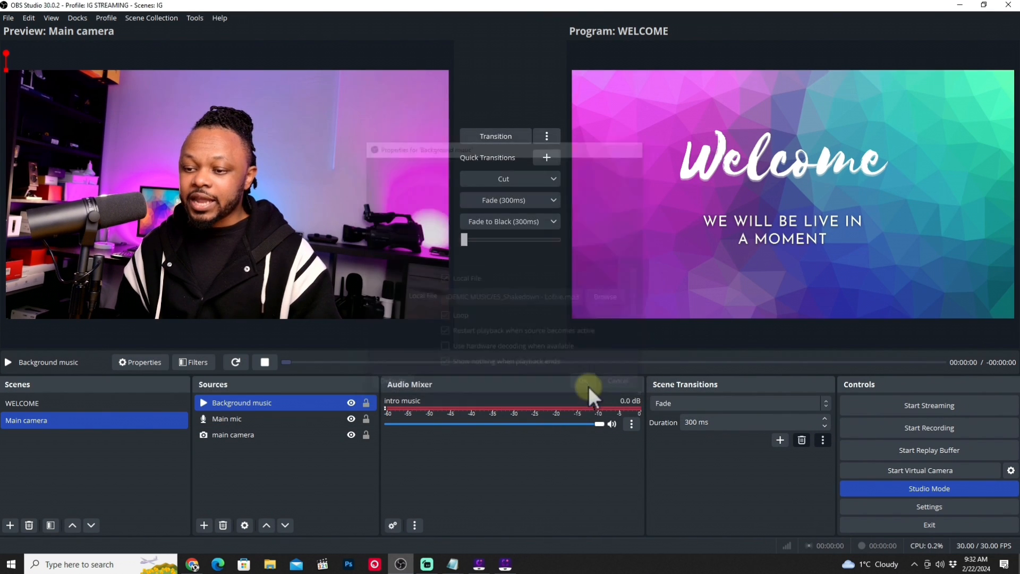
ctrl+click(282, 440)
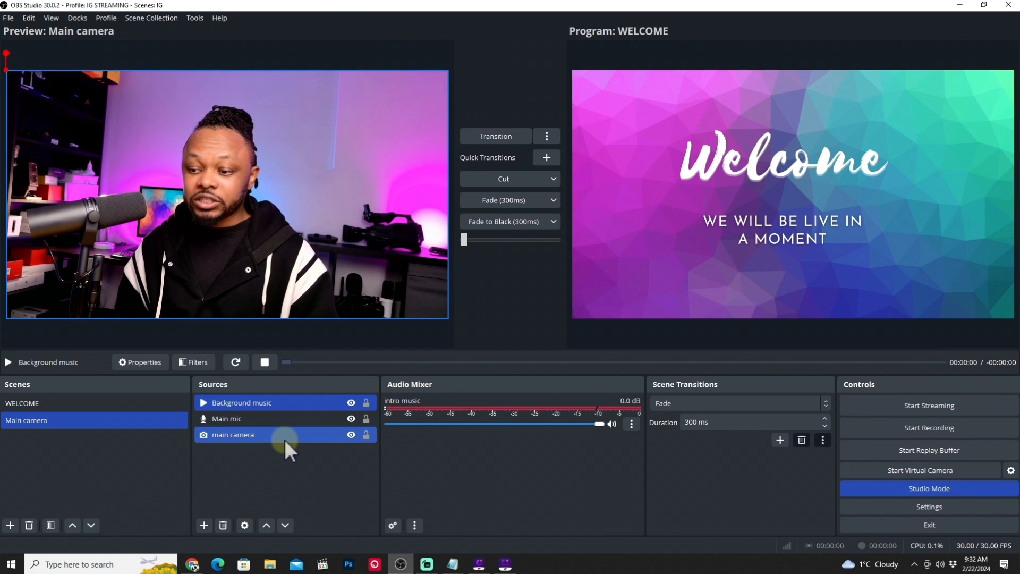
ctrl+click(285, 439)
ctrl+click(273, 420)
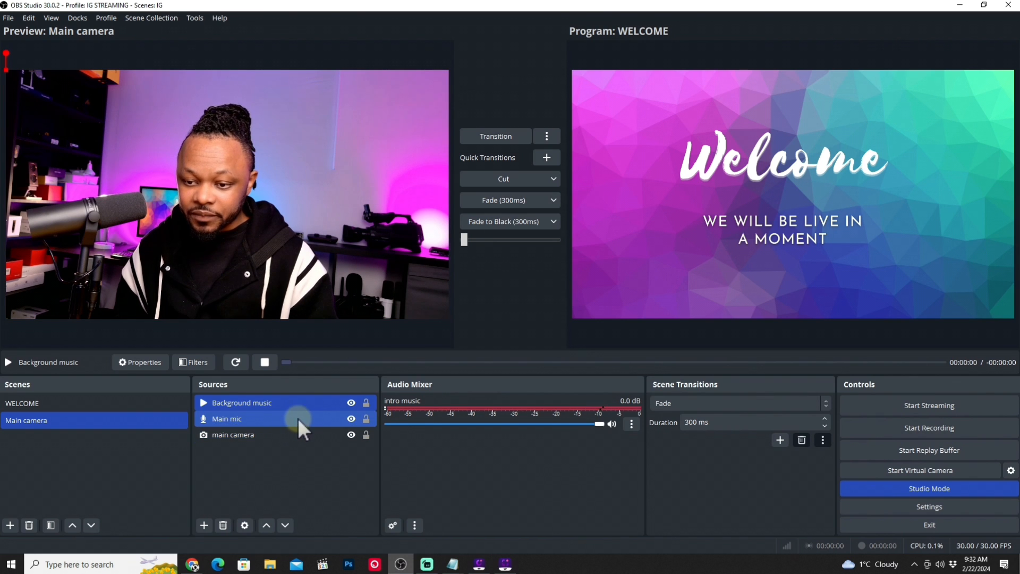
Send the Main camera scene to the program output with a Cut and lower the Background music volume to -51.0 dB
click(512, 178)
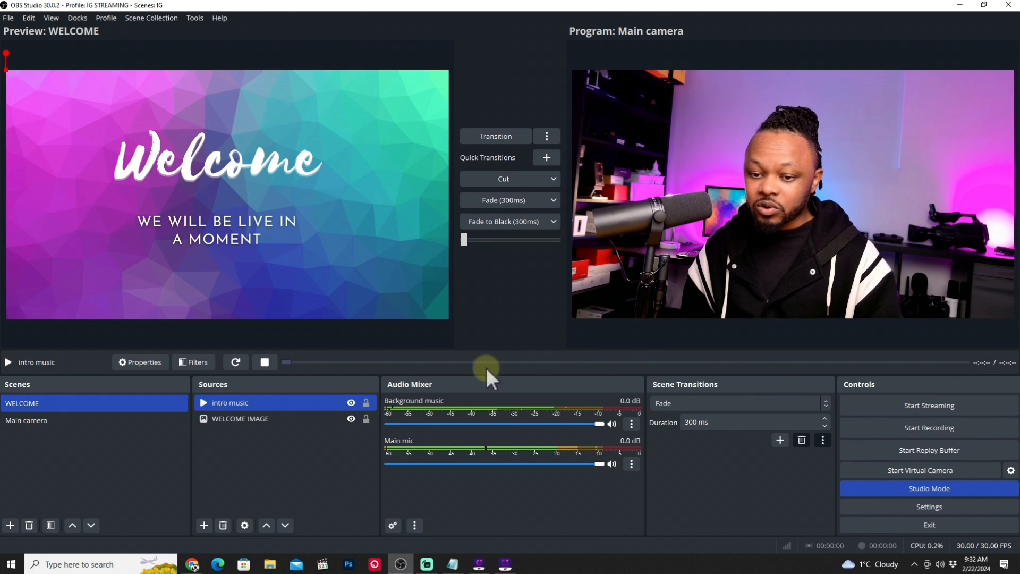
click(611, 423)
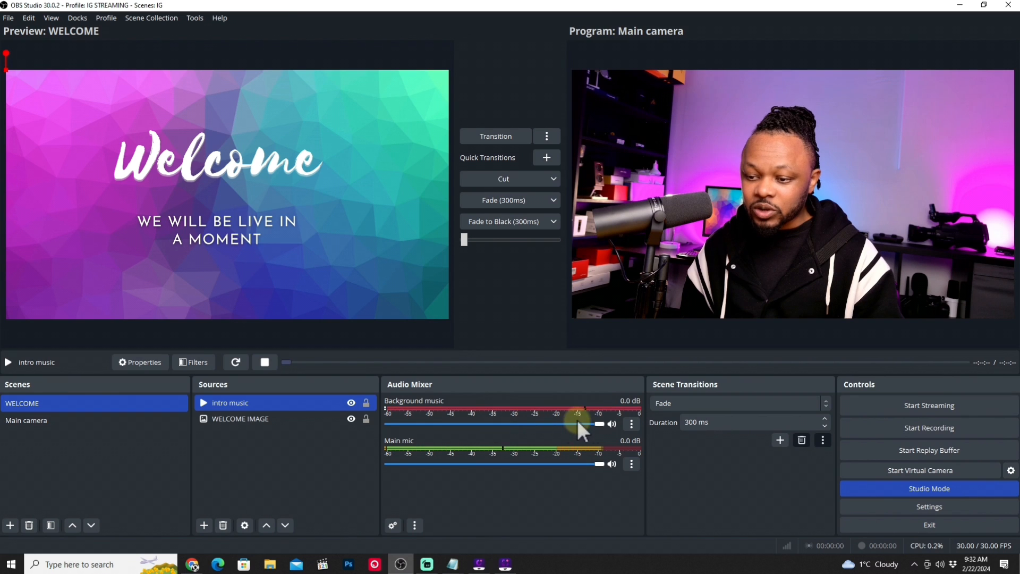
drag(598, 422, 431, 422)
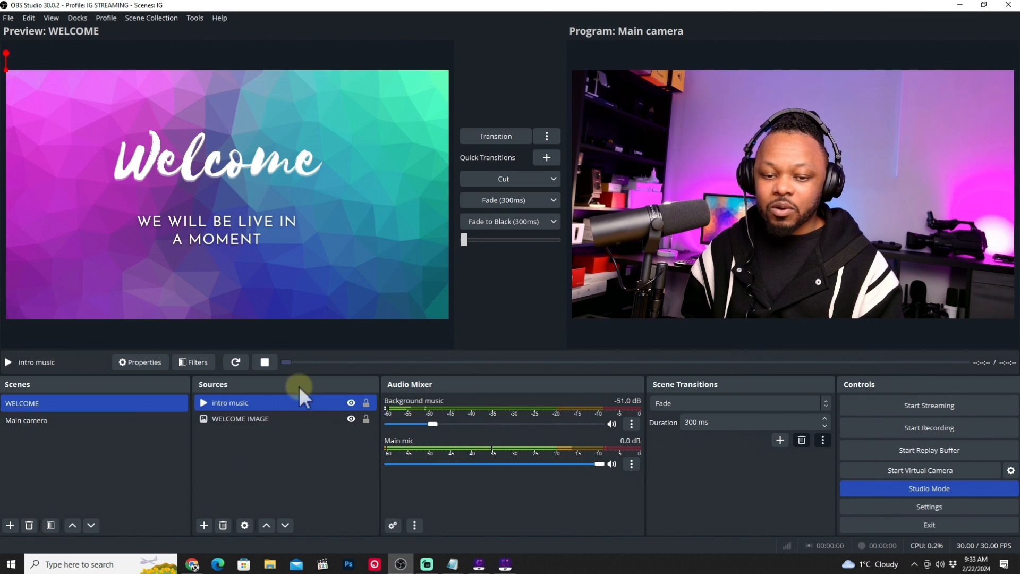
Cut the WELCOME scene to the program output and set the intro music's audio monitoring to Monitor and Output
click(502, 179)
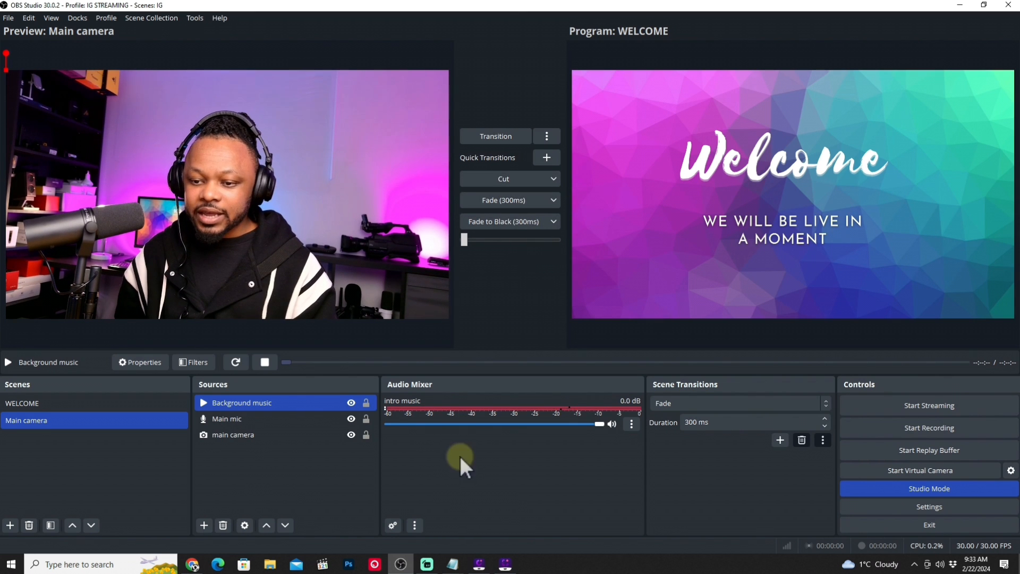
right_click(478, 472)
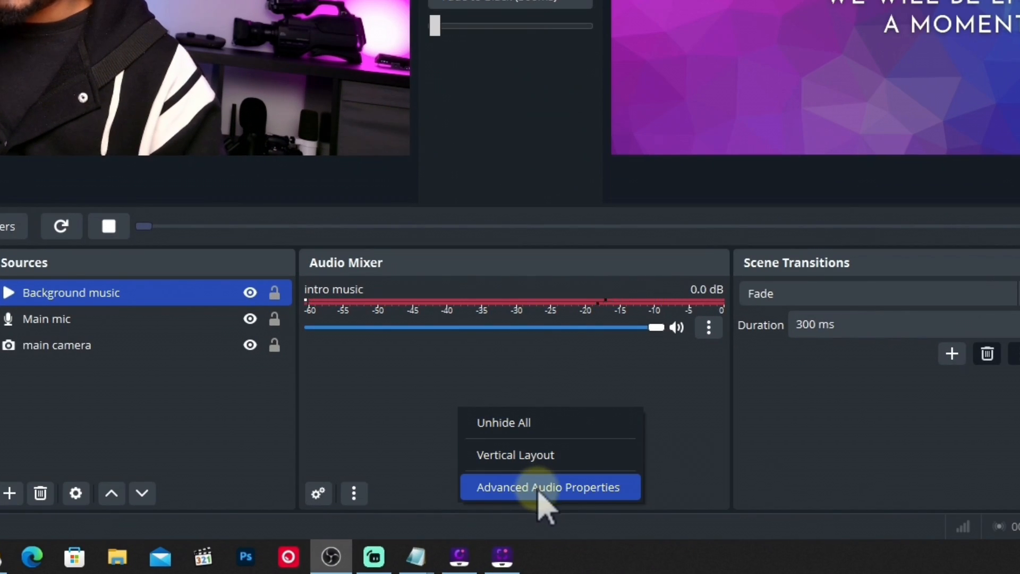
click(538, 488)
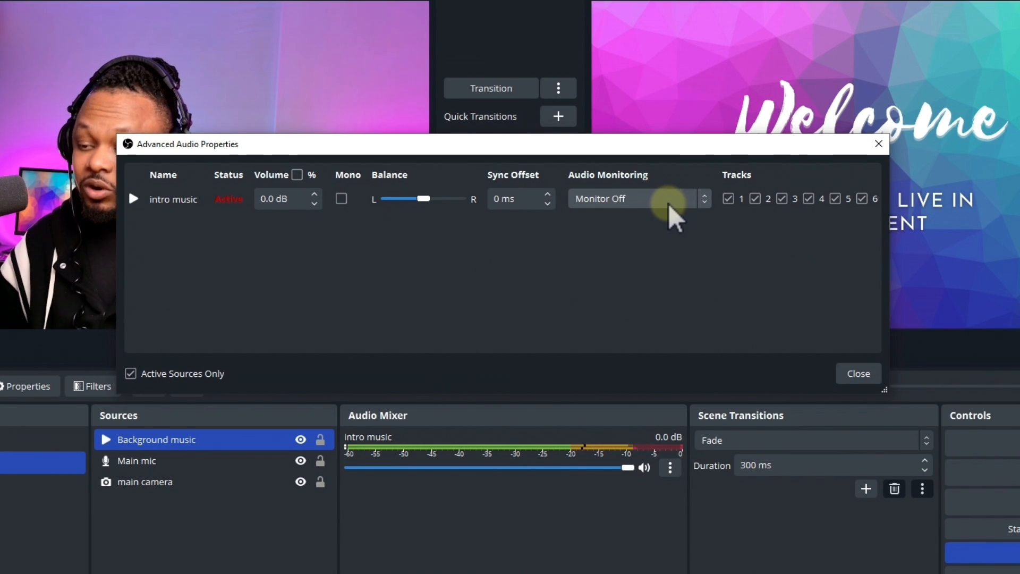
click(695, 197)
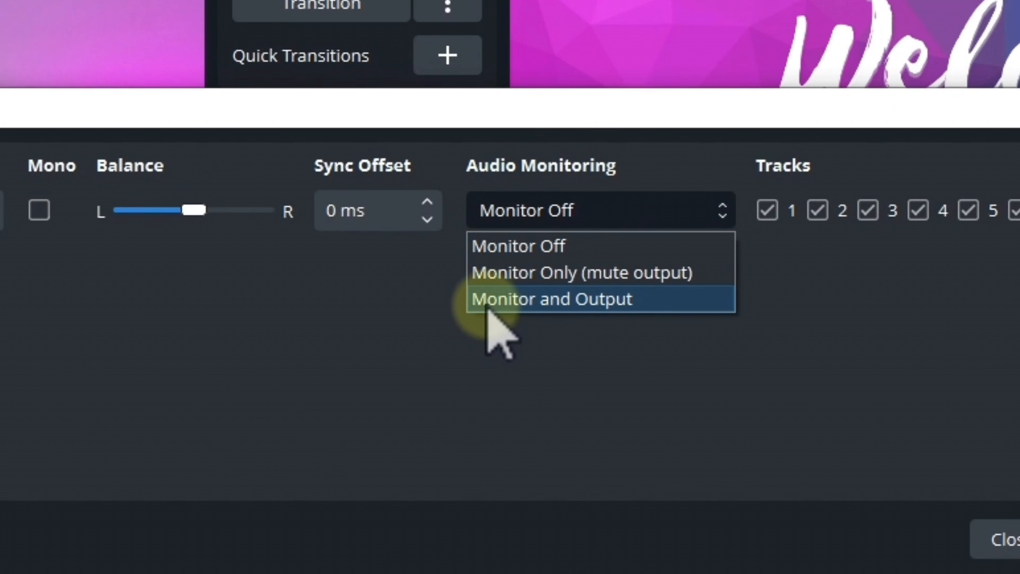
click(553, 299)
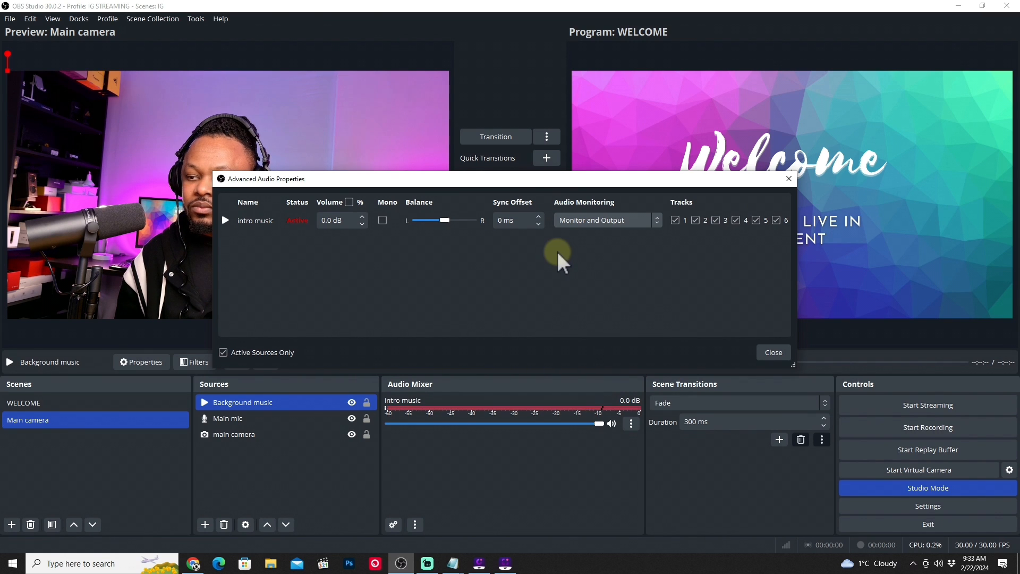
click(774, 352)
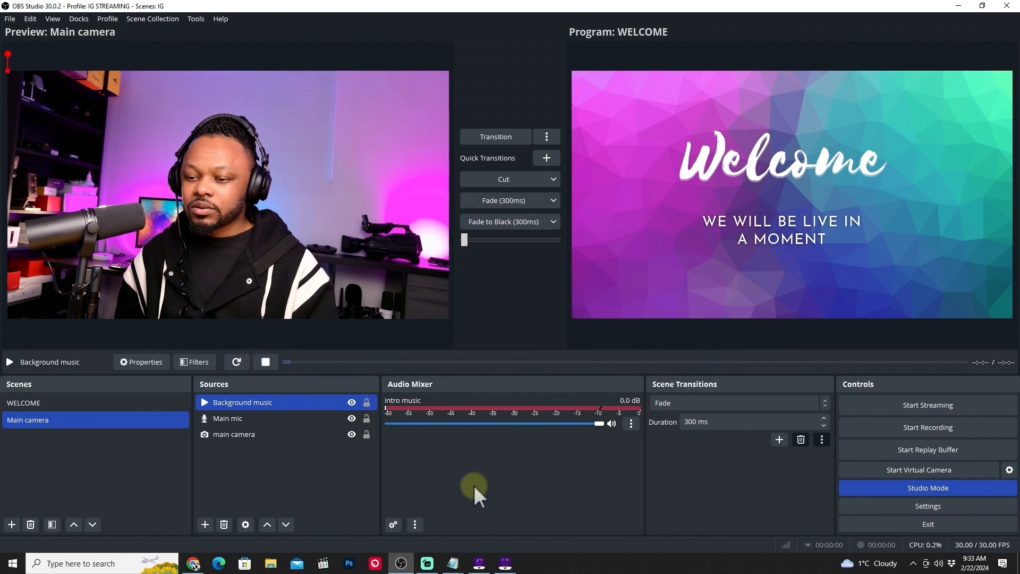
Try lower volumes for the intro music and settle its level at -2.5 dB
drag(605, 422, 442, 426)
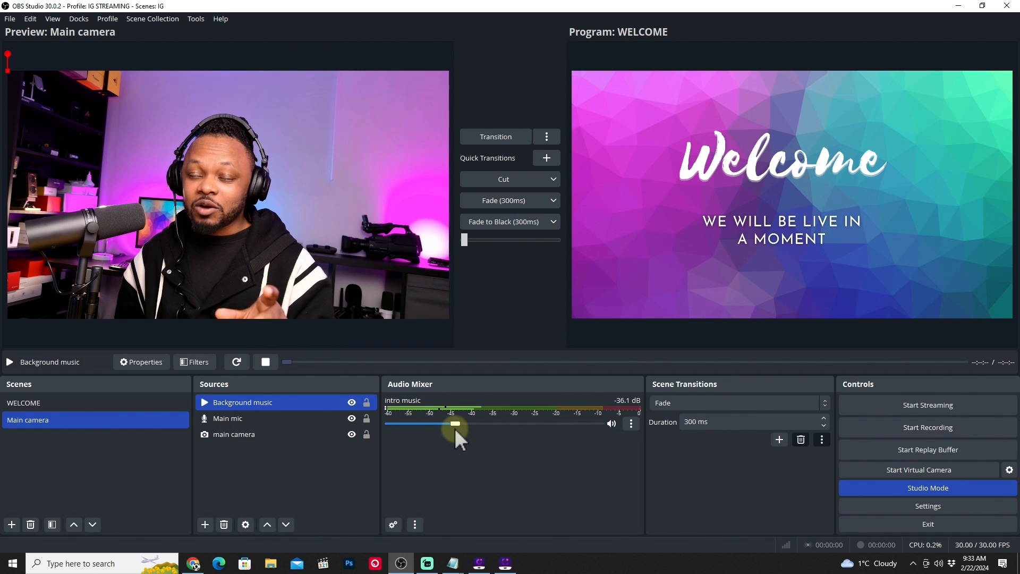
drag(454, 428, 412, 432)
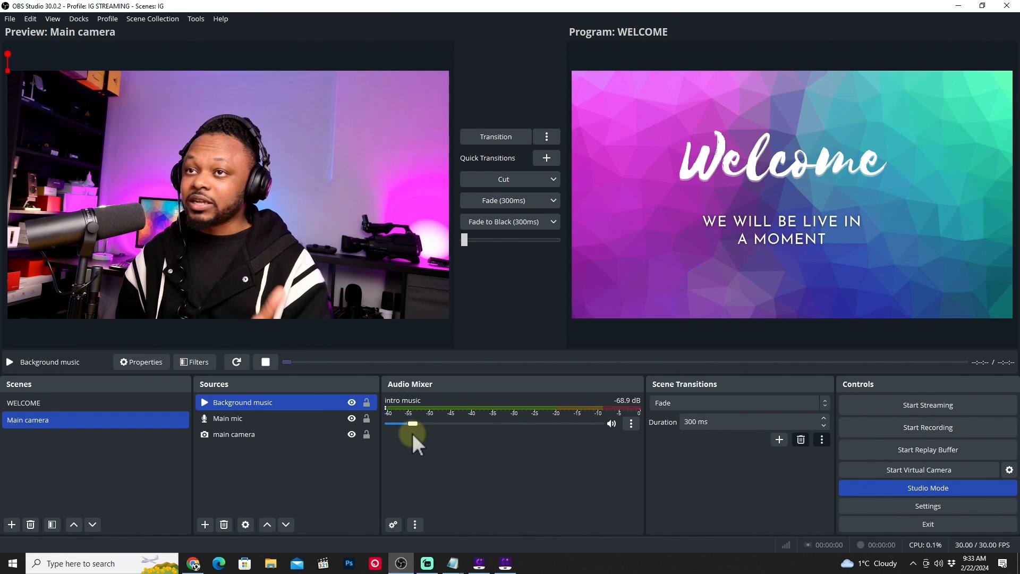
drag(413, 432, 574, 430)
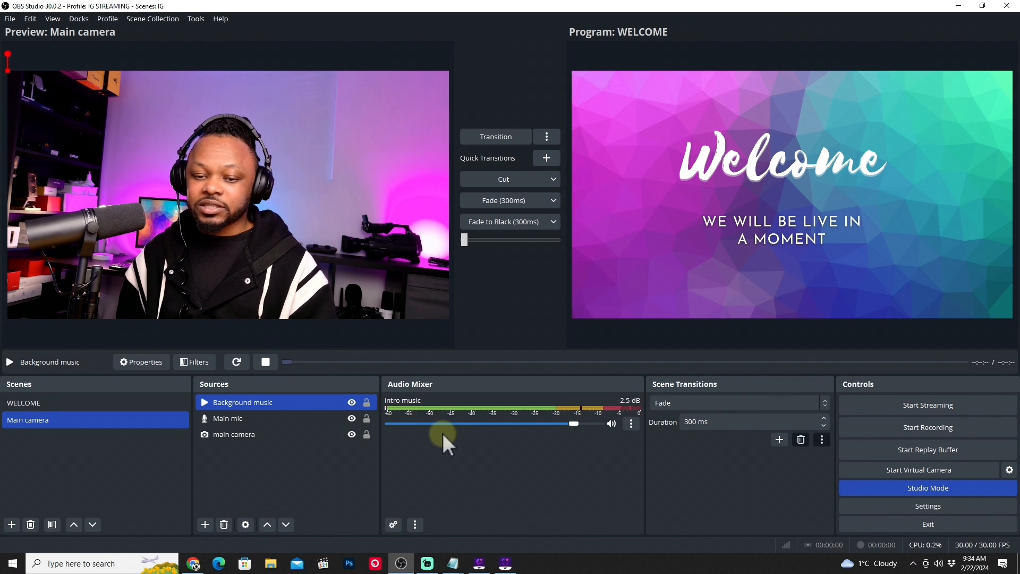
Cut the Main camera scene to the program output and set the Background music's audio monitoring to Monitor and Output
ctrl+click(264, 435)
click(139, 419)
ctrl+click(118, 406)
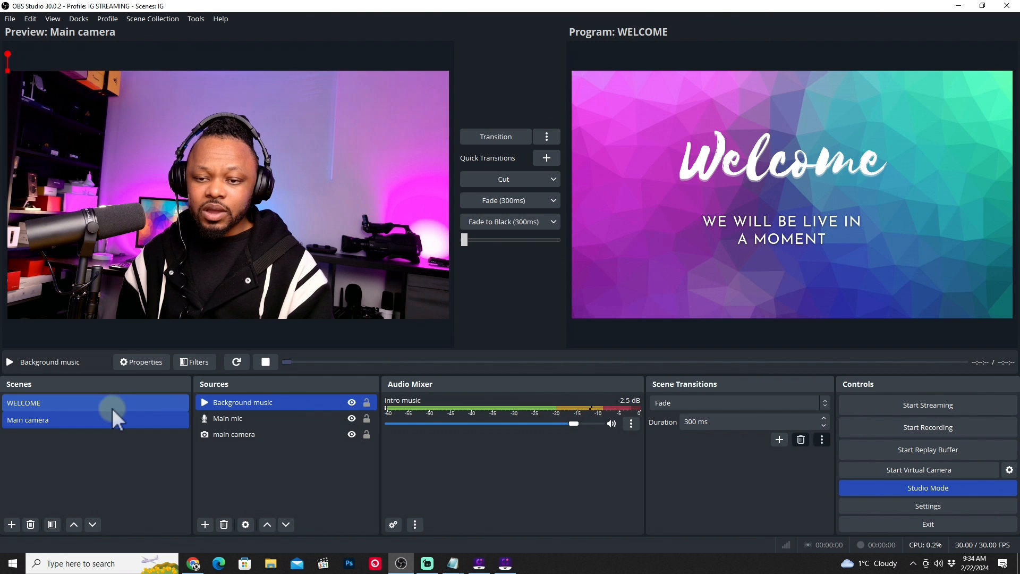
click(499, 177)
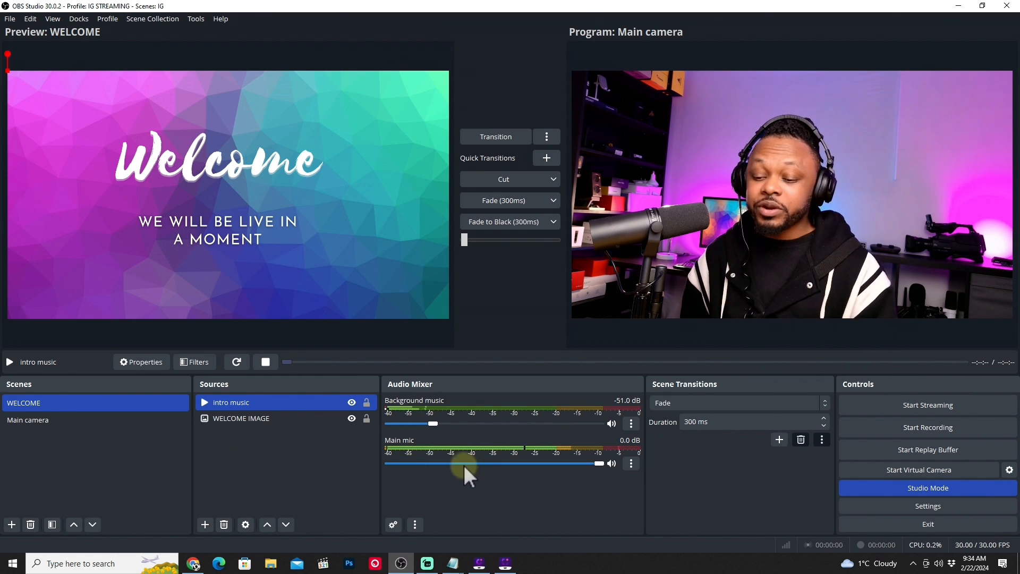
right_click(479, 489)
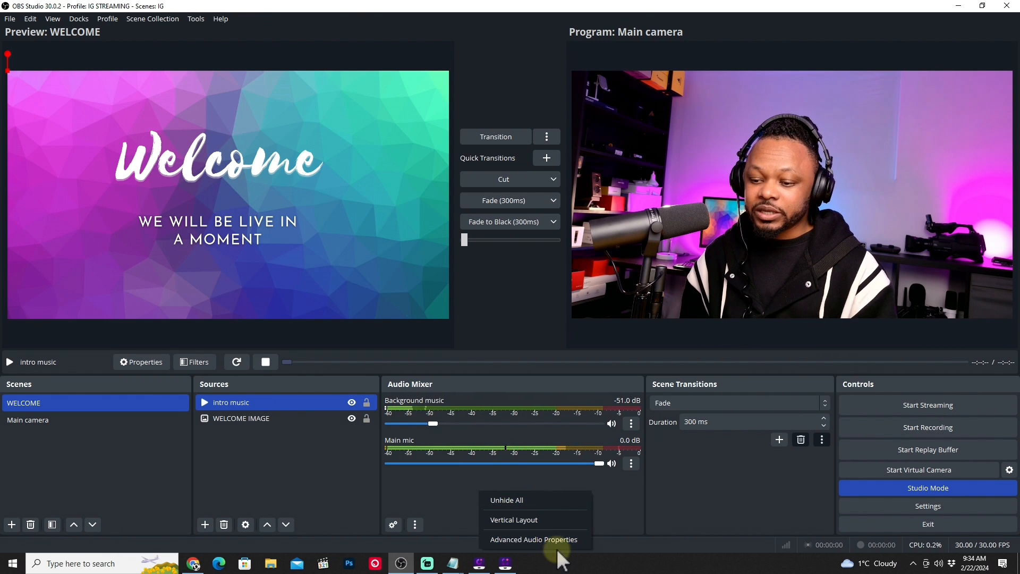
click(537, 540)
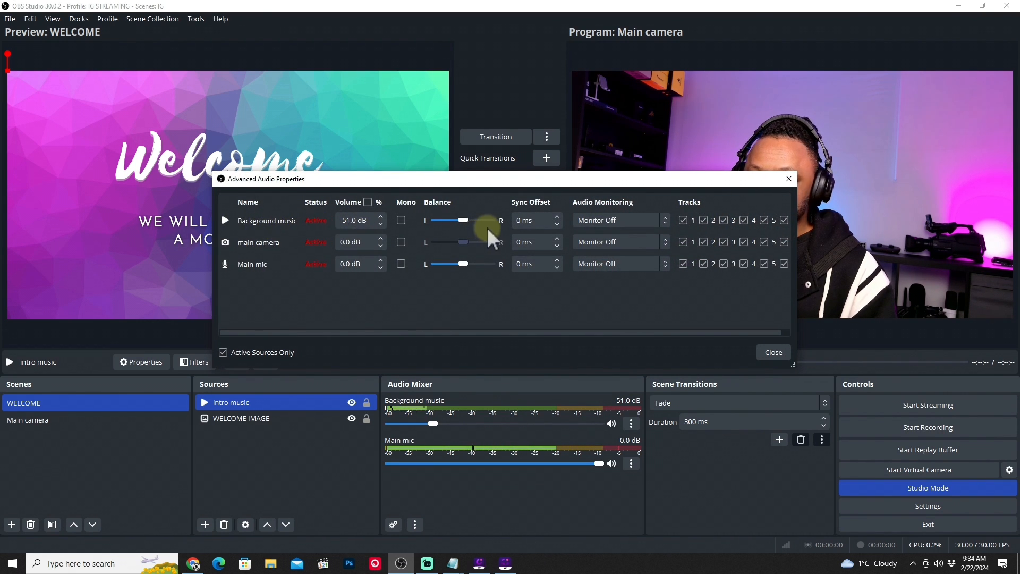
click(609, 220)
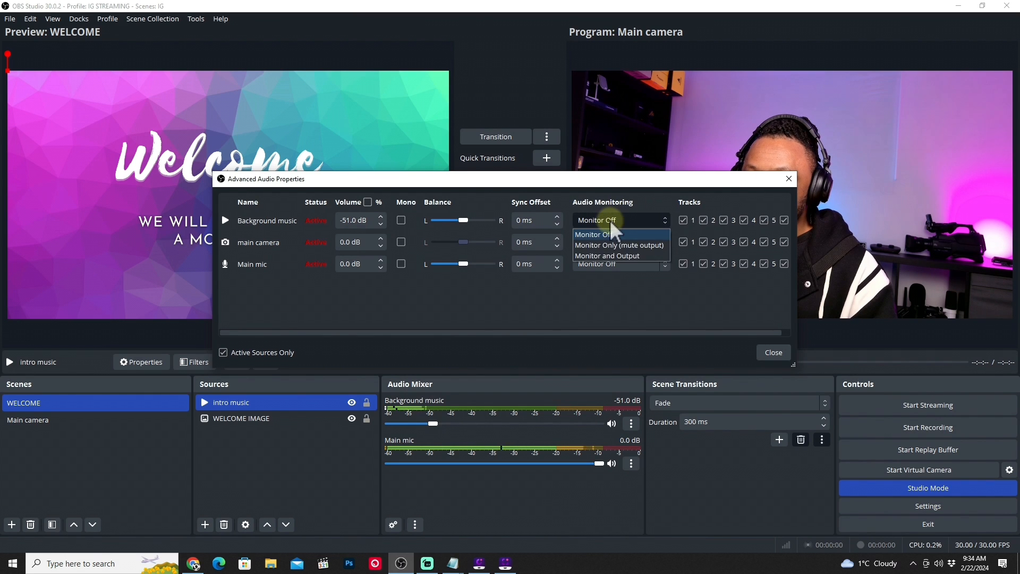
click(604, 257)
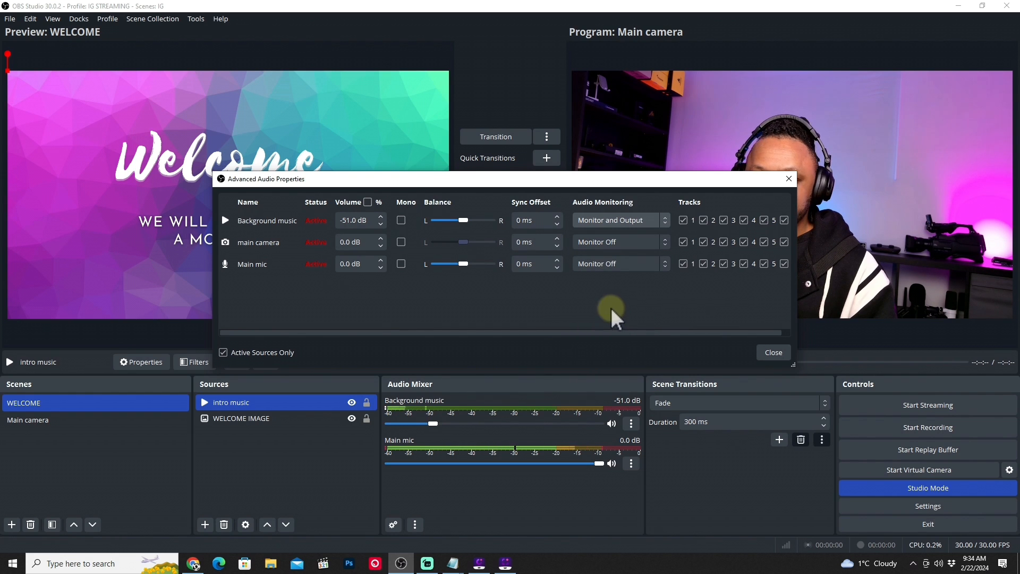
click(773, 352)
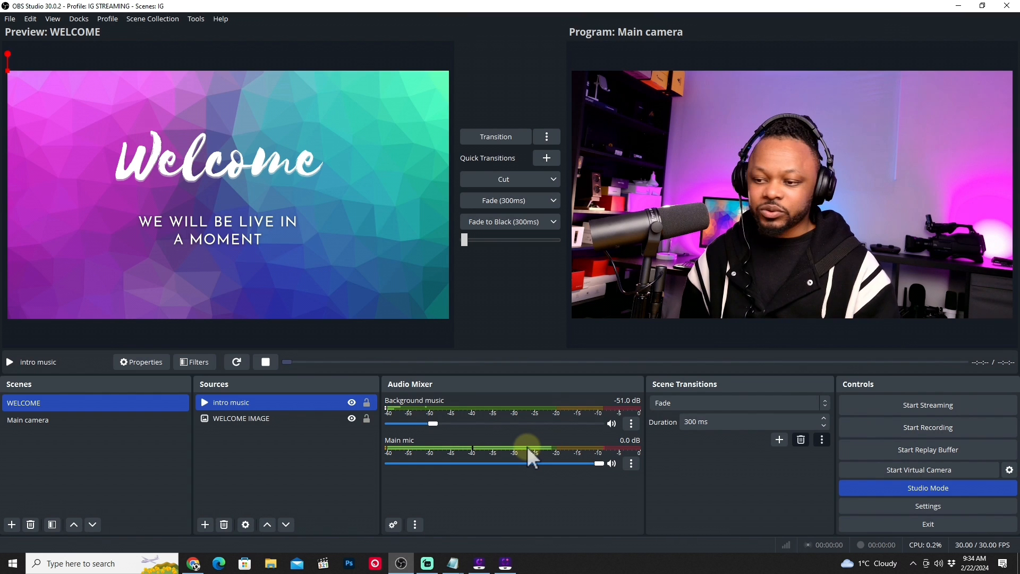
Adjust the Background music volume by ear to -41.6 dB
click(437, 423)
drag(436, 424, 412, 423)
drag(418, 418, 450, 419)
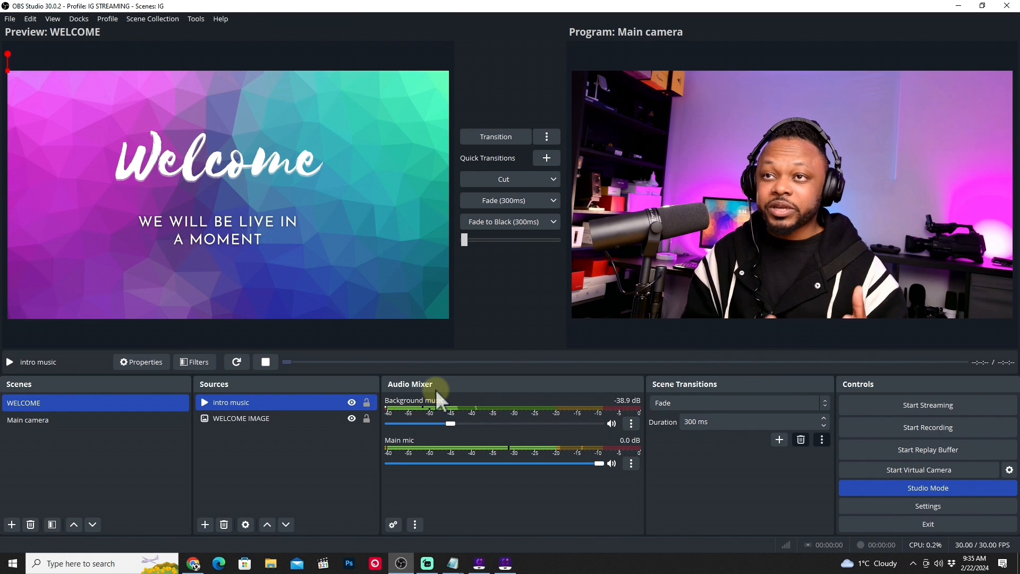
mouse_move(450, 424)
mouse_down()
mouse_move(474, 424)
mouse_move(440, 424)
mouse_up()
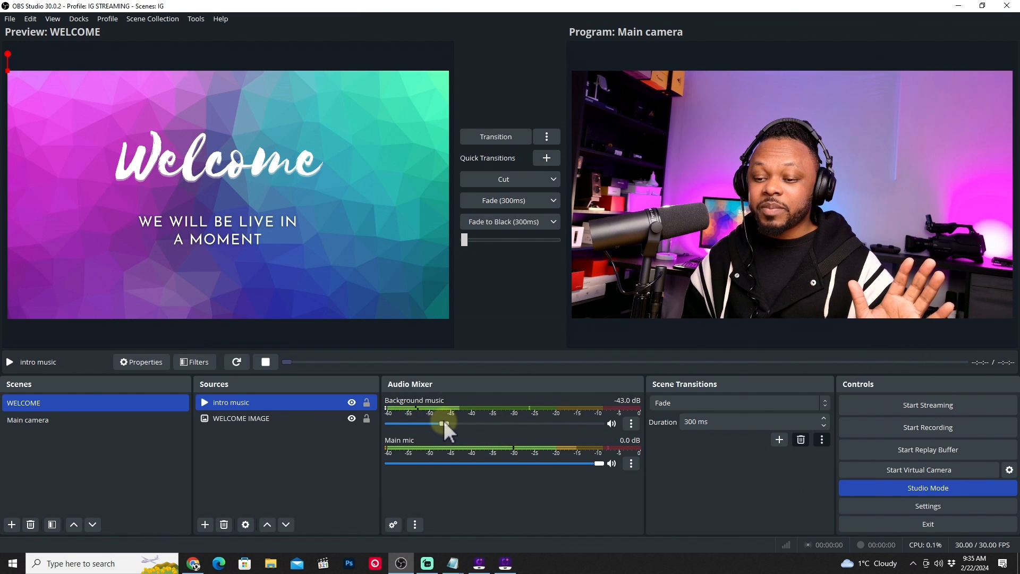
drag(444, 423, 447, 424)
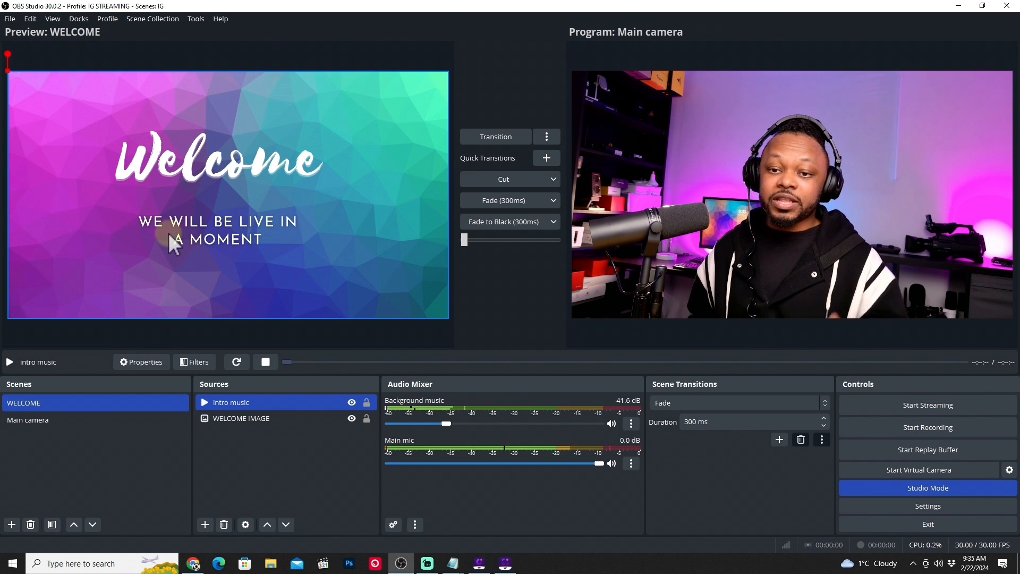
Test the scene switch by cutting the program output to WELCOME and back to Main camera
click(493, 183)
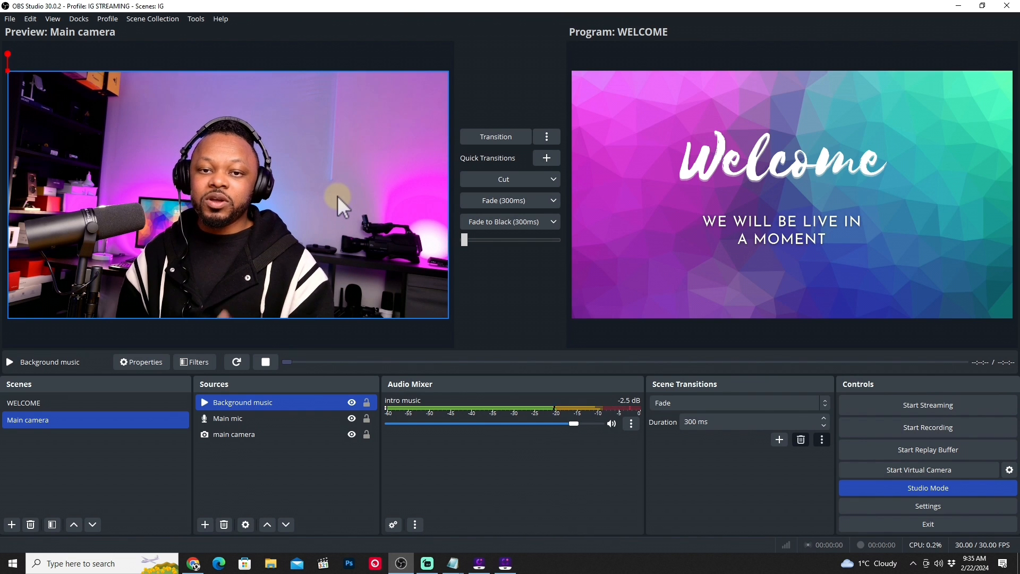
click(510, 179)
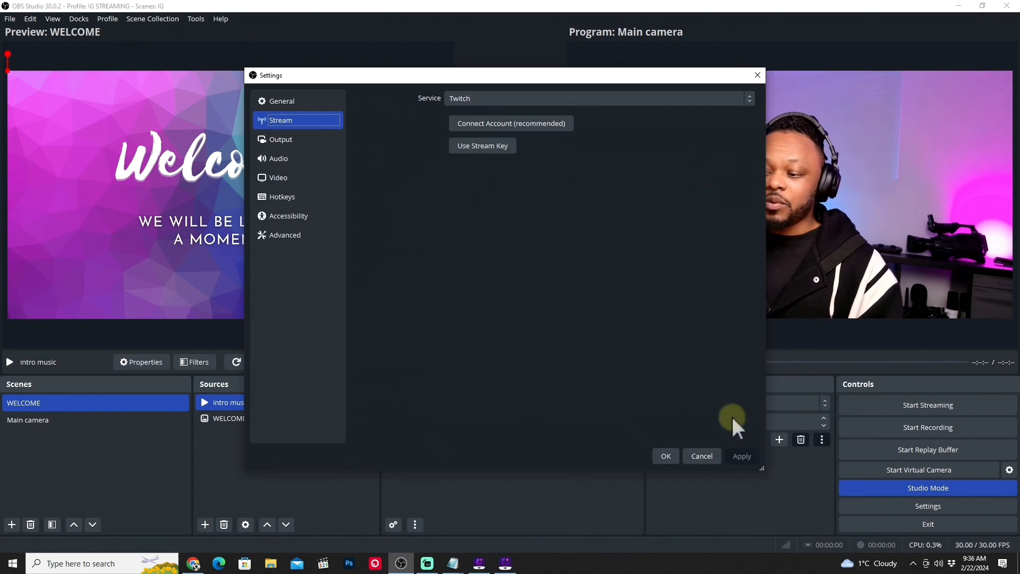
Reopen the settings and review the stream service and streaming output options
click(716, 457)
click(928, 505)
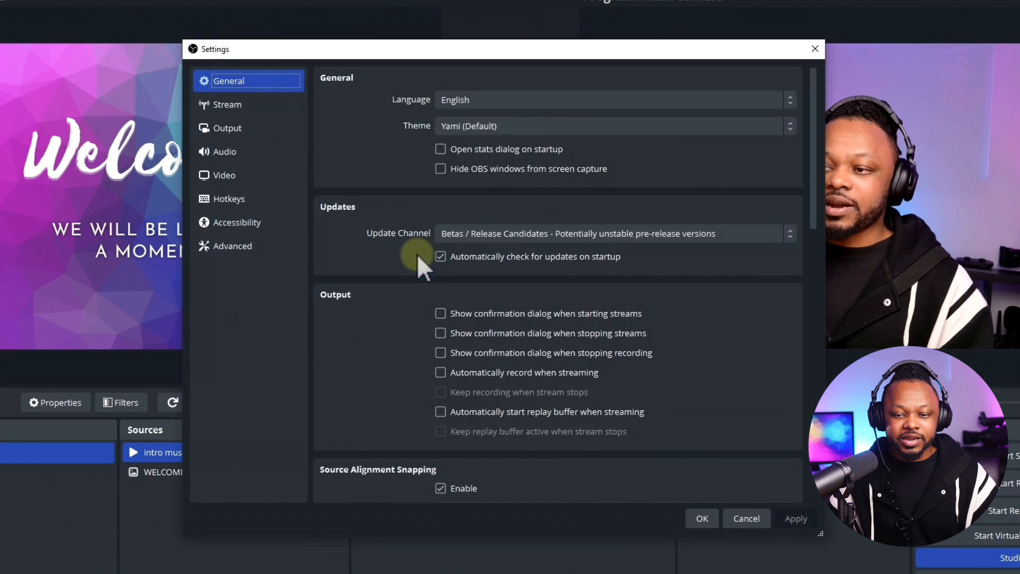
click(254, 104)
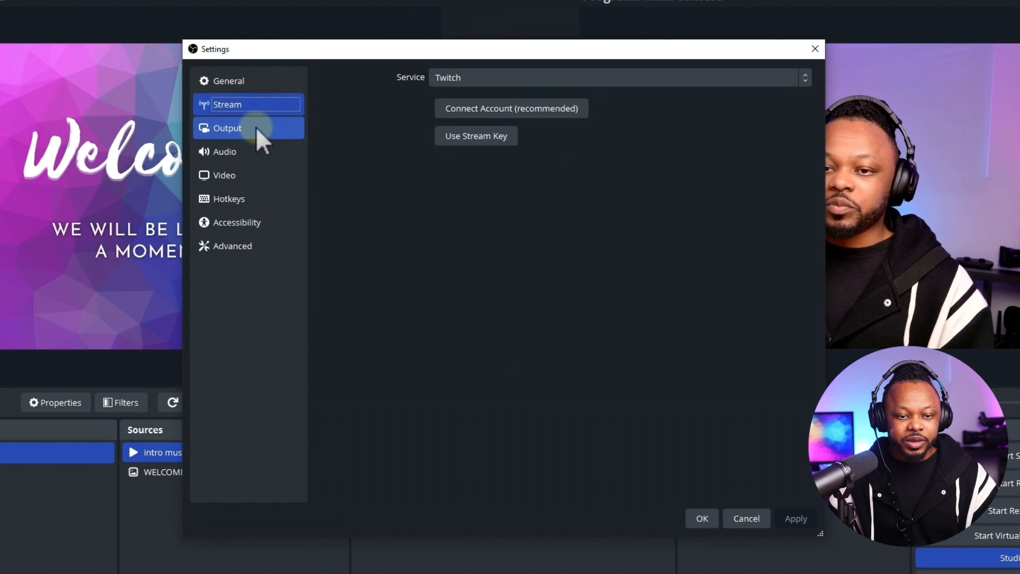
click(255, 128)
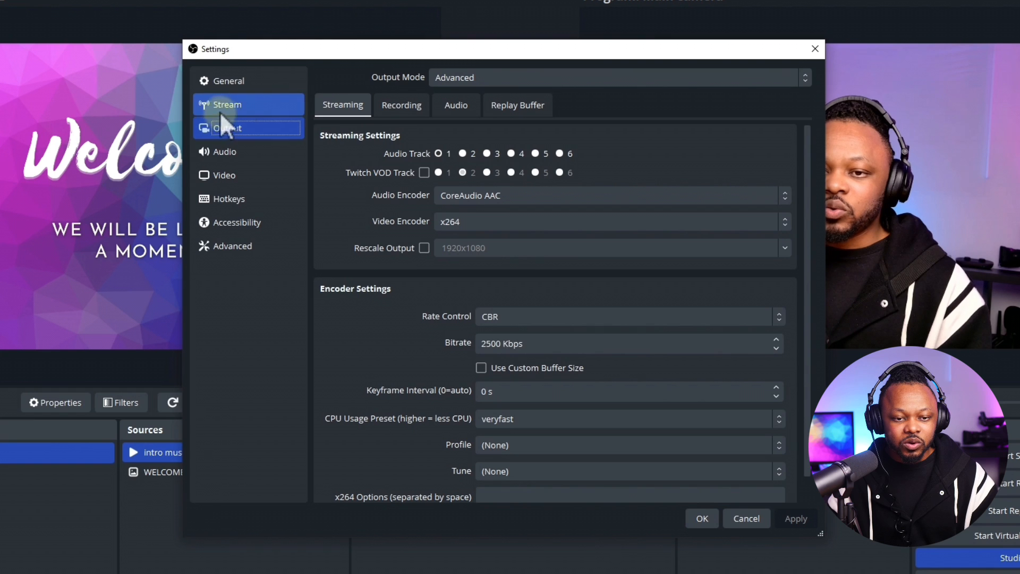
click(260, 107)
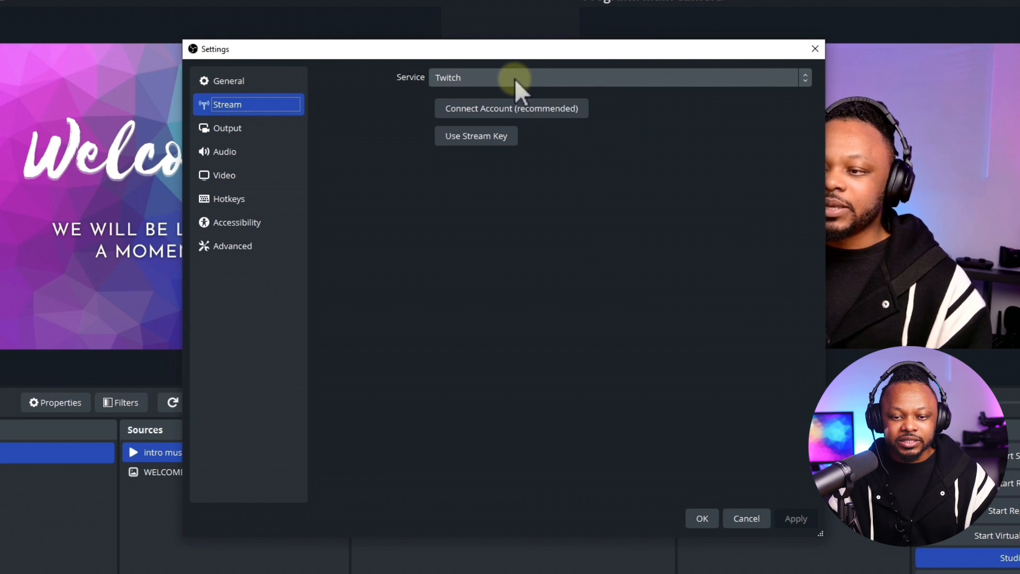
Set the video output (scaled) resolution to 1920x1080, check the frame rate options, then apply and accept the settings
click(241, 176)
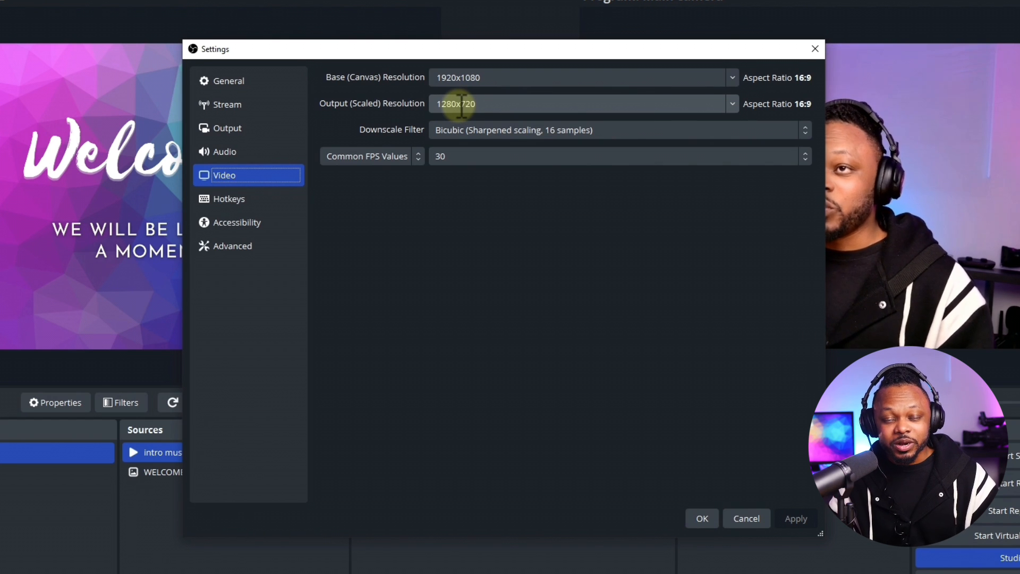
click(733, 104)
scroll(531, 204, down, 1)
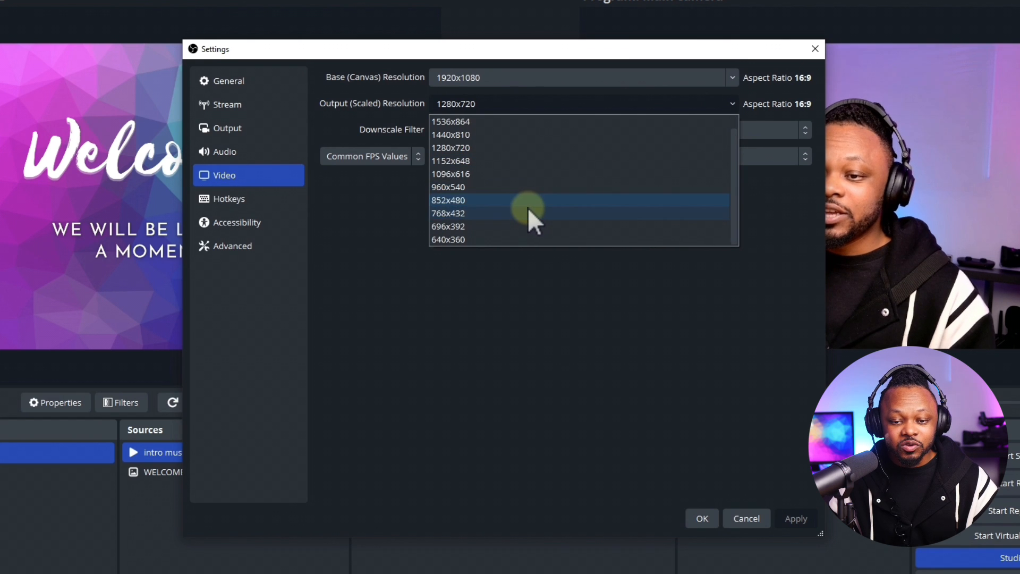
scroll(527, 207, up, 1)
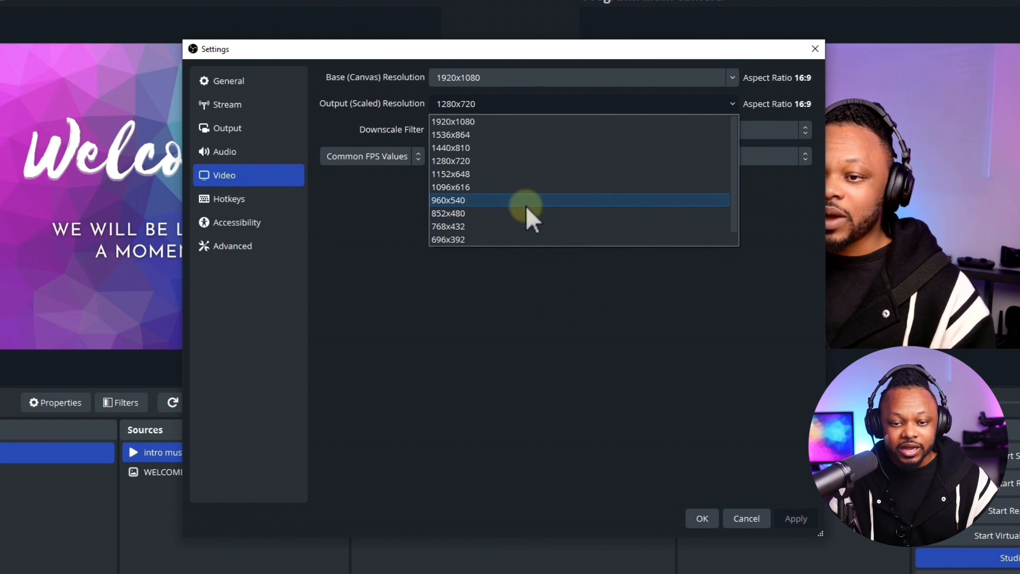
click(498, 122)
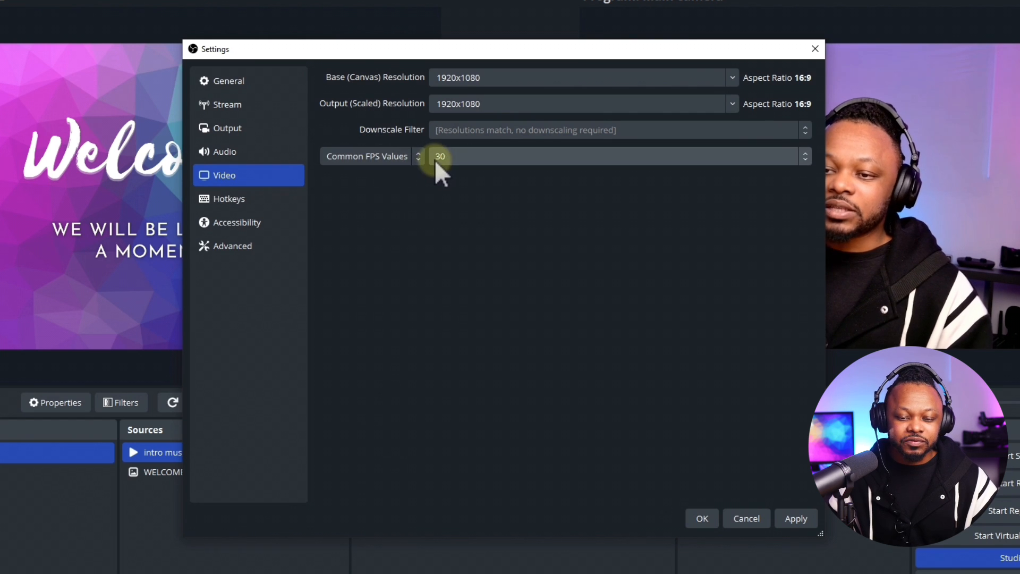
click(449, 158)
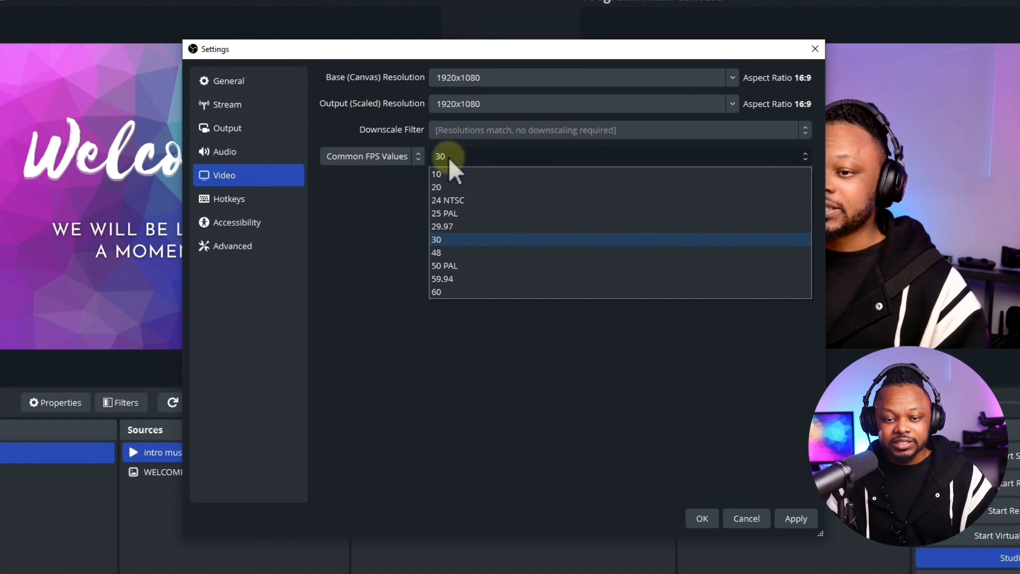
click(382, 234)
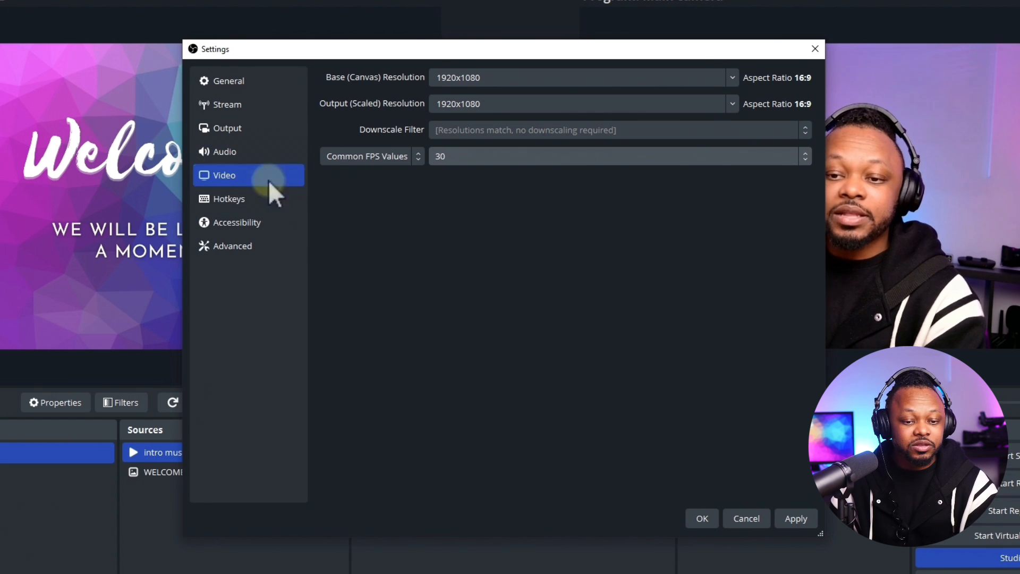
click(784, 513)
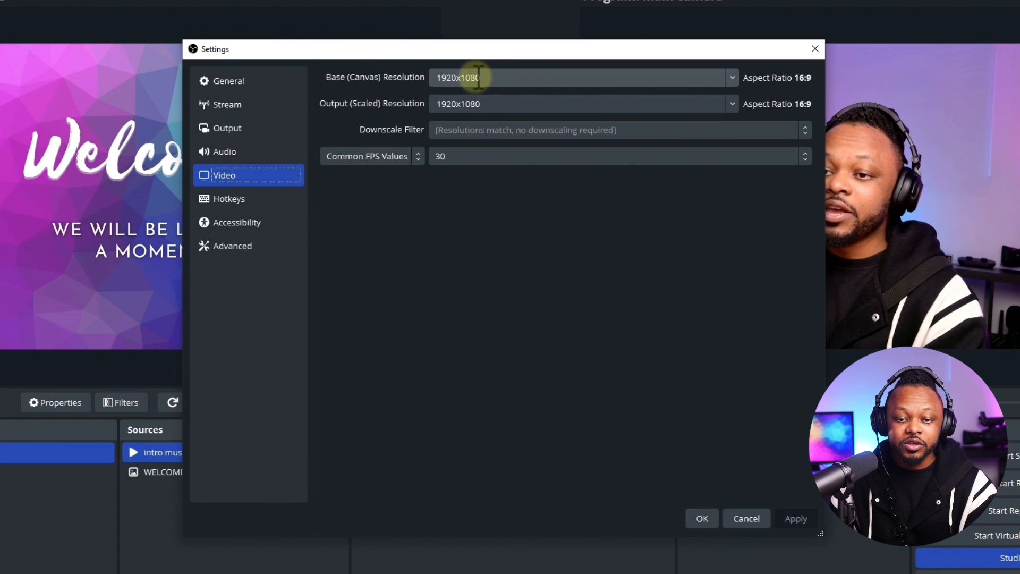
drag(496, 77, 417, 75)
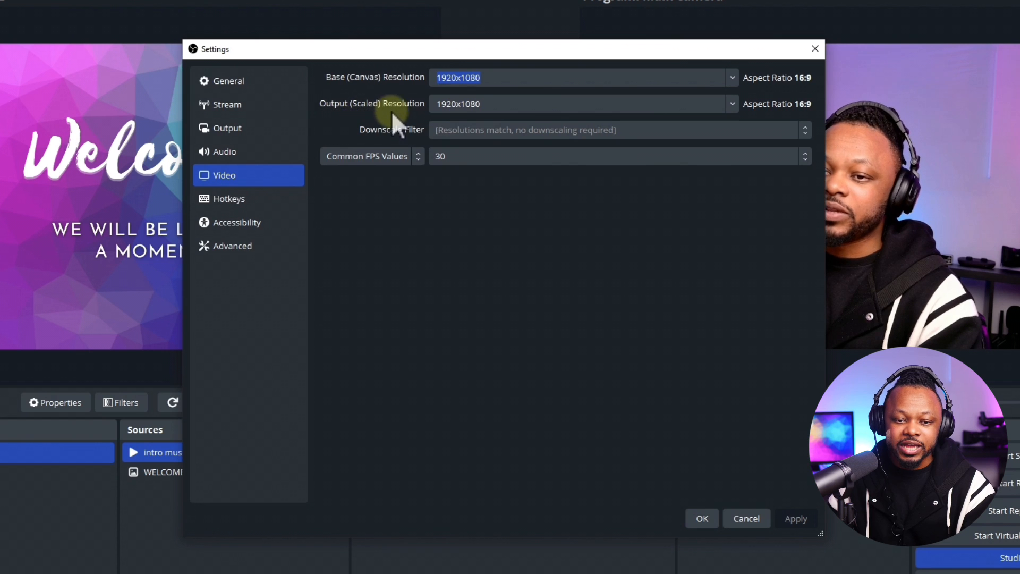
double_click(437, 109)
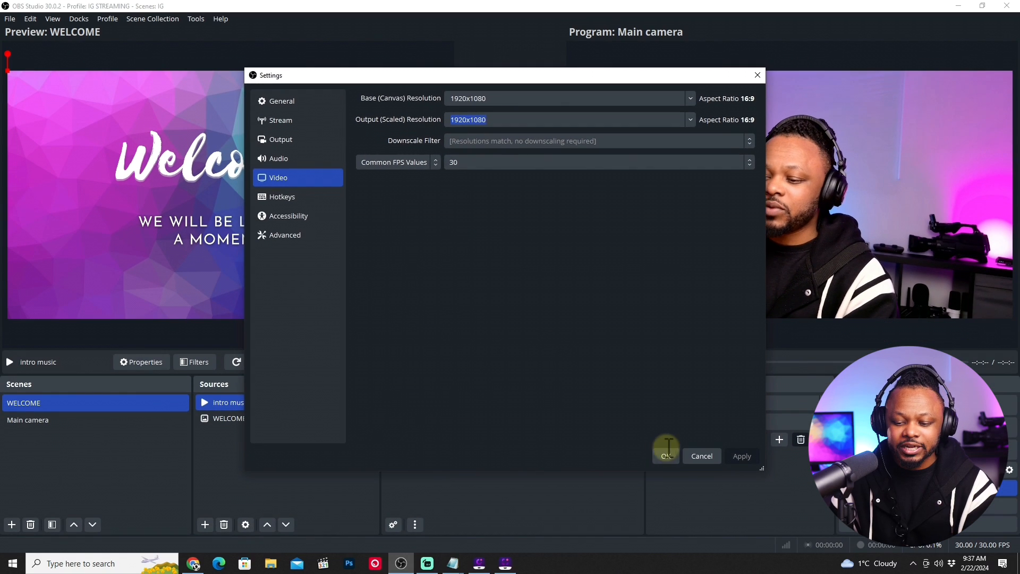
click(702, 518)
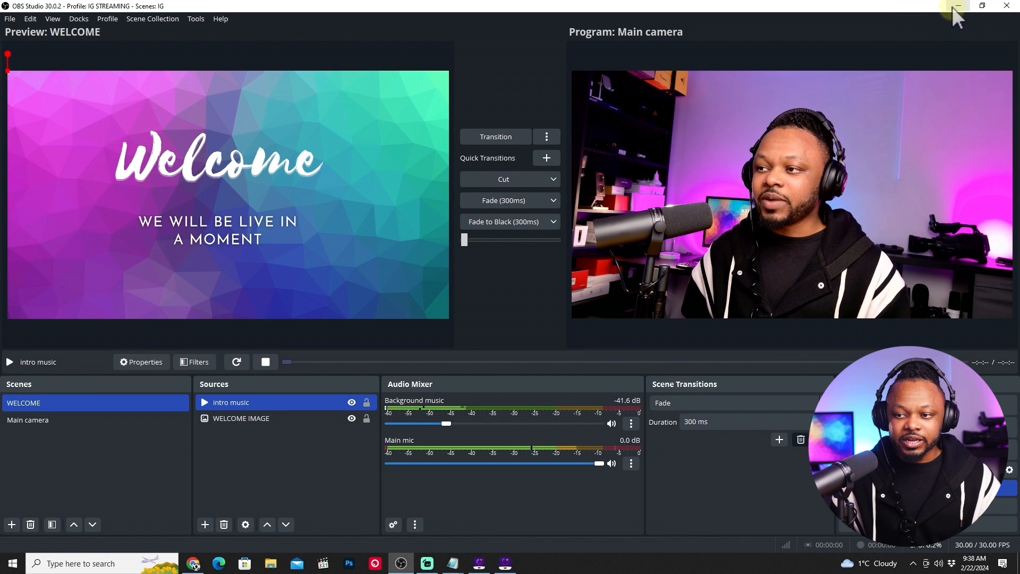
Switch to Chrome and look over the Live Production Tips & Tools Facebook page
drag(949, 13, 805, 80)
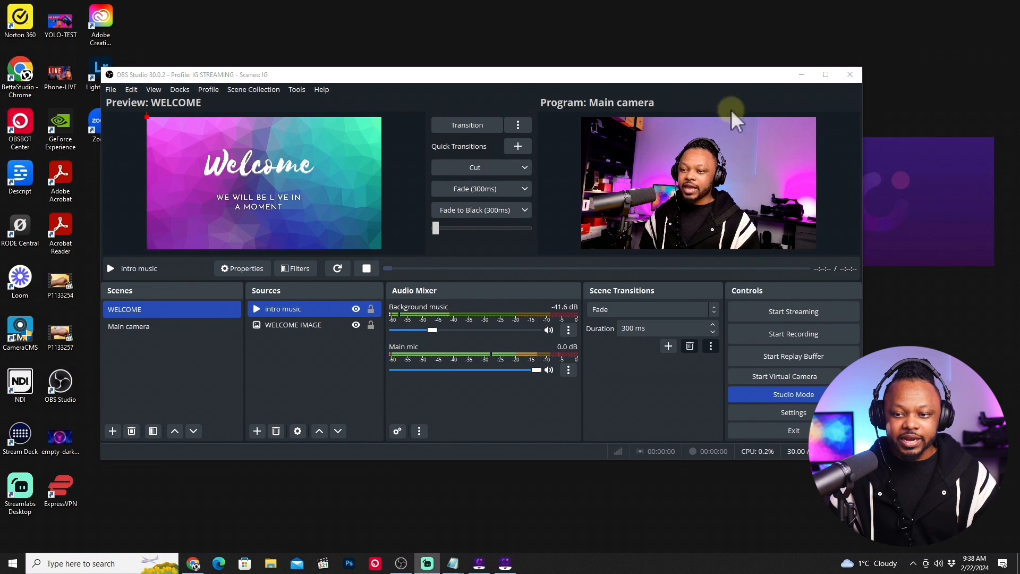
click(801, 75)
click(193, 563)
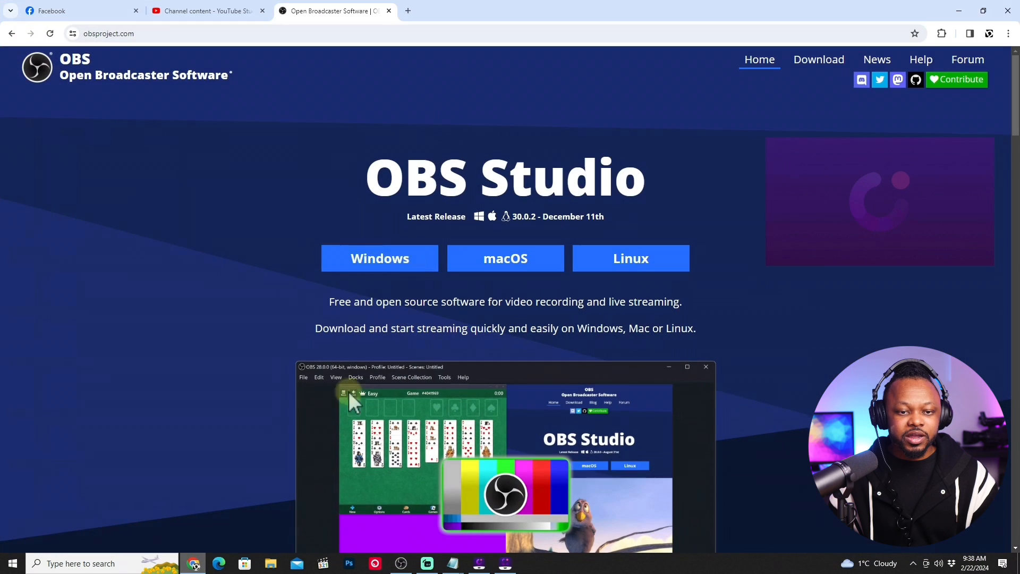
click(74, 11)
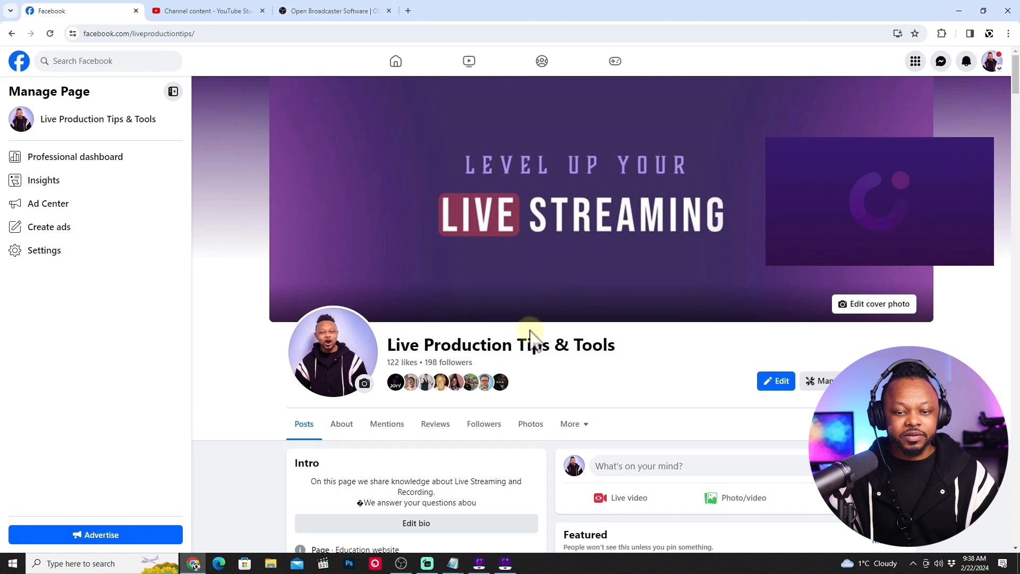
scroll(433, 284, down, 2)
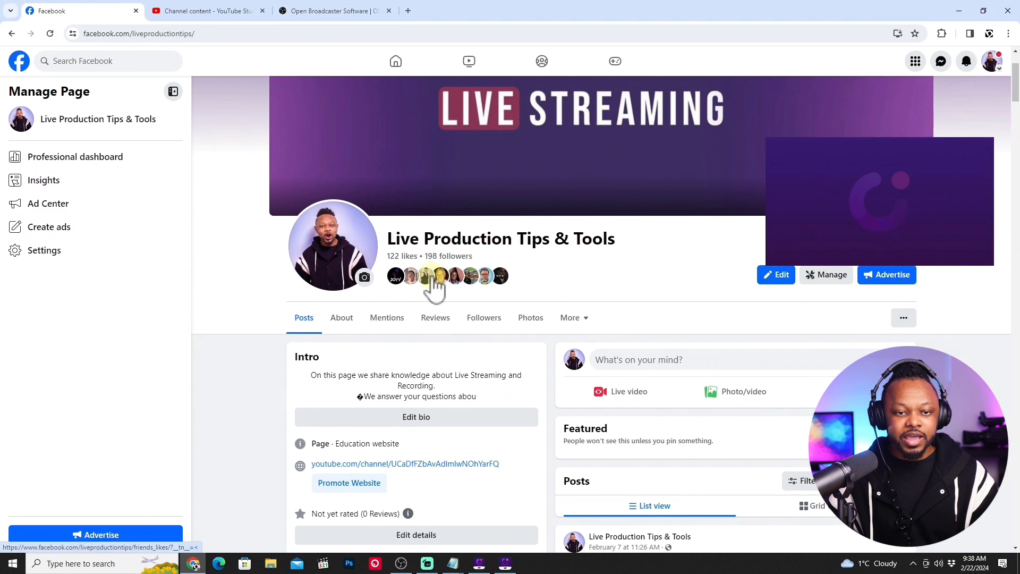
scroll(433, 284, up, 2)
scroll(433, 284, down, 3)
scroll(430, 282, up, 3)
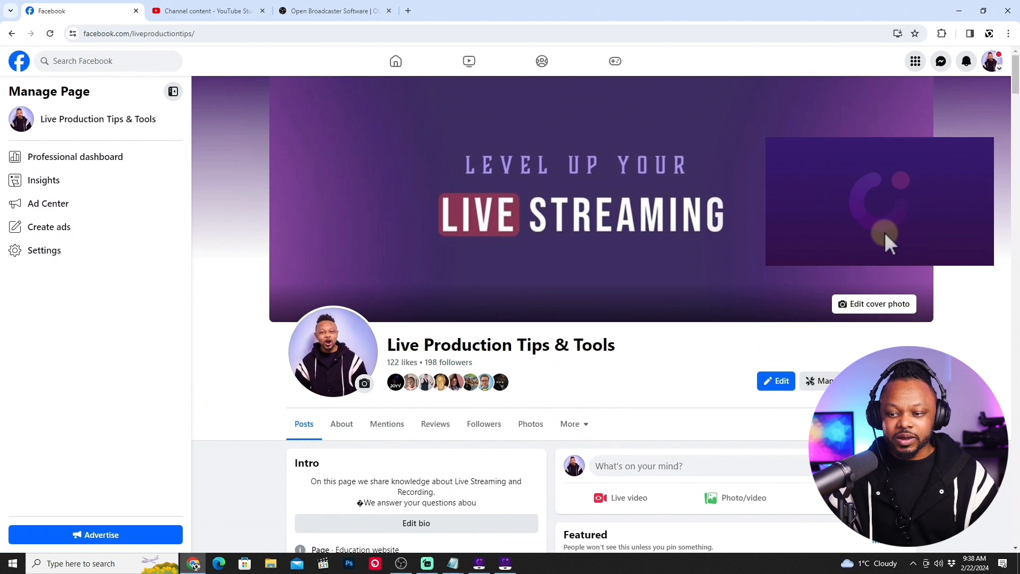
scroll(551, 273, down, 3)
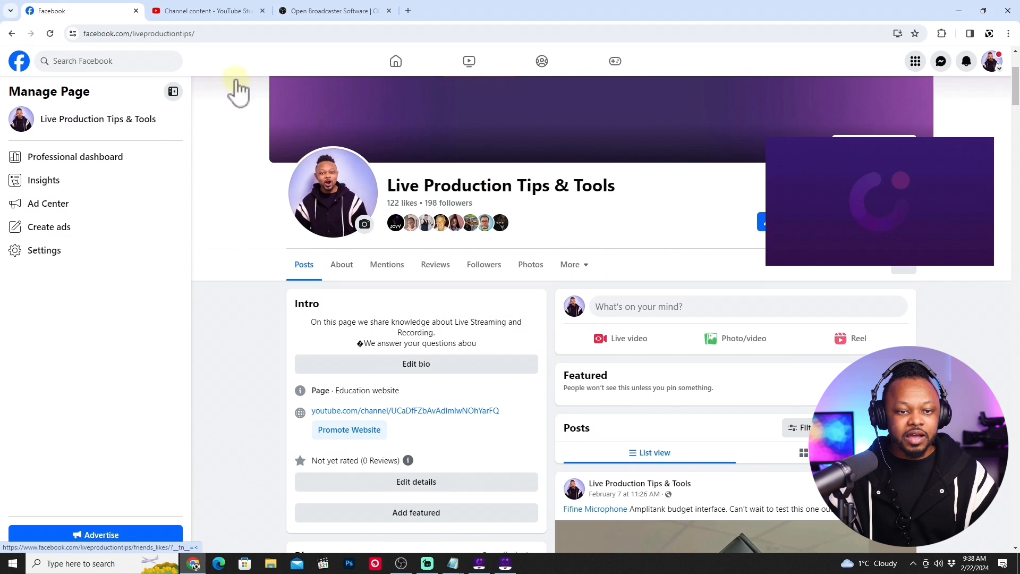
Search Google for "internet speed test" in a new tab and run the built-in speed test
click(408, 10)
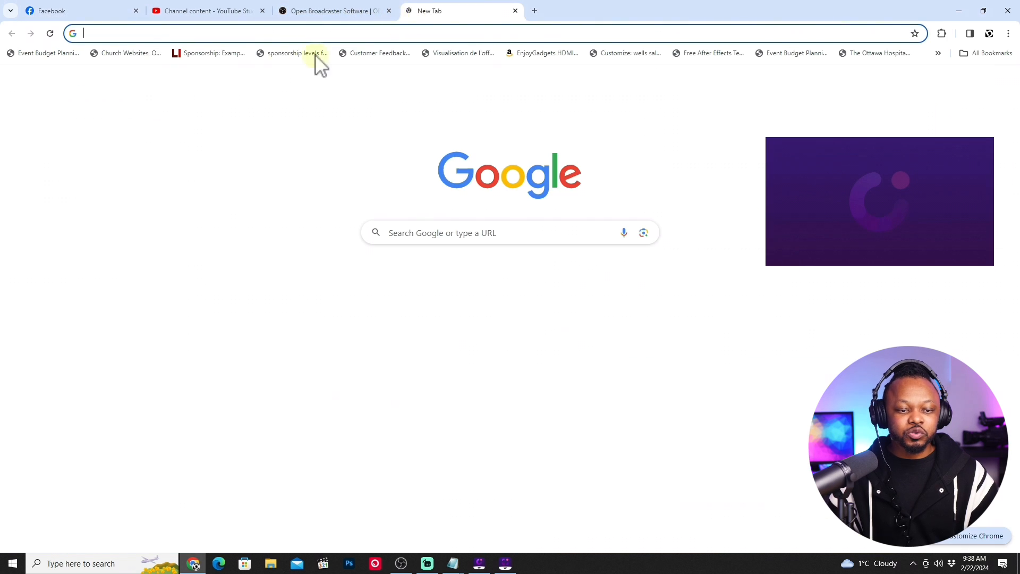
click(406, 233)
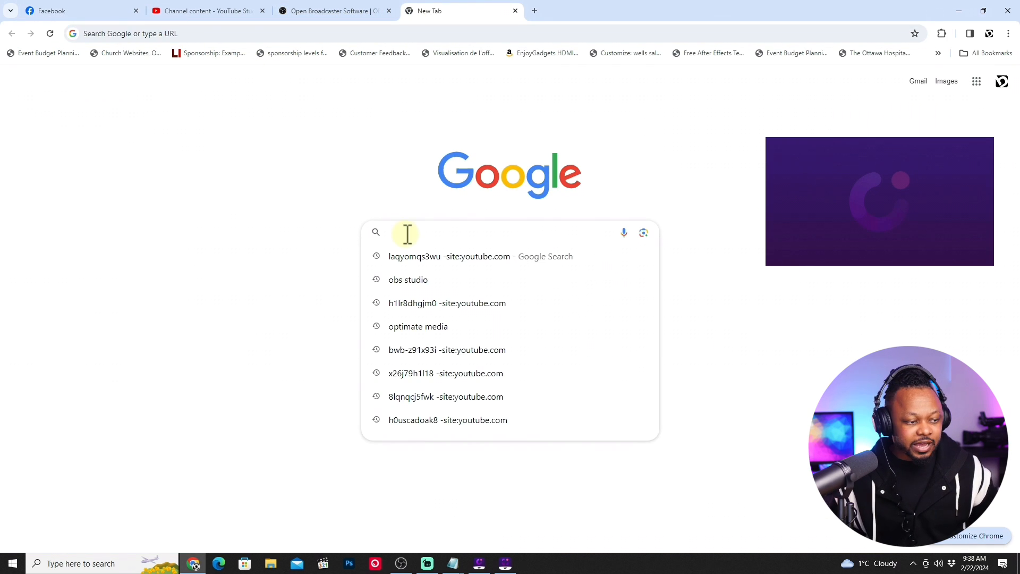
text(internet speed test)
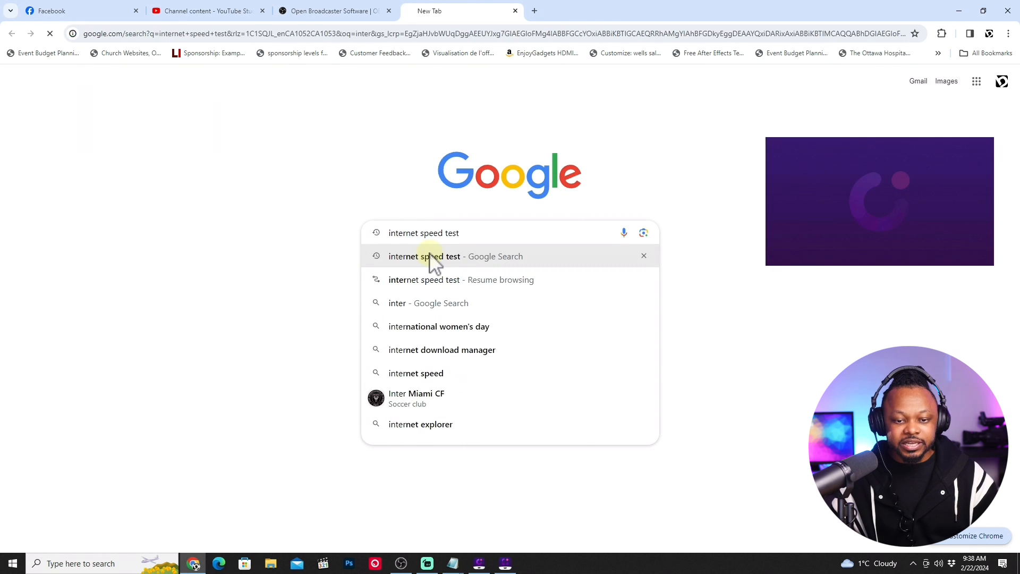
click(429, 255)
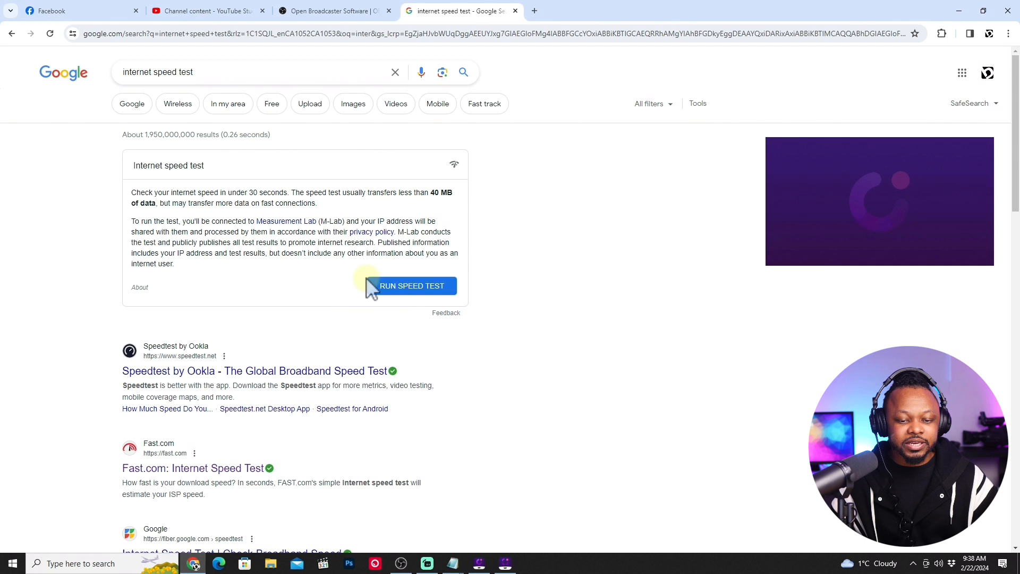
click(405, 290)
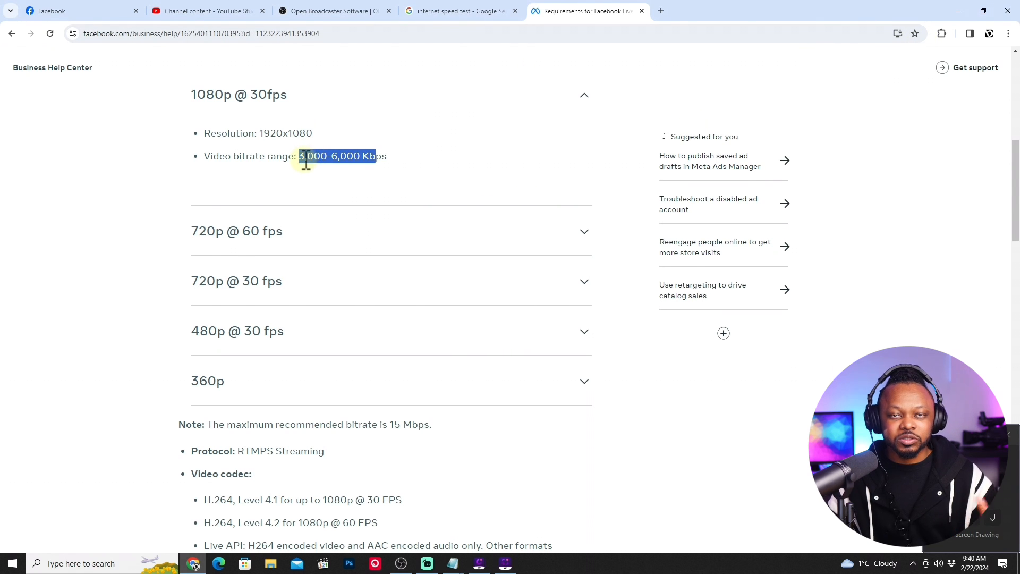
Return to the Live Production Tips & Tools Facebook page and create a live video with the Go live option
click(958, 11)
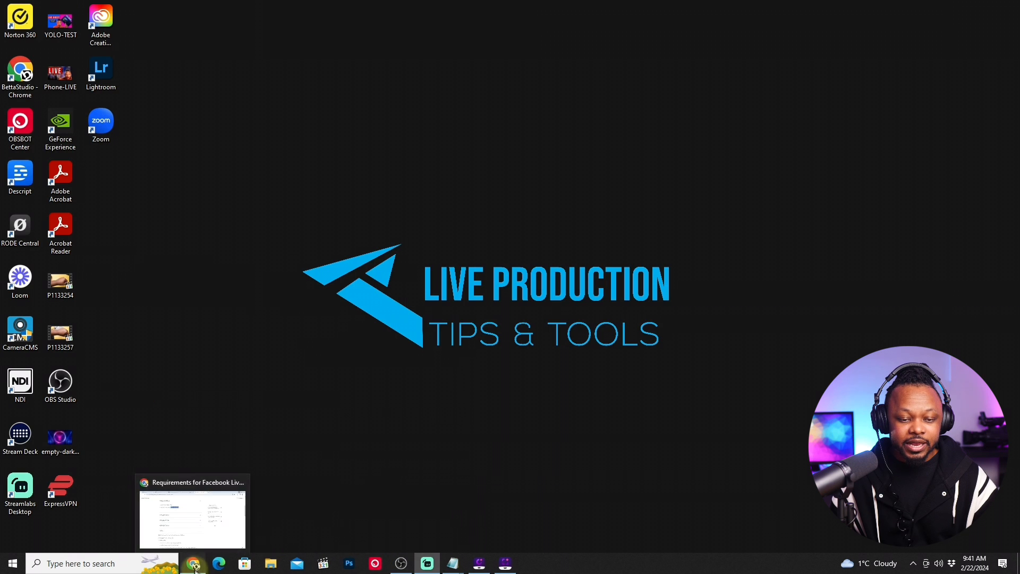
click(211, 507)
click(96, 13)
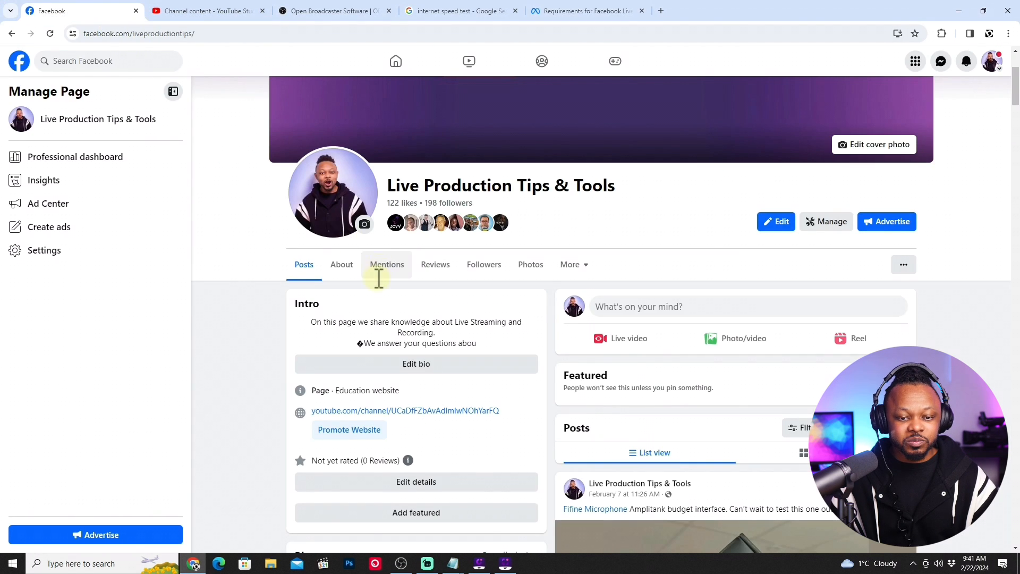
scroll(653, 303, down, 2)
scroll(467, 308, up, 3)
scroll(615, 330, down, 2)
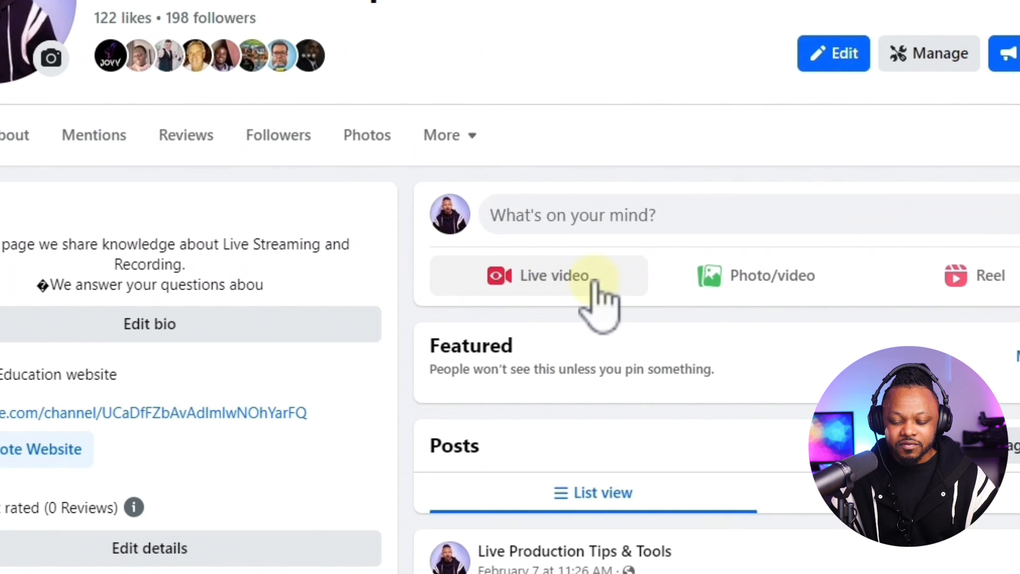
click(653, 287)
scroll(372, 329, down, 2)
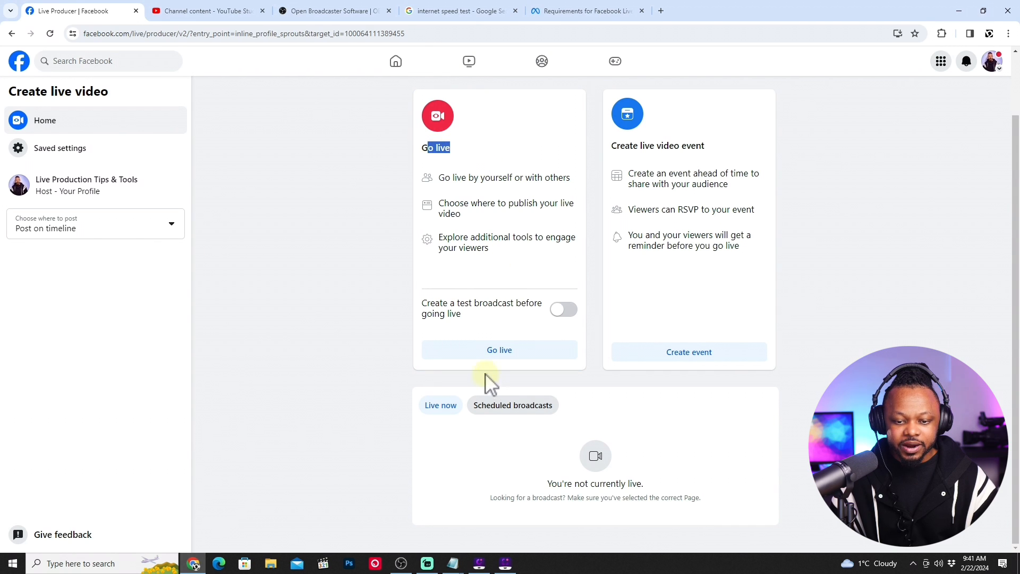
click(497, 356)
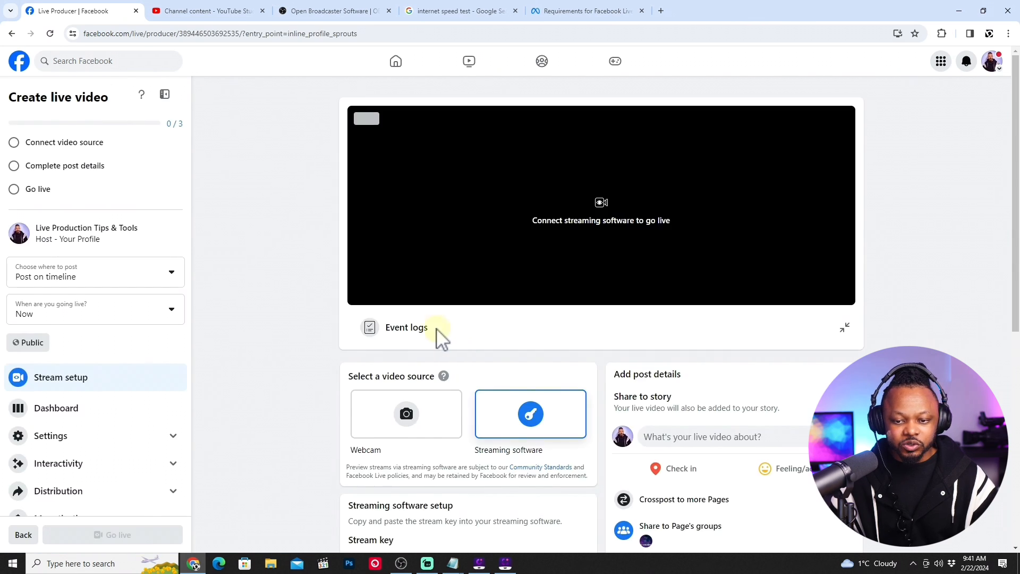
Dismiss the tips that pop up over the live video's stream setup
scroll(289, 406, down, 2)
scroll(291, 405, down, 2)
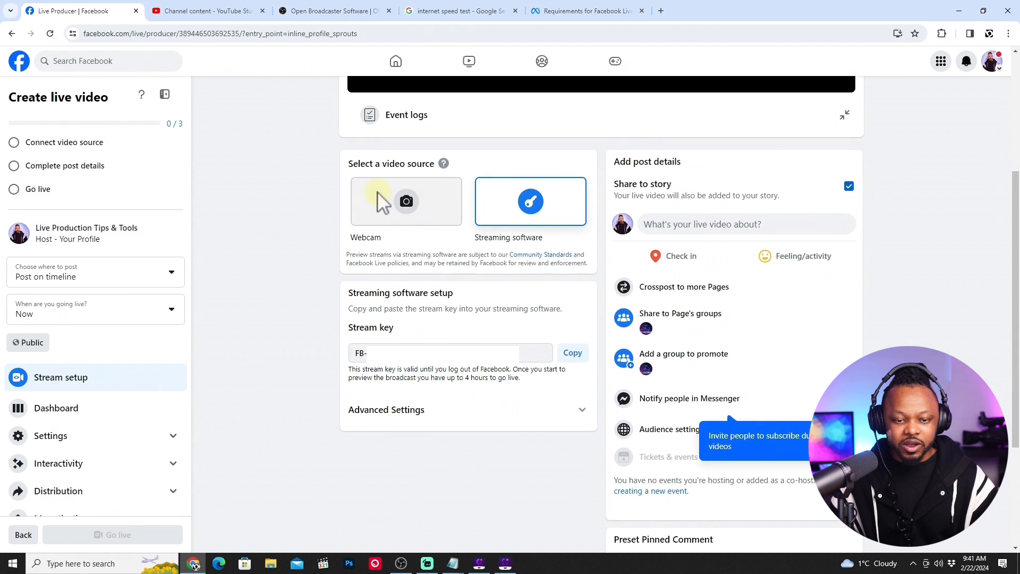
click(365, 425)
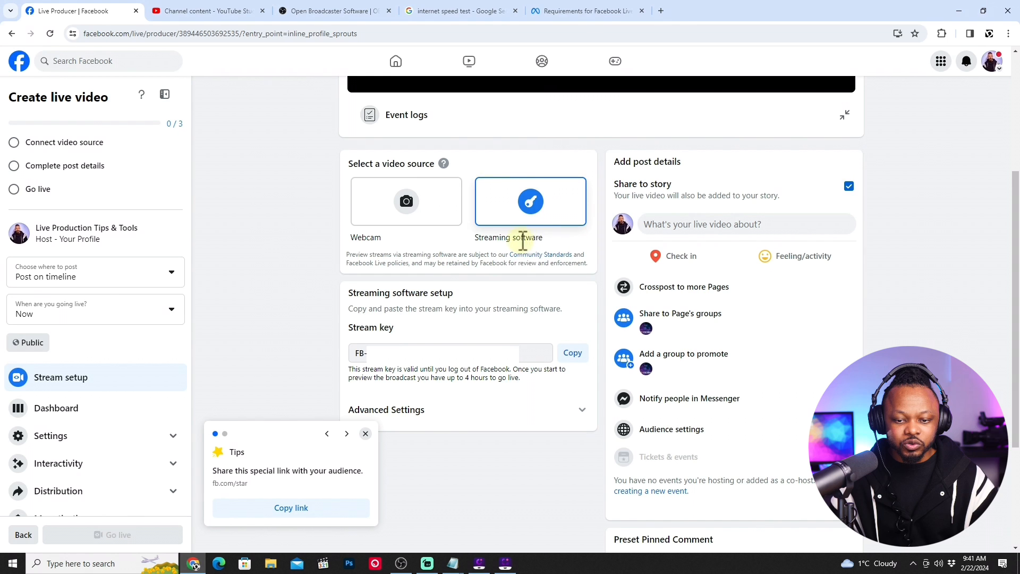
click(366, 434)
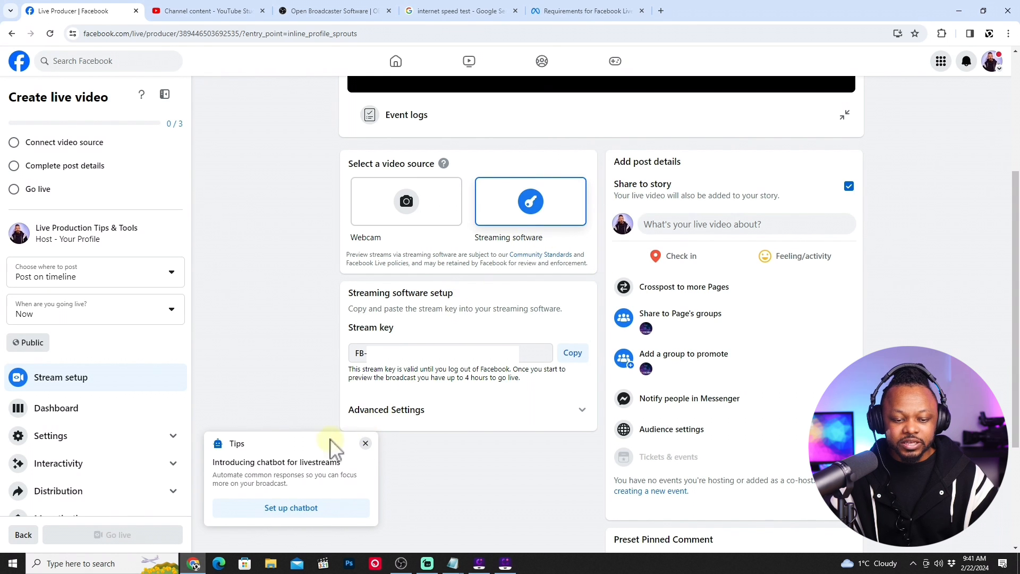
click(366, 443)
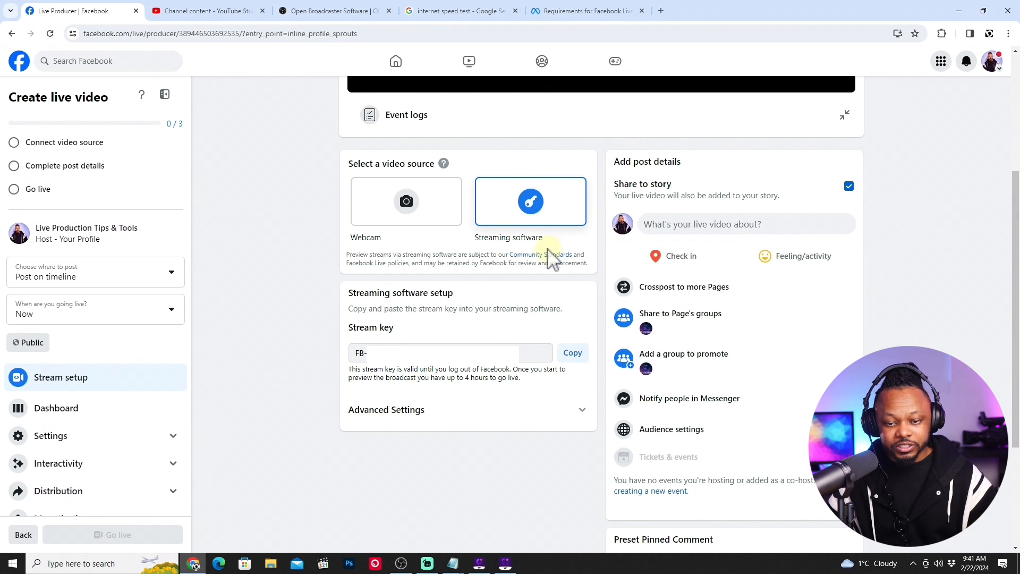
Expand the advanced settings of the streaming software setup and copy the server URL
scroll(543, 234, down, 1)
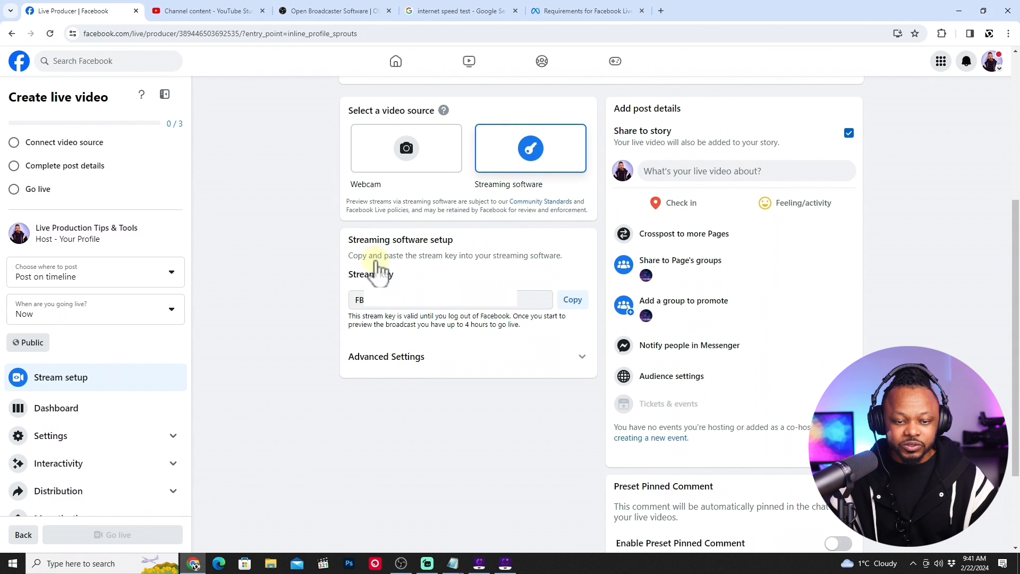
scroll(378, 272, down, 1)
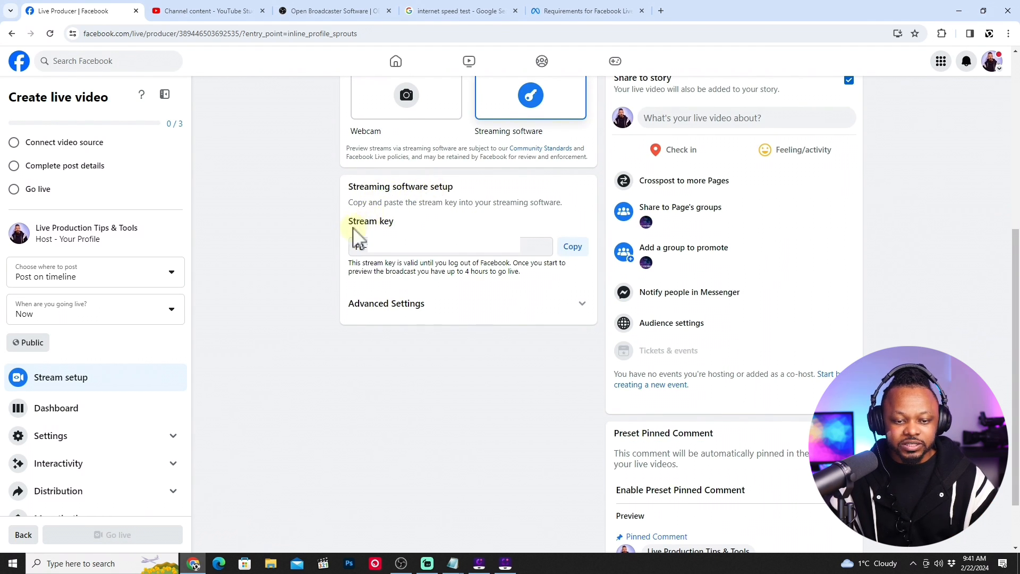
click(571, 308)
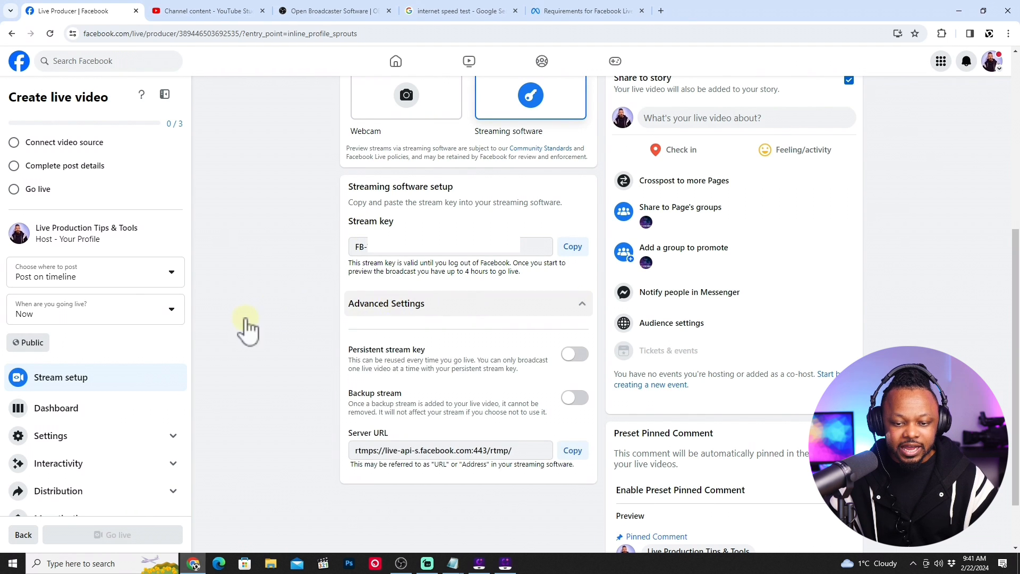
scroll(318, 343, down, 1)
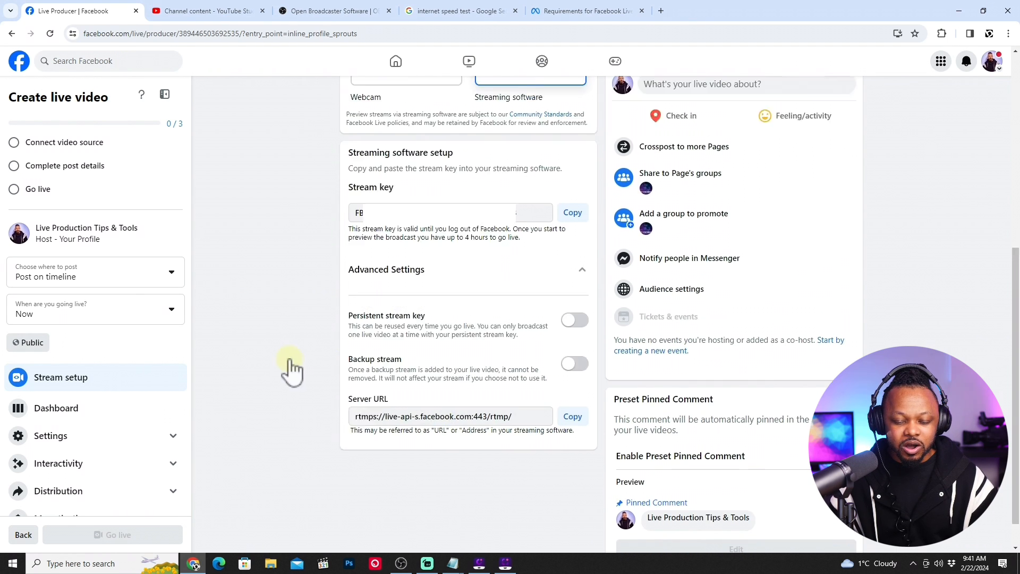
scroll(335, 335, up, 1)
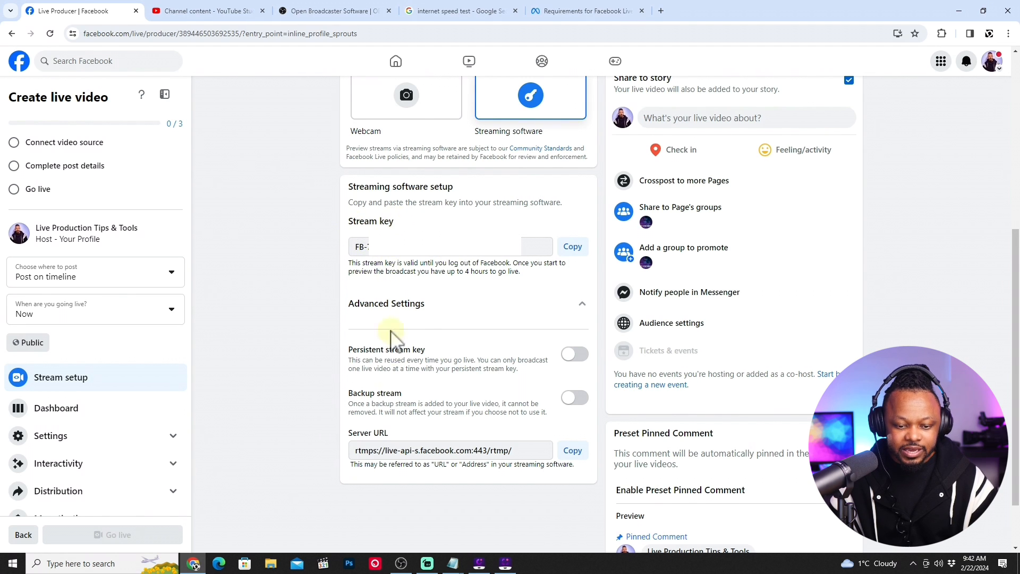
scroll(385, 372, down, 1)
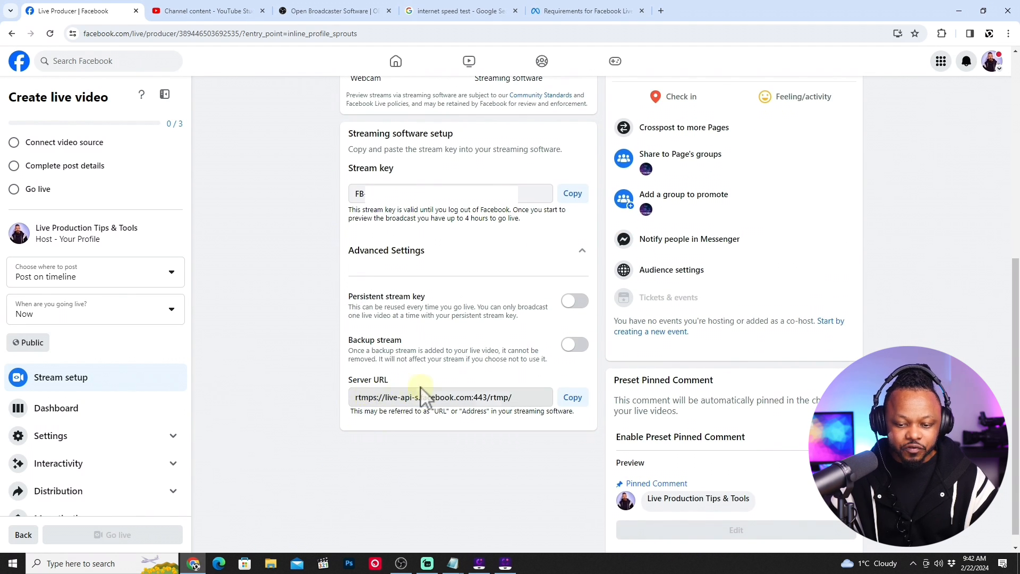
scroll(319, 417, down, 1)
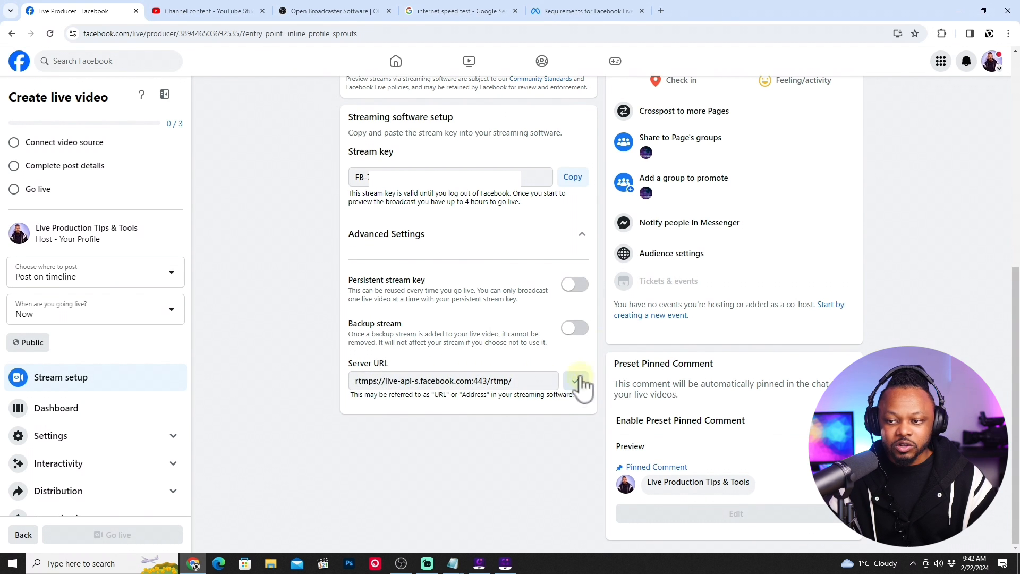
Switch to OBS Studio and set the streaming service to Custom in the stream settings
click(959, 11)
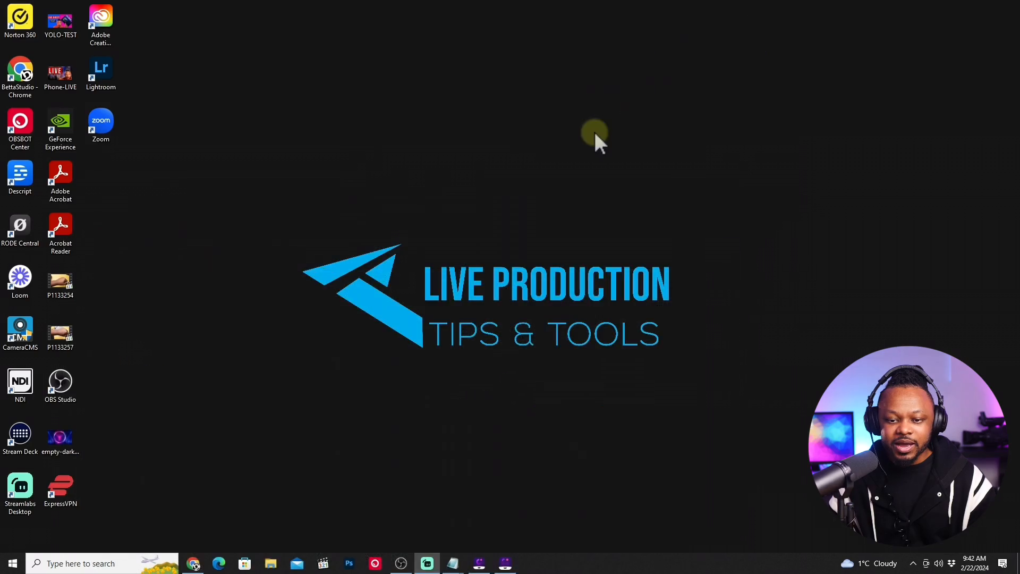
click(401, 562)
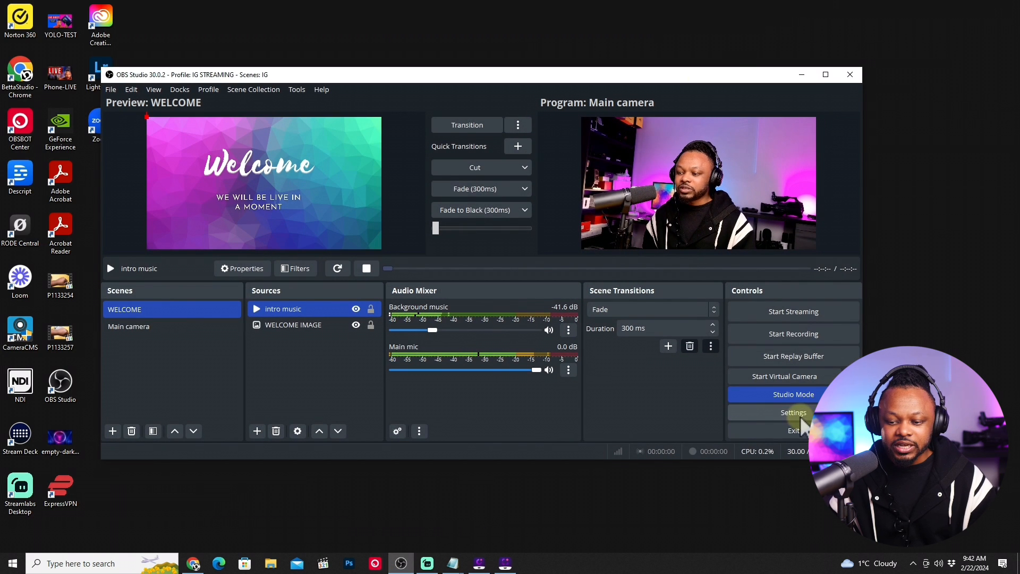
click(799, 414)
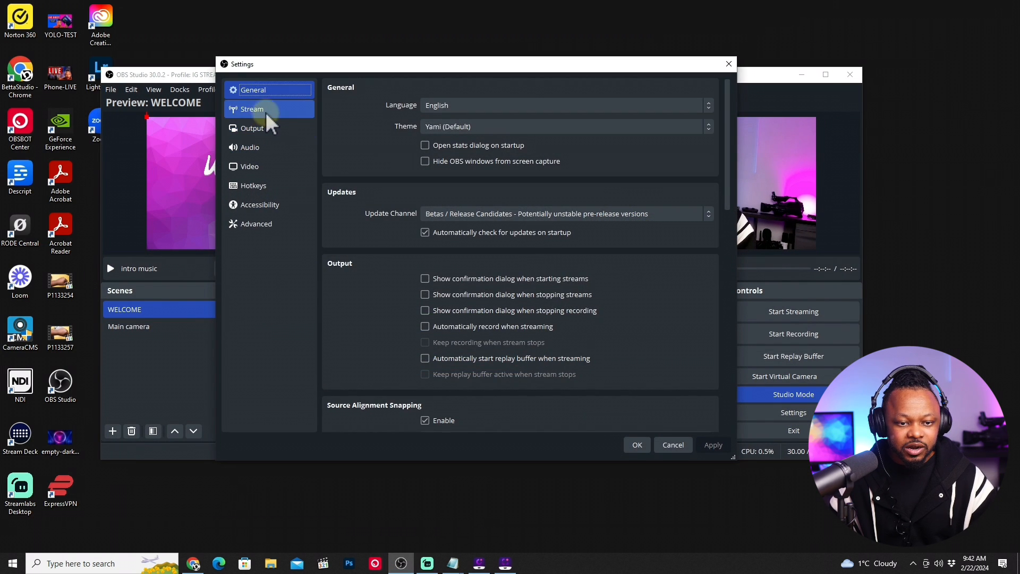
click(267, 111)
click(516, 89)
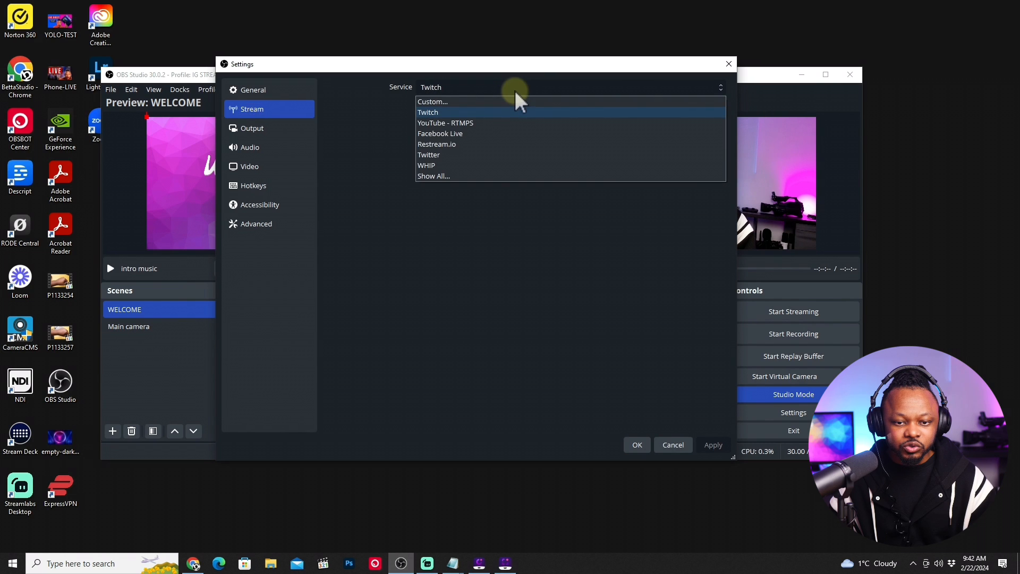
click(458, 135)
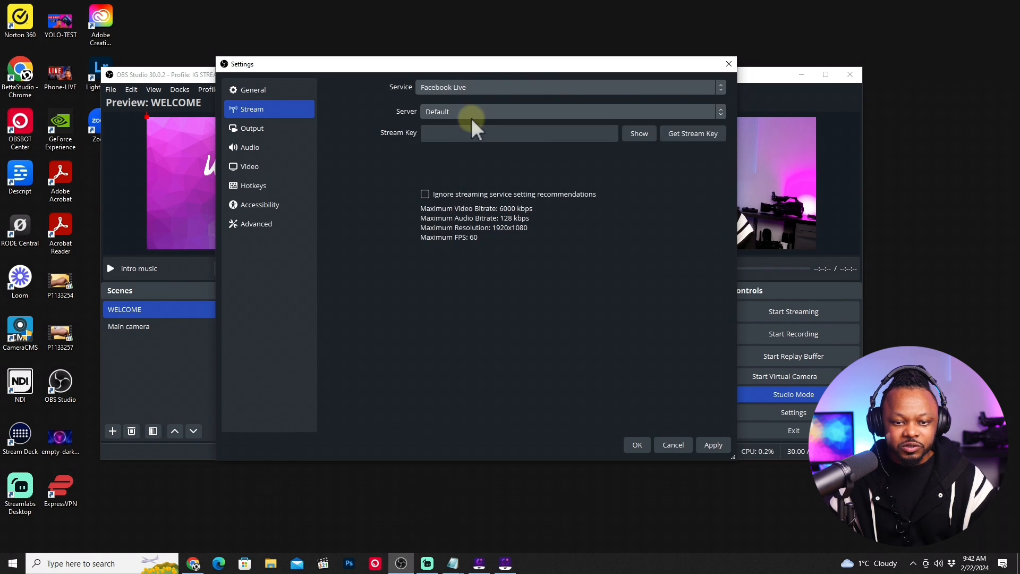
click(472, 88)
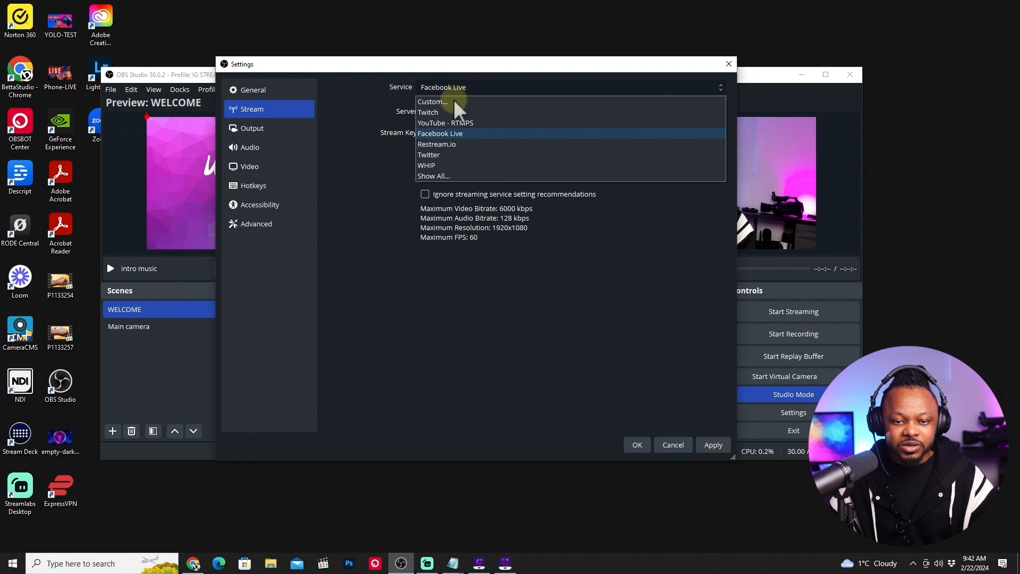
click(452, 102)
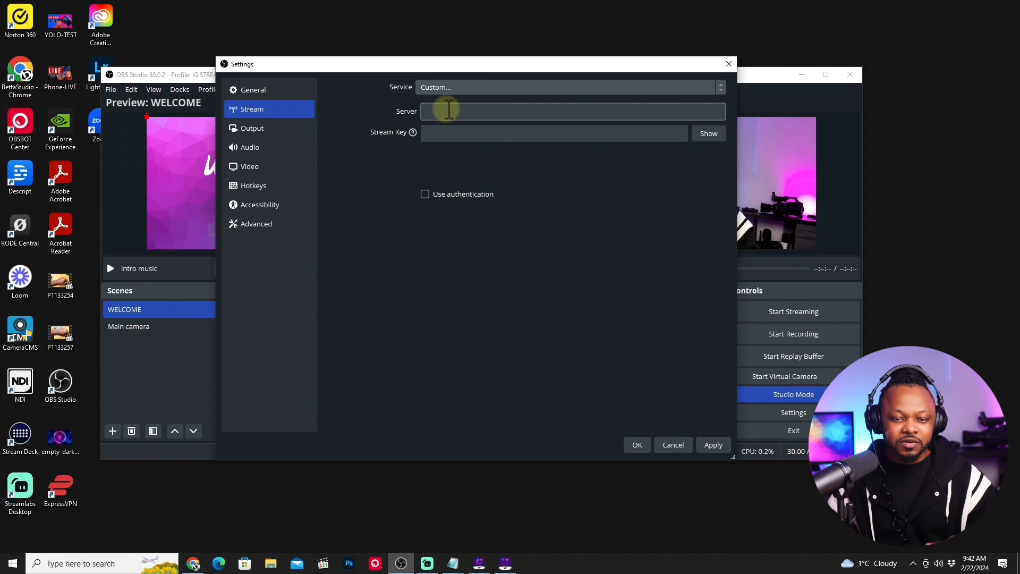
Paste rtmps://live-api-s.facebook.com:443/rtmp/ as the custom stream server, then apply and close the settings
click(445, 109)
right_click(445, 109)
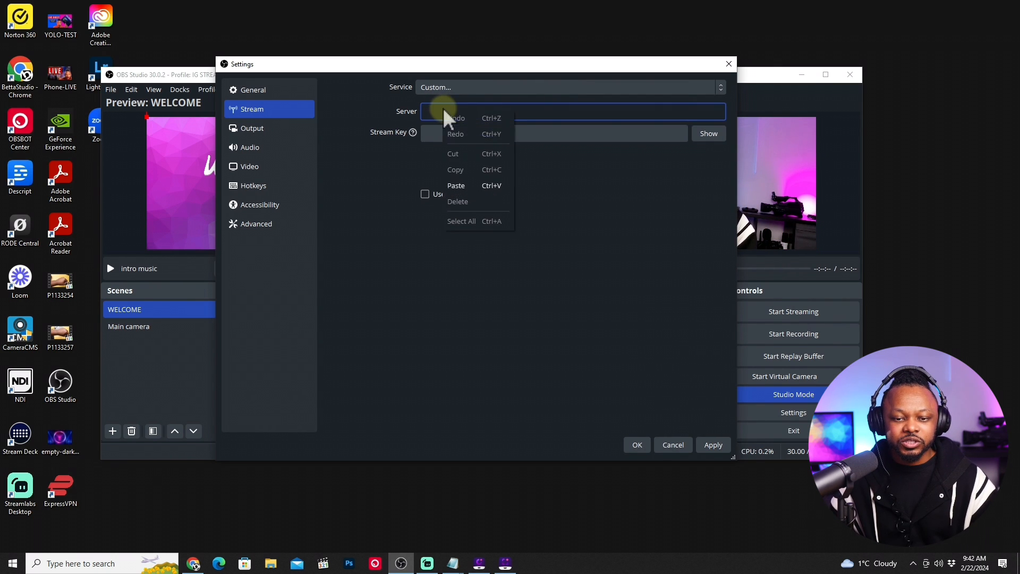
click(462, 184)
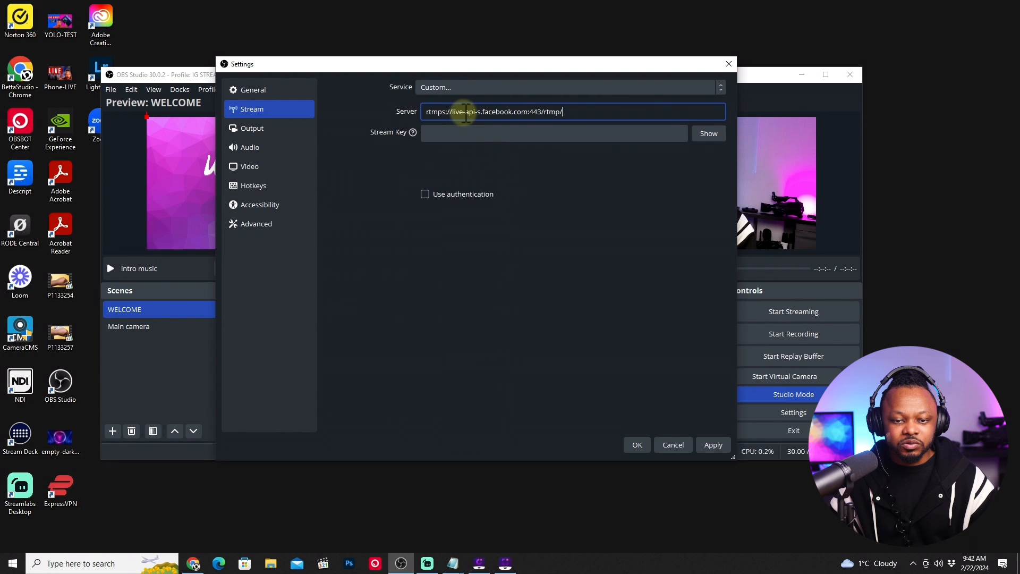
click(431, 135)
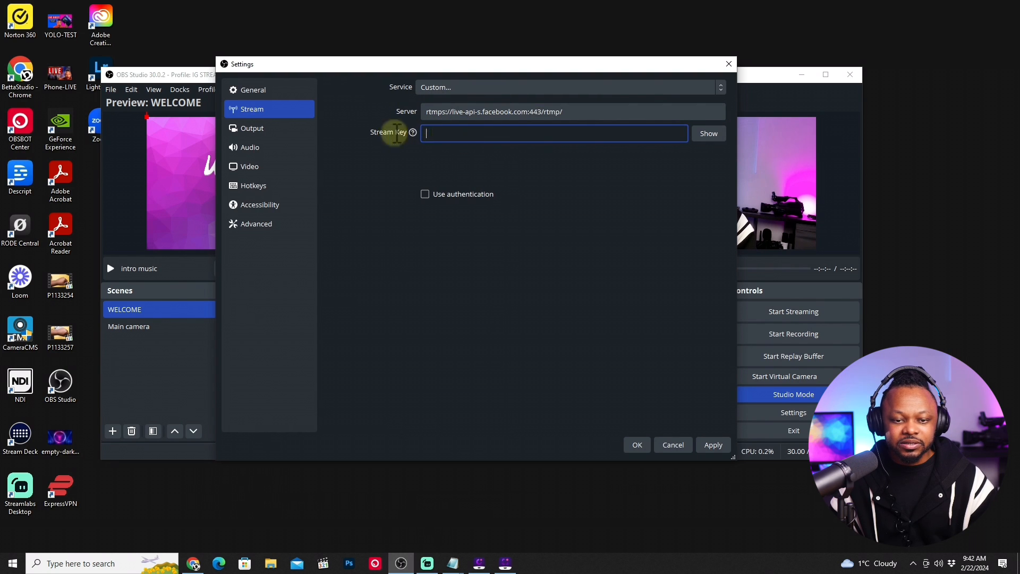
click(714, 444)
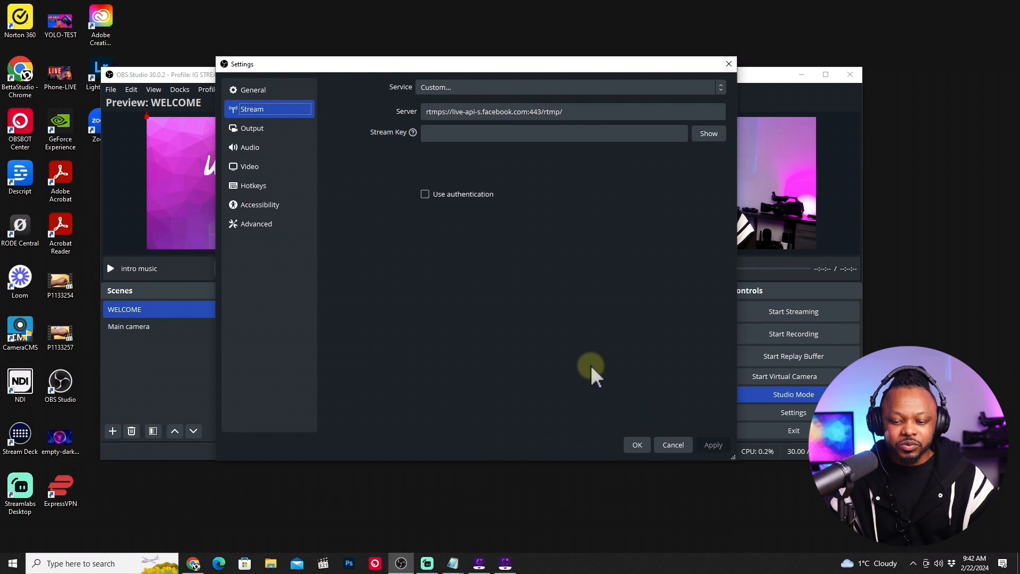
click(636, 445)
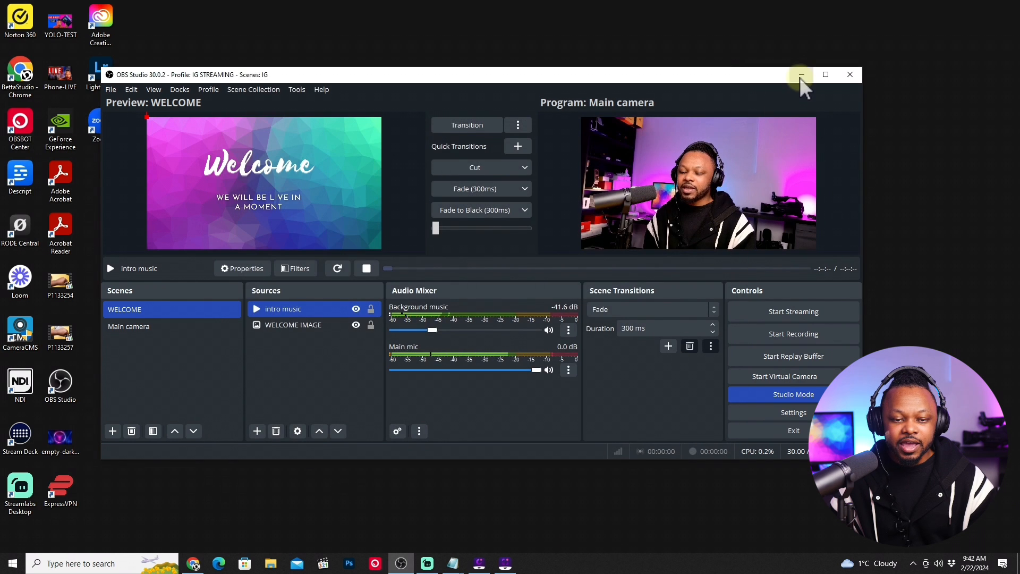
Switch to the Facebook live video page in Chrome and copy the stream key from the streaming software setup
click(801, 75)
click(193, 563)
scroll(423, 287, up, 3)
scroll(496, 273, down, 1)
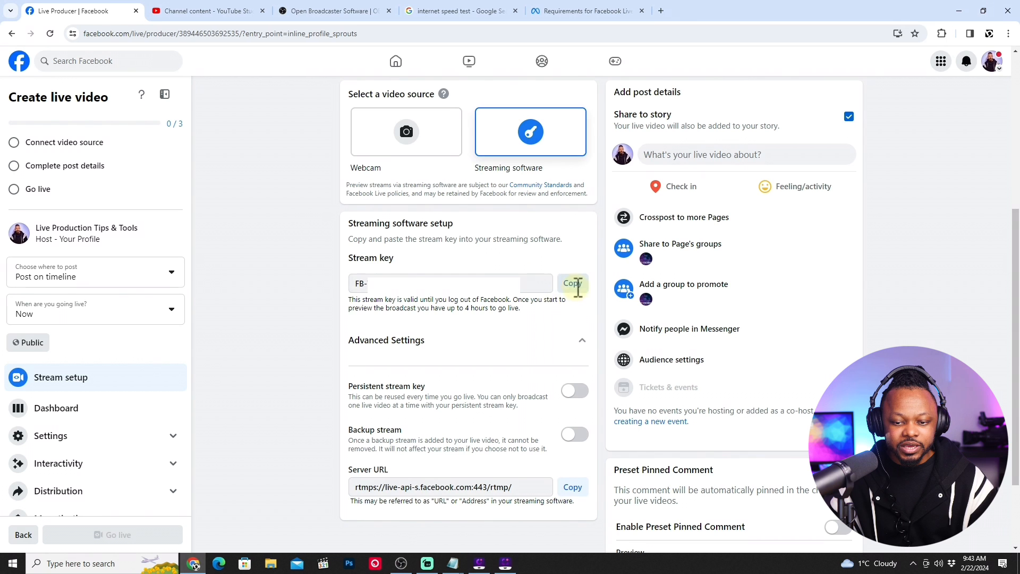
click(957, 12)
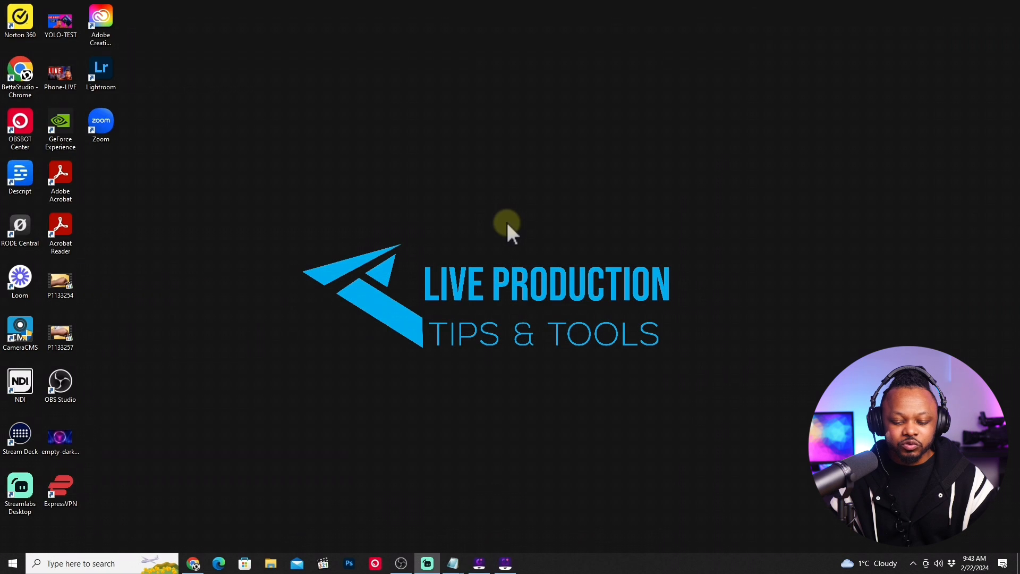
Switch back to OBS Studio, paste the copied stream key into the stream settings and apply it
click(402, 563)
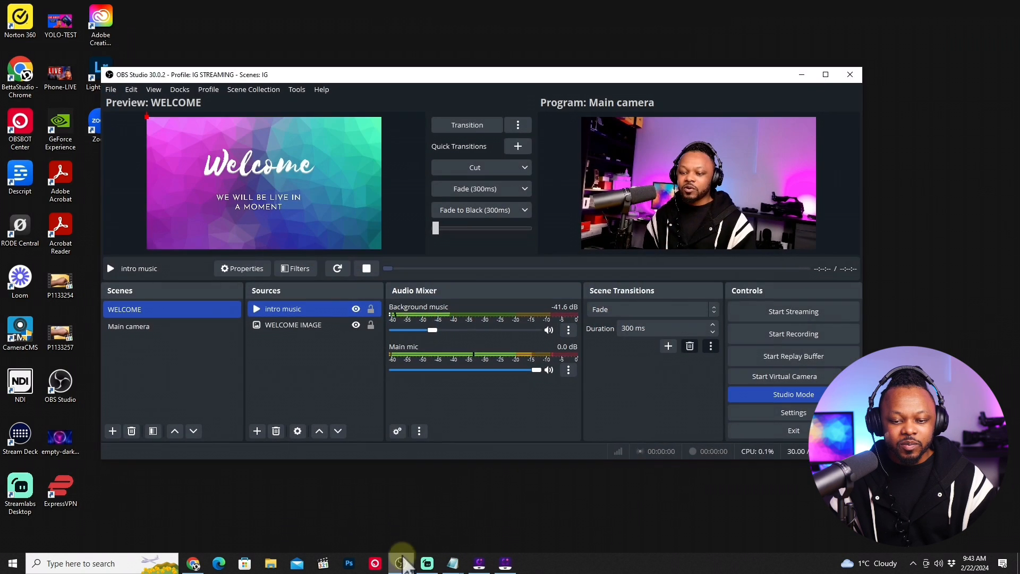
click(788, 414)
click(275, 110)
click(443, 135)
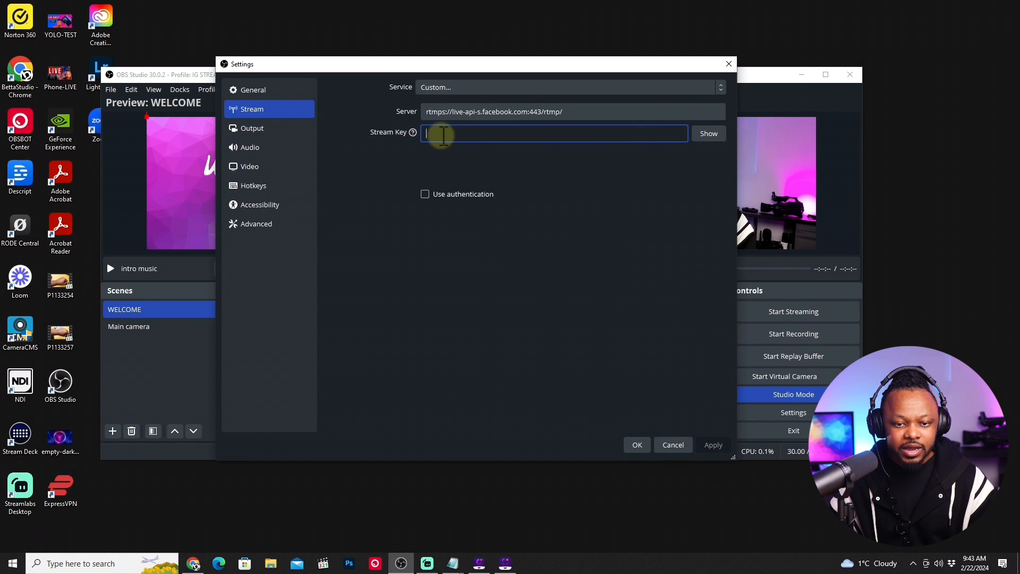
right_click(467, 133)
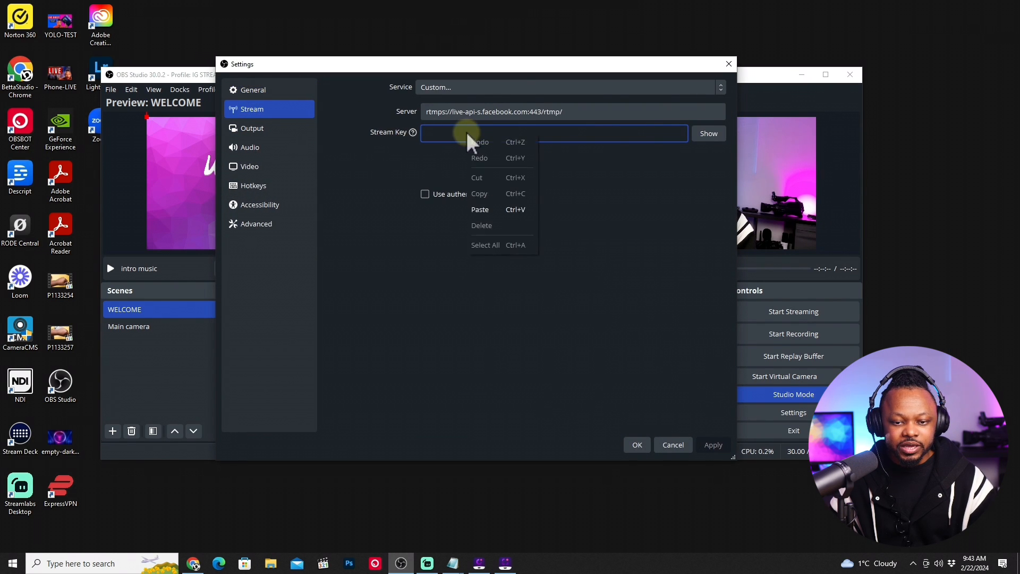
click(488, 209)
click(714, 445)
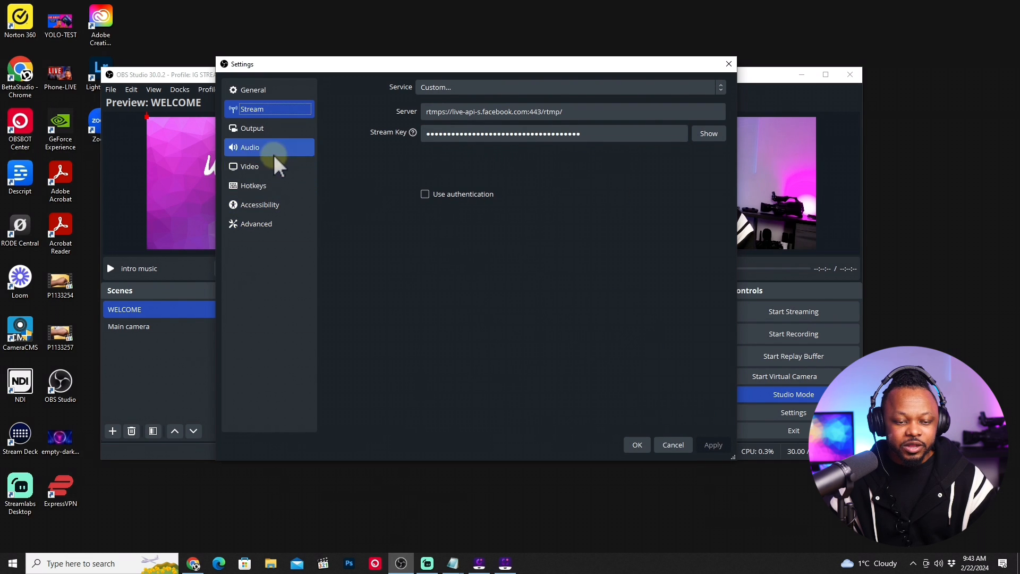
Set the video encoder for streaming output to NVIDIA NVENC H.264
click(266, 128)
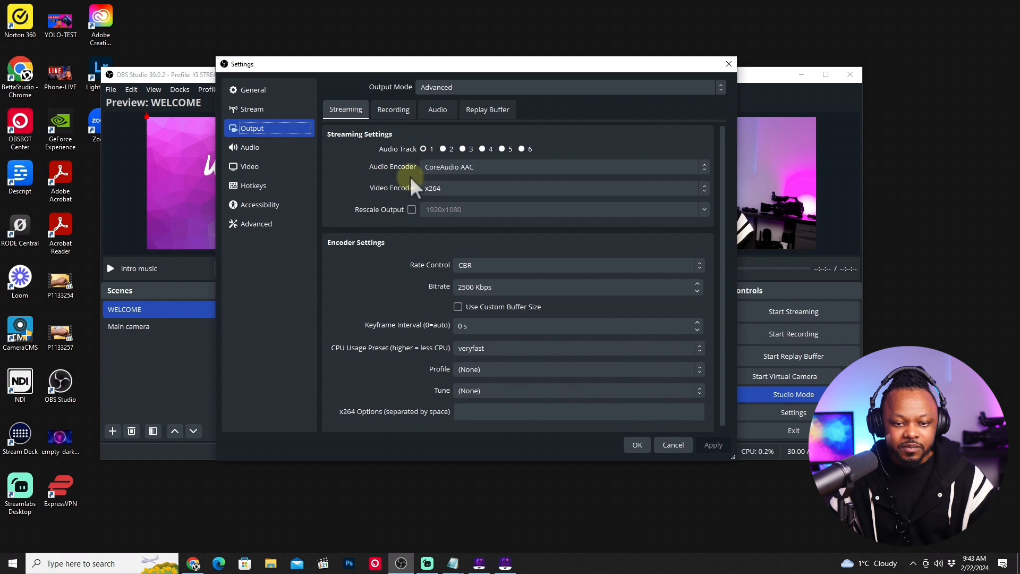
click(441, 189)
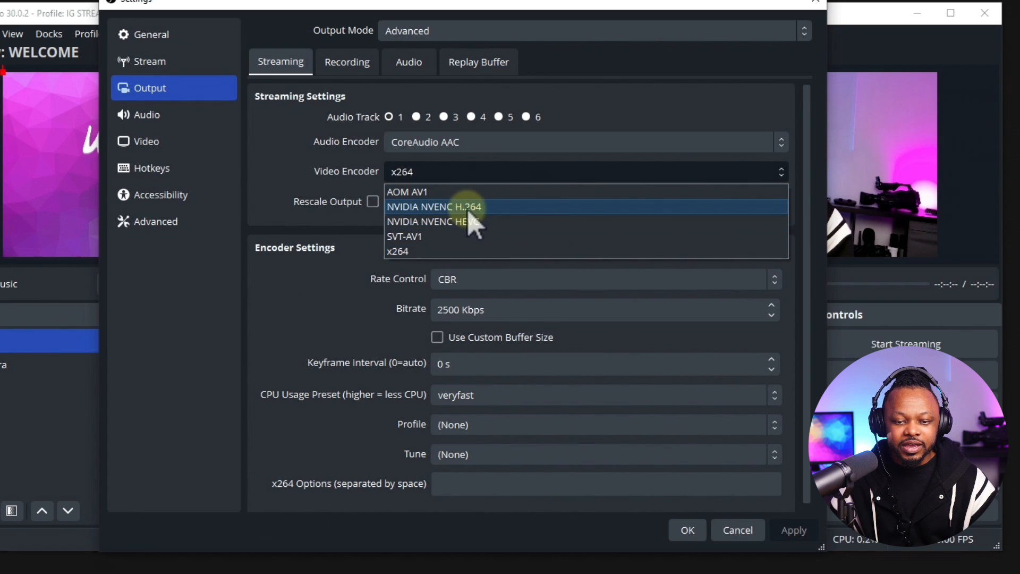
click(505, 207)
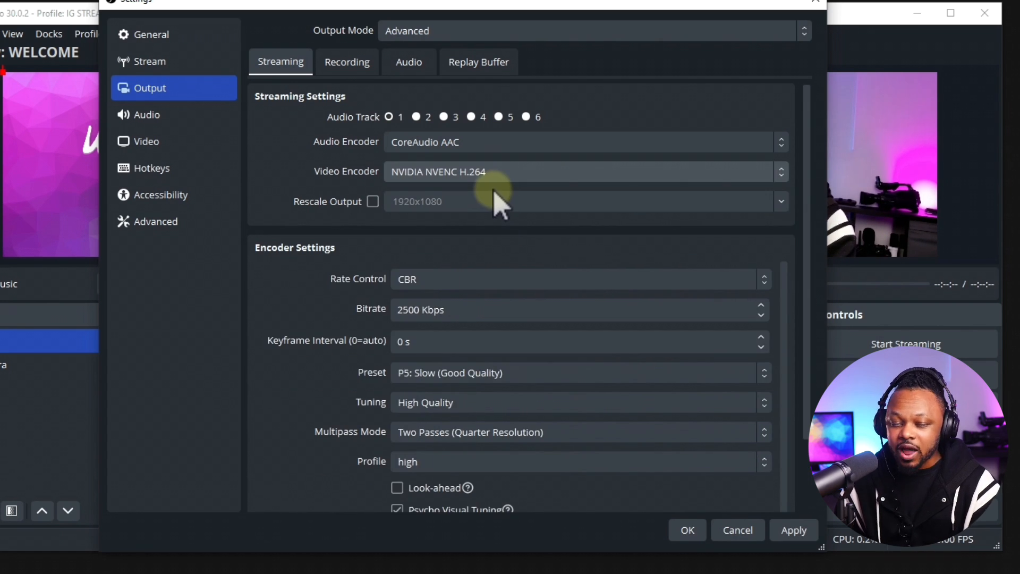
click(496, 172)
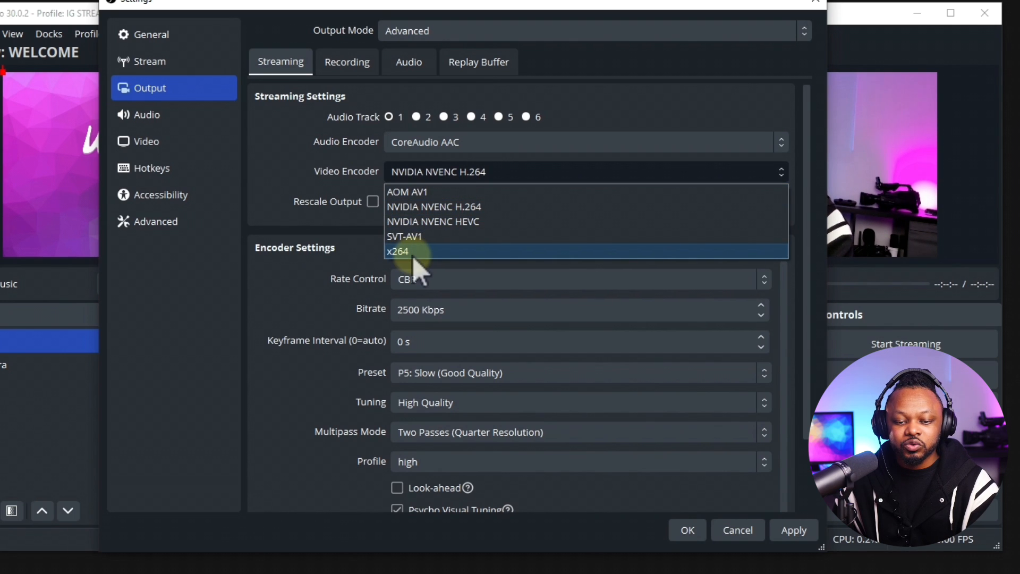
click(348, 189)
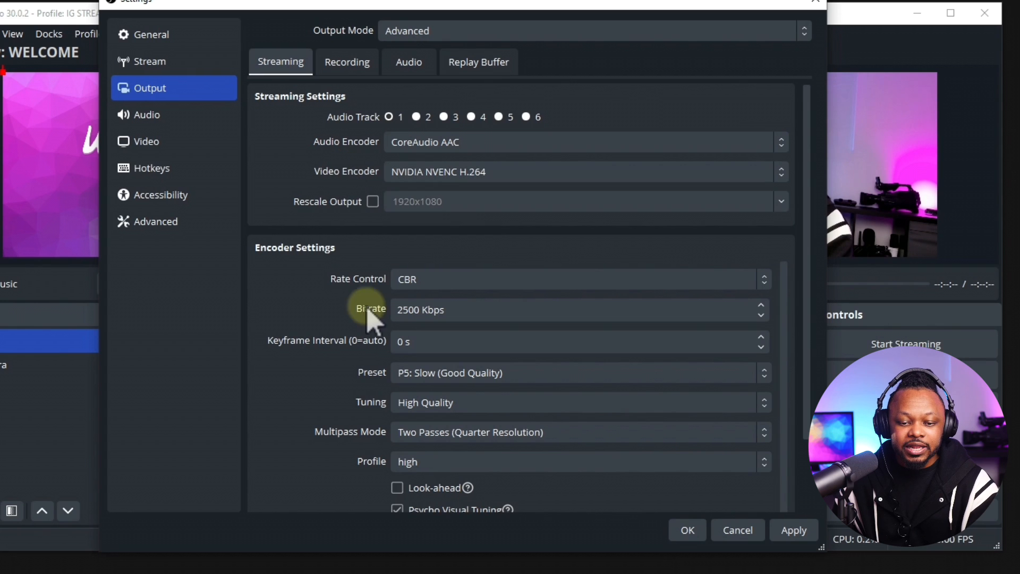
Set the streaming bitrate to 600 Kbps, then apply and close the settings
scroll(345, 281, down, 2)
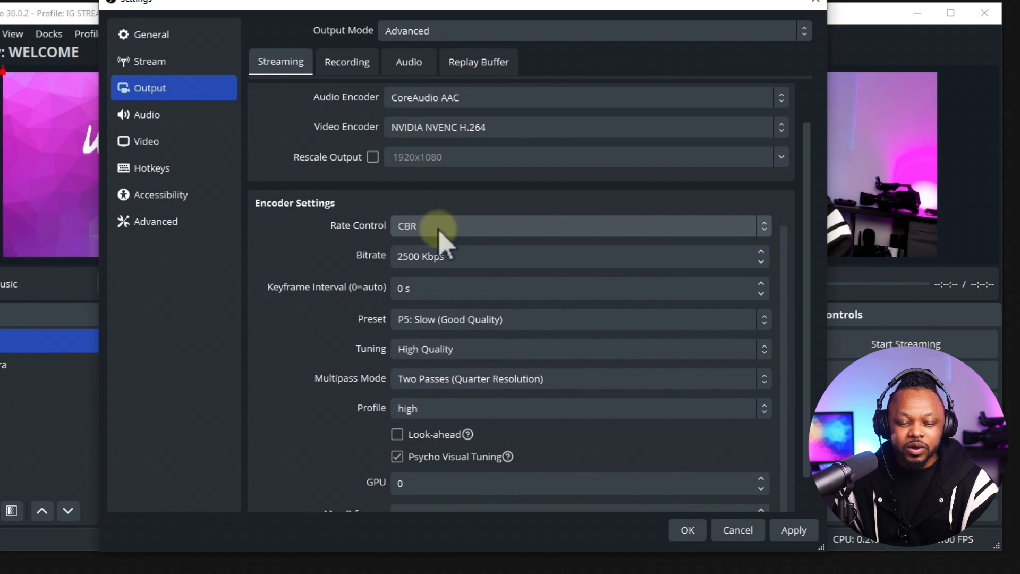
click(419, 257)
drag(423, 258, 364, 257)
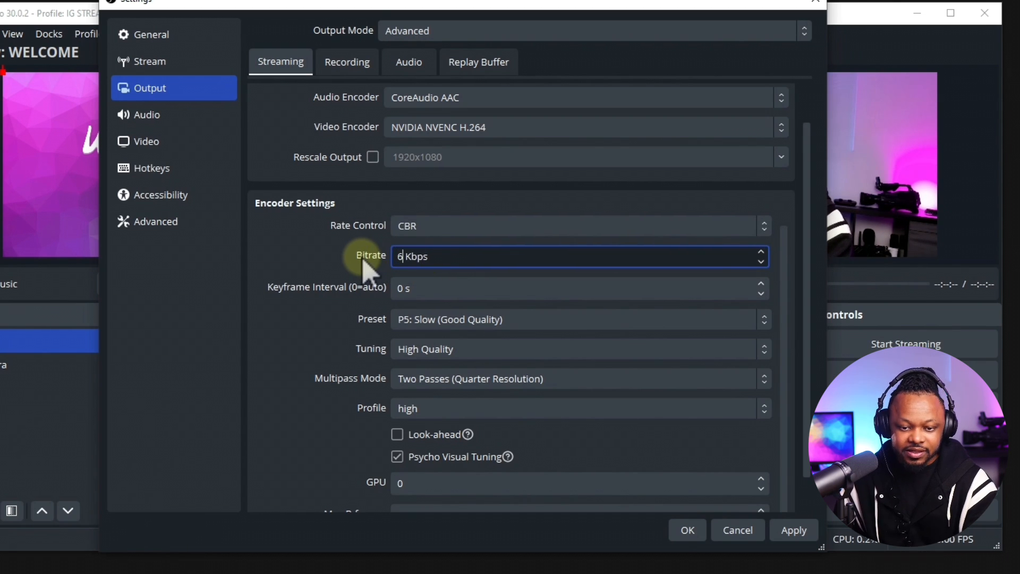
text(600)
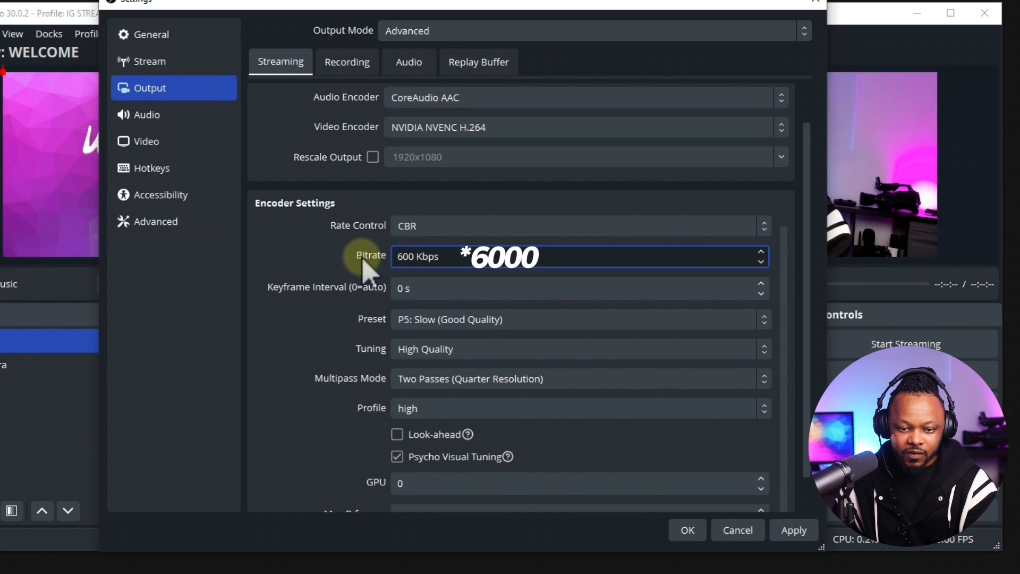
click(323, 255)
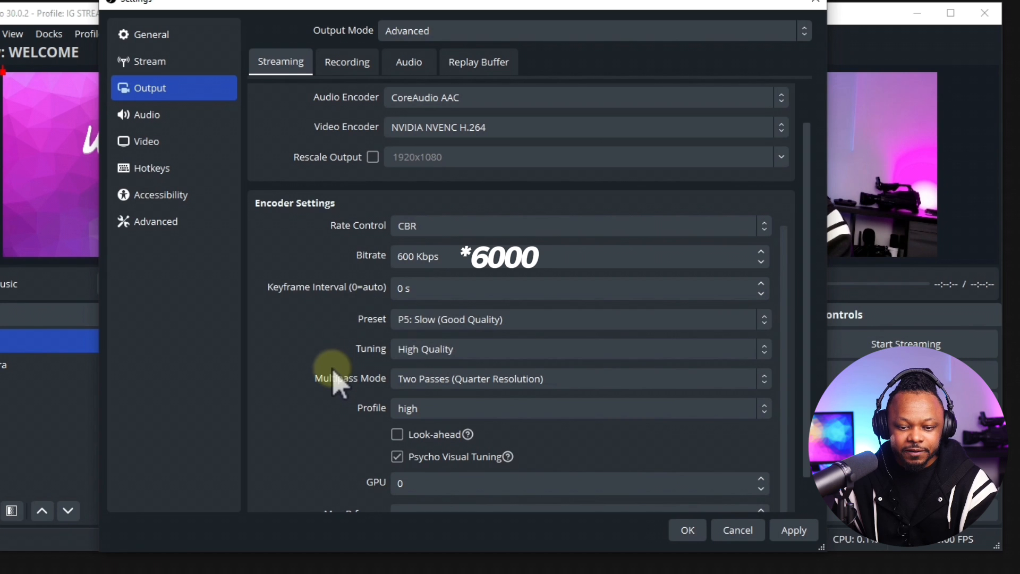
scroll(366, 324, down, 1)
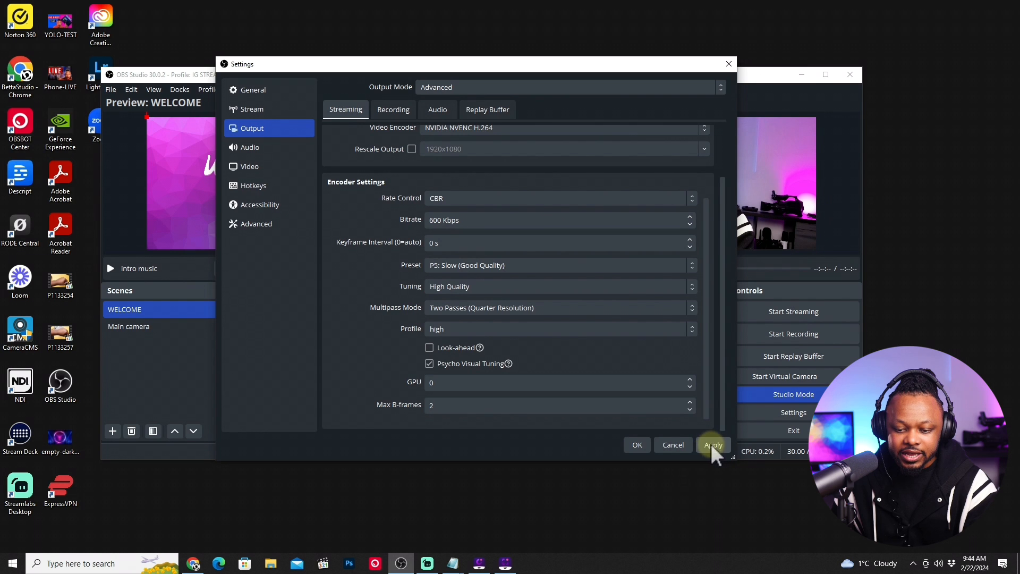
click(712, 445)
click(637, 445)
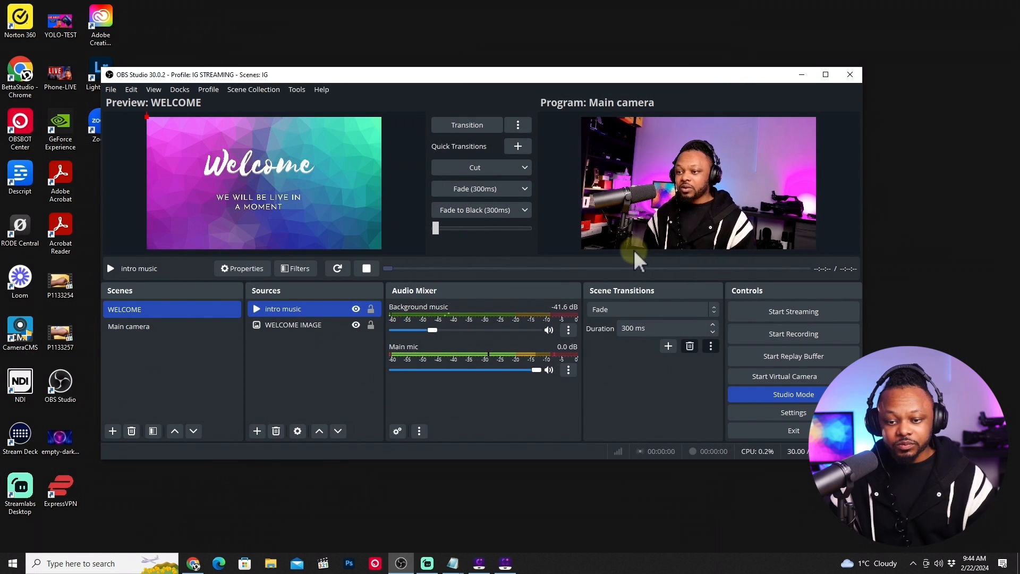
Maximize the OBS Studio window, cut the WELCOME scene to the program output and start streaming
click(825, 75)
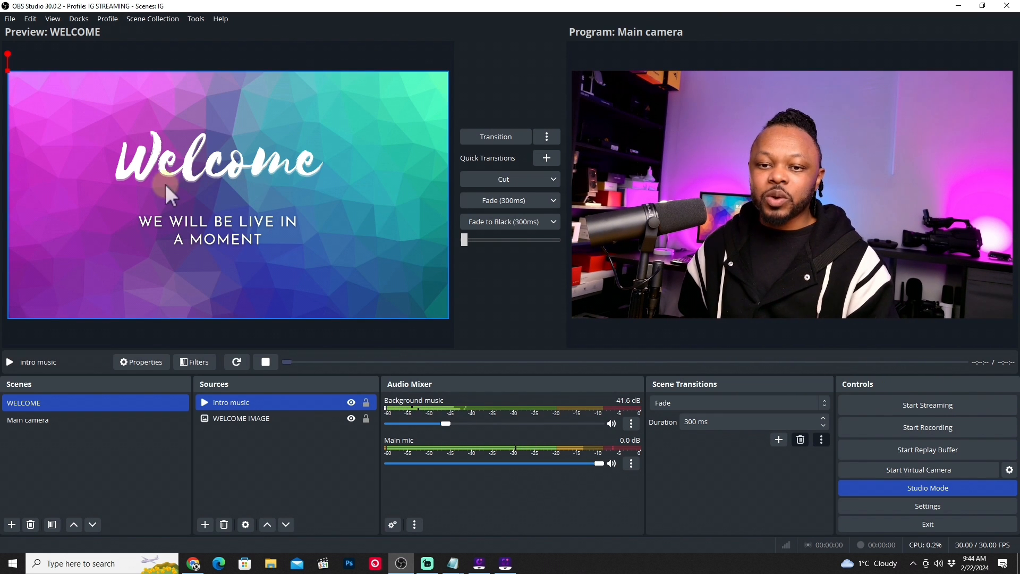
click(502, 179)
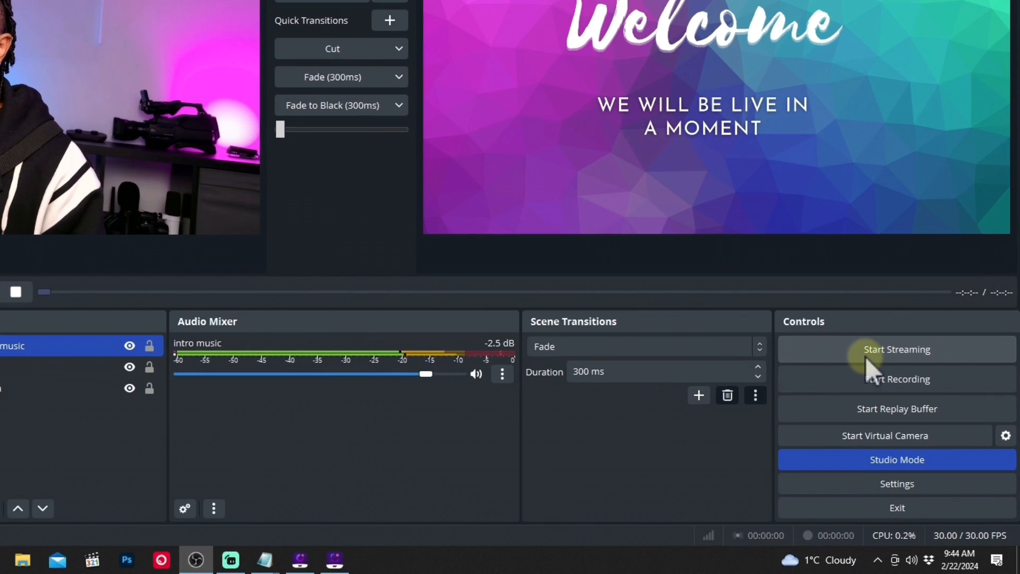
click(865, 354)
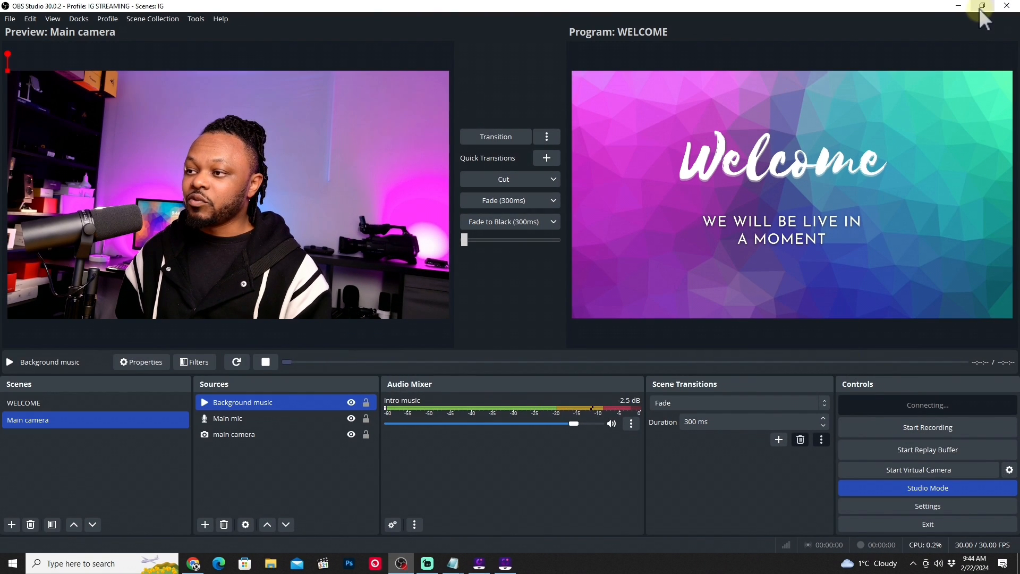
Switch to the Facebook live video page and check the incoming stream in the video preview
click(982, 7)
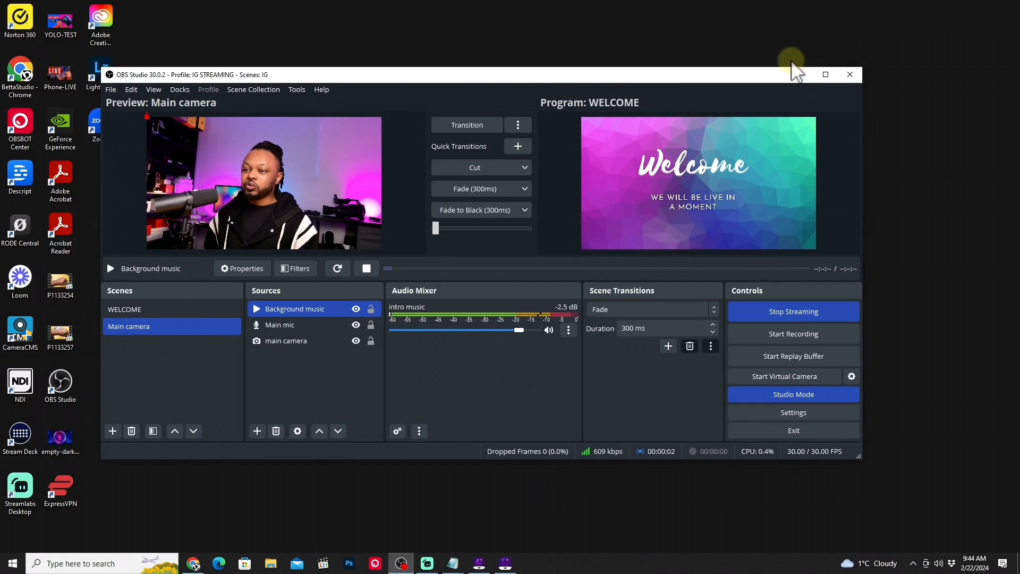
click(193, 563)
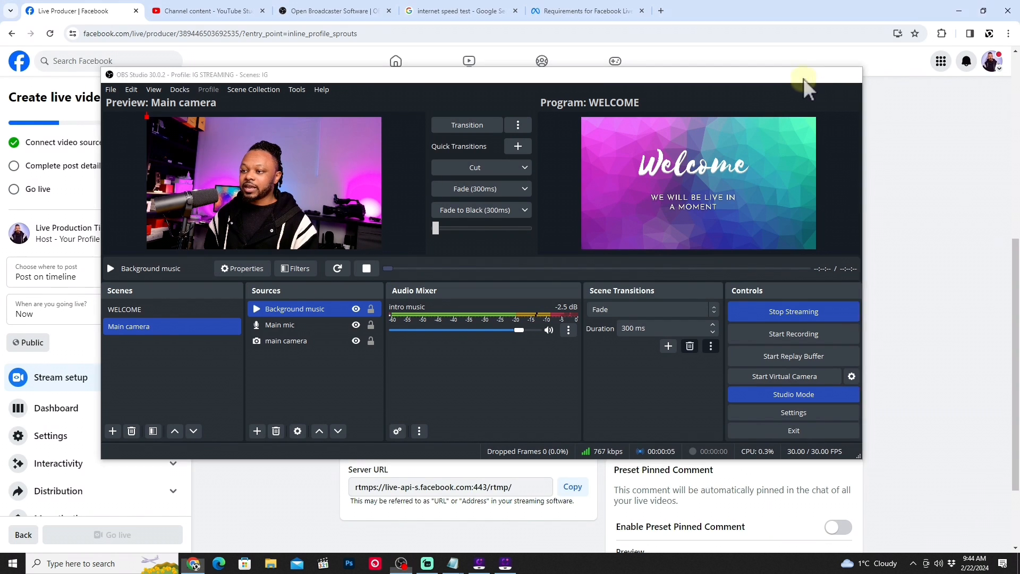
click(805, 79)
scroll(401, 335, up, 5)
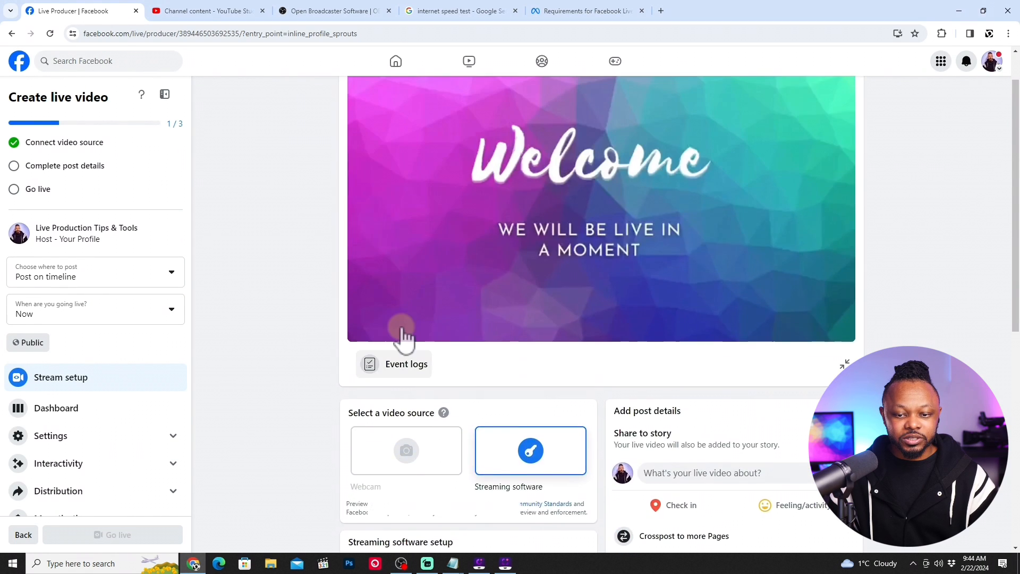
scroll(402, 329, up, 1)
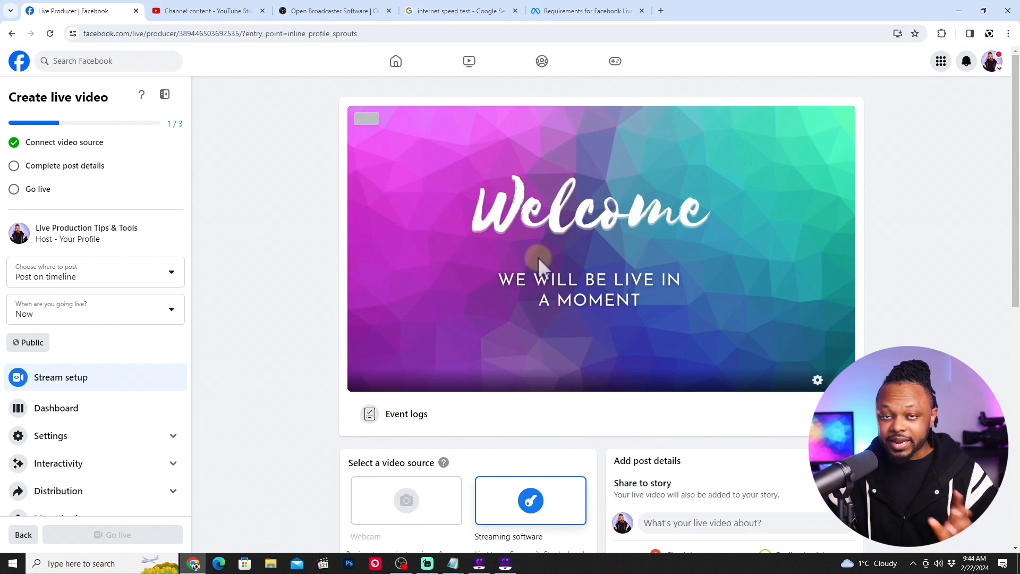
Fill in the live video's post details with the title Test OBS and the description Testing OBS, and save them
scroll(537, 256, down, 2)
scroll(536, 256, down, 5)
scroll(527, 267, up, 3)
scroll(671, 290, down, 1)
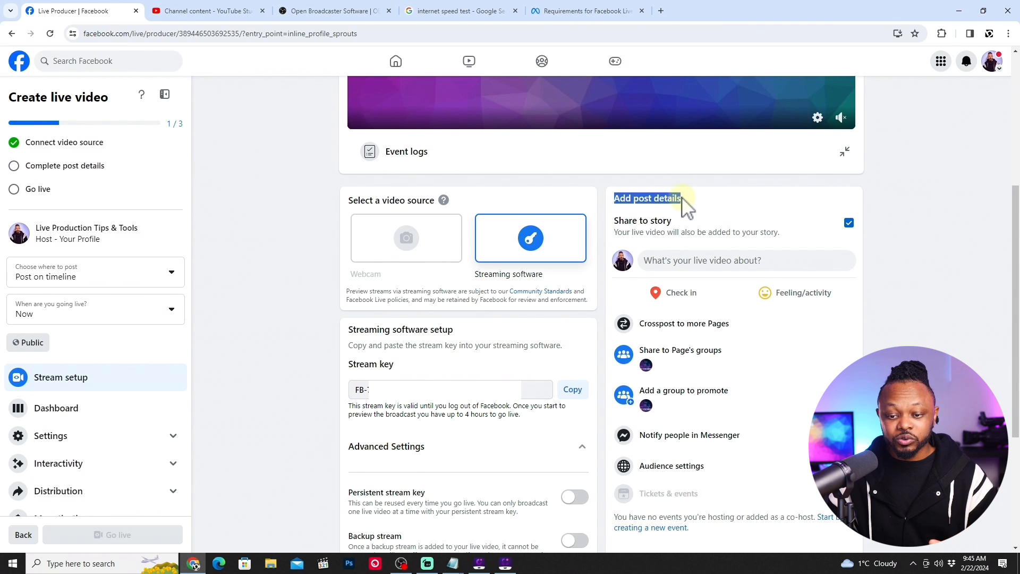
scroll(898, 246, down, 1)
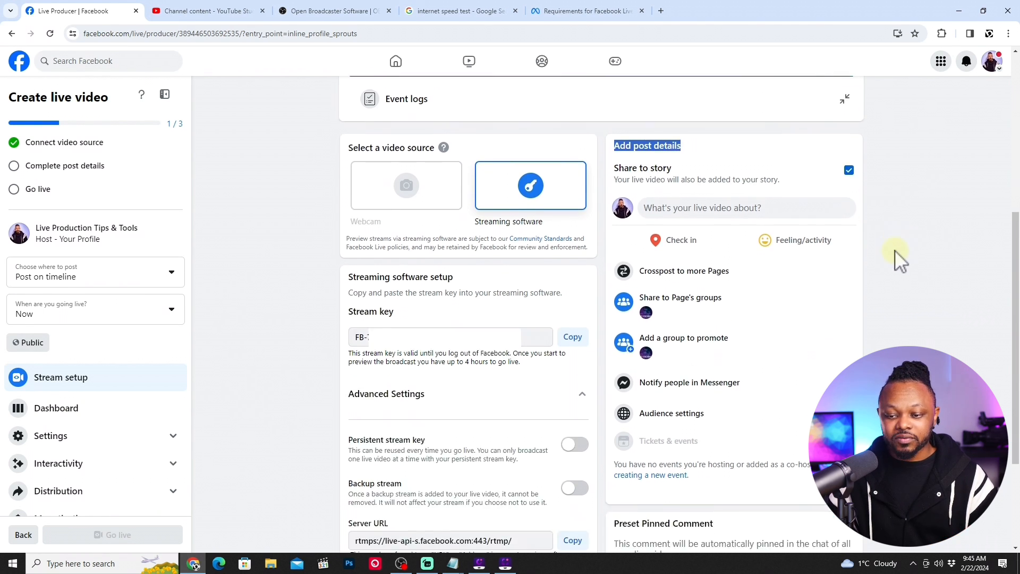
scroll(576, 189, up, 1)
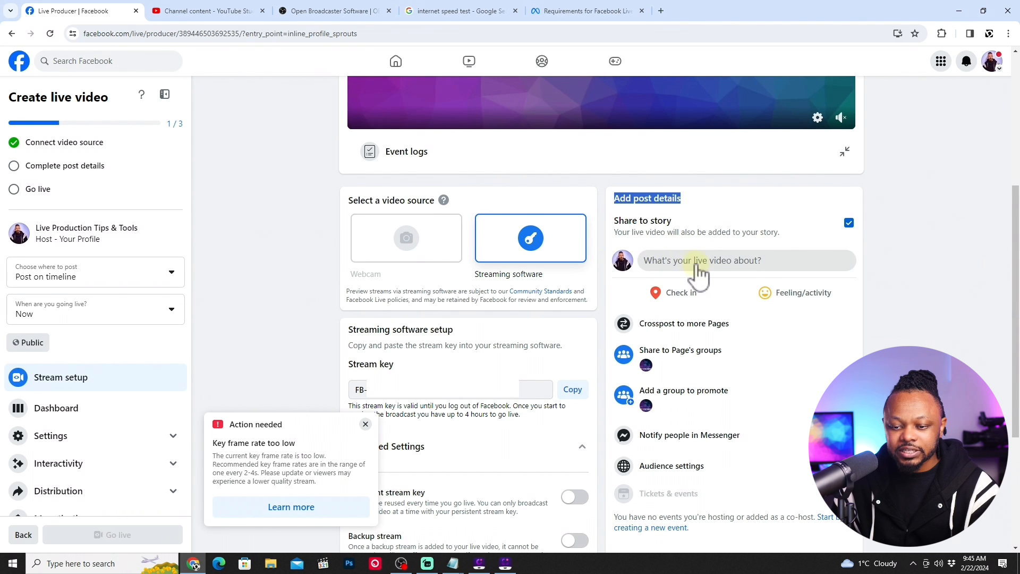
click(679, 261)
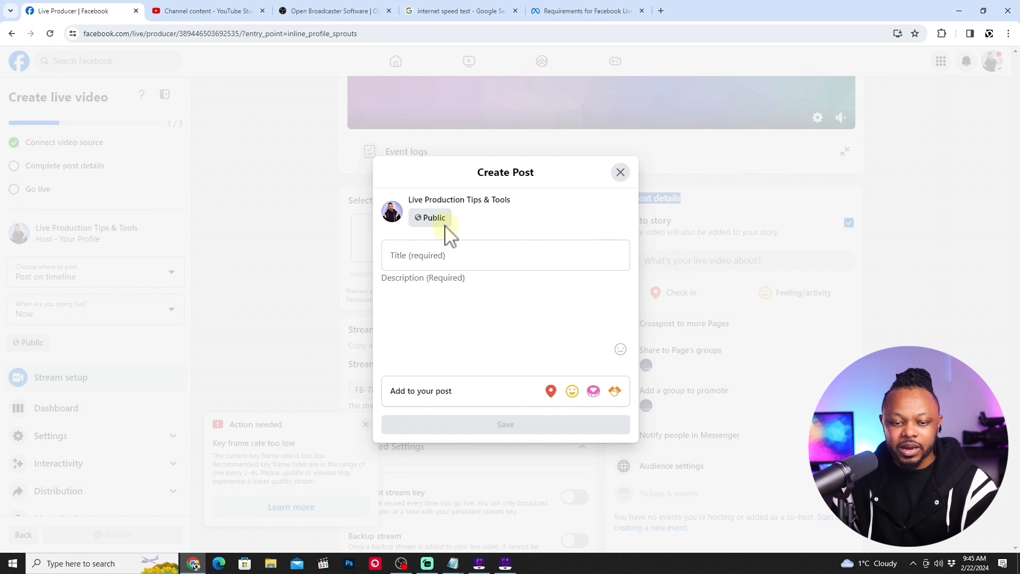
click(407, 254)
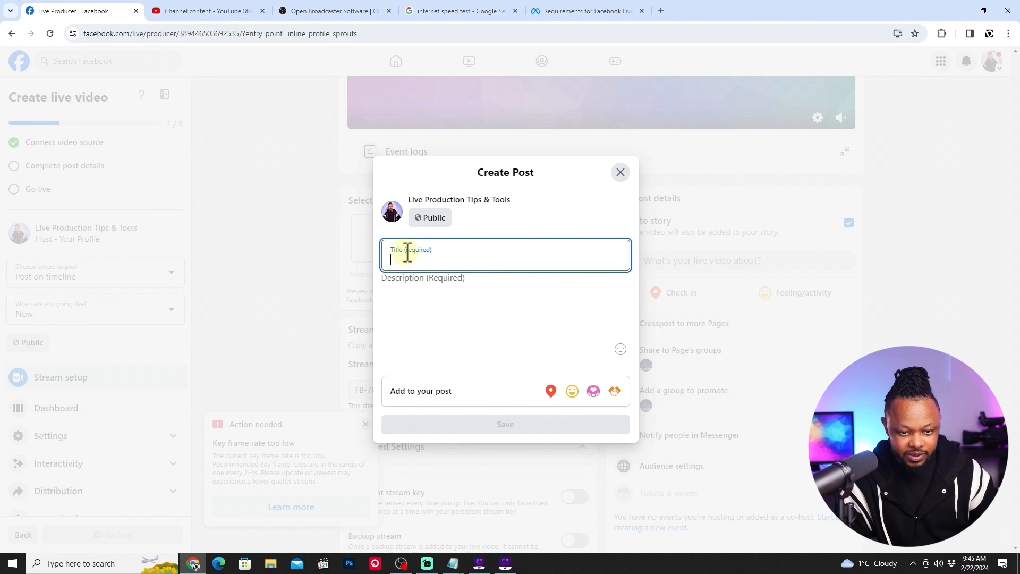
text(Test OBS)
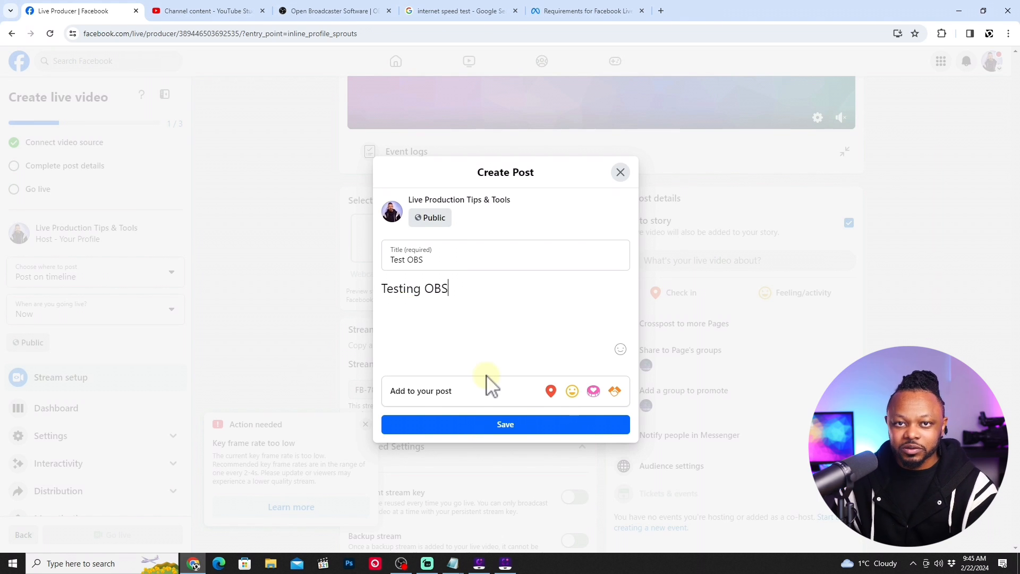
click(482, 425)
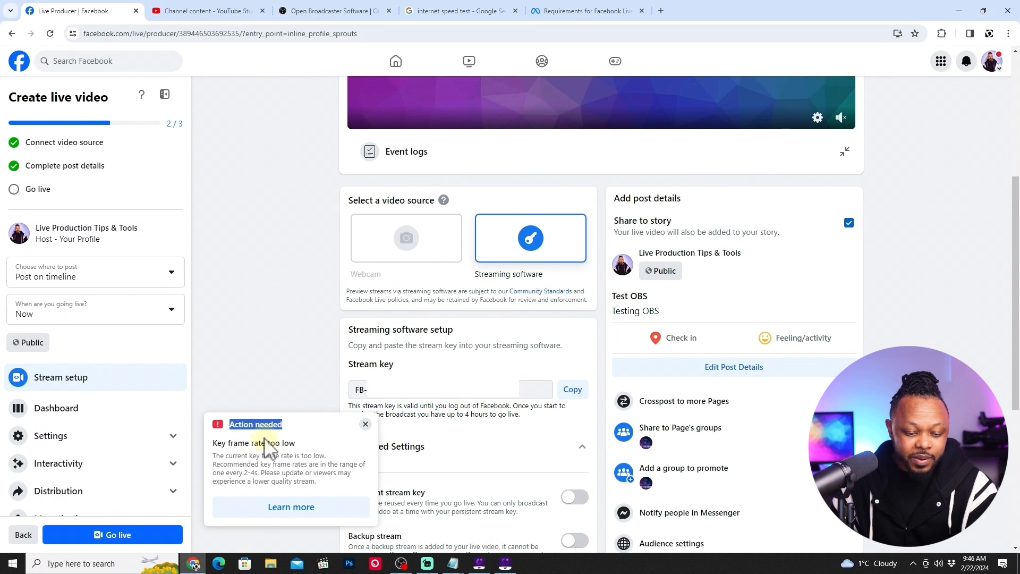
Read the key frame rate warning on the live video page
drag(216, 447, 294, 448)
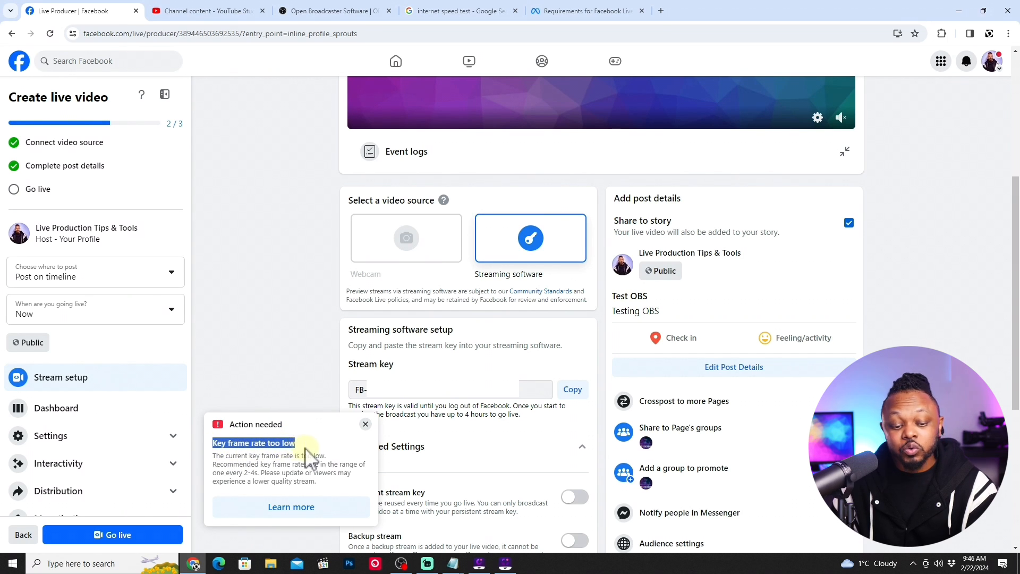
scroll(308, 457, down, 1)
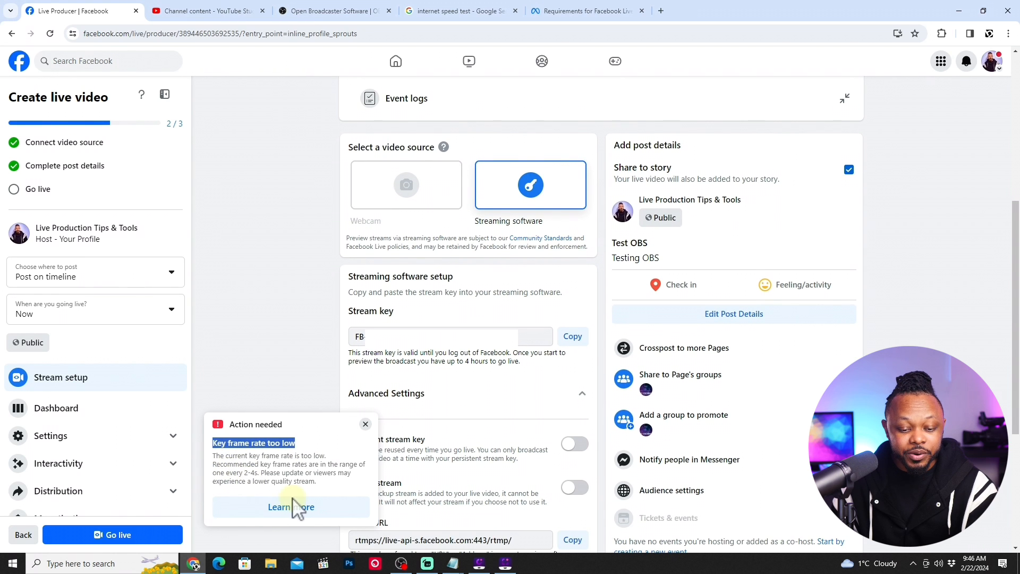
click(365, 425)
Switch to OBS Studio and set the streaming keyframe interval to 2 s, then apply and close the settings
click(401, 564)
click(793, 414)
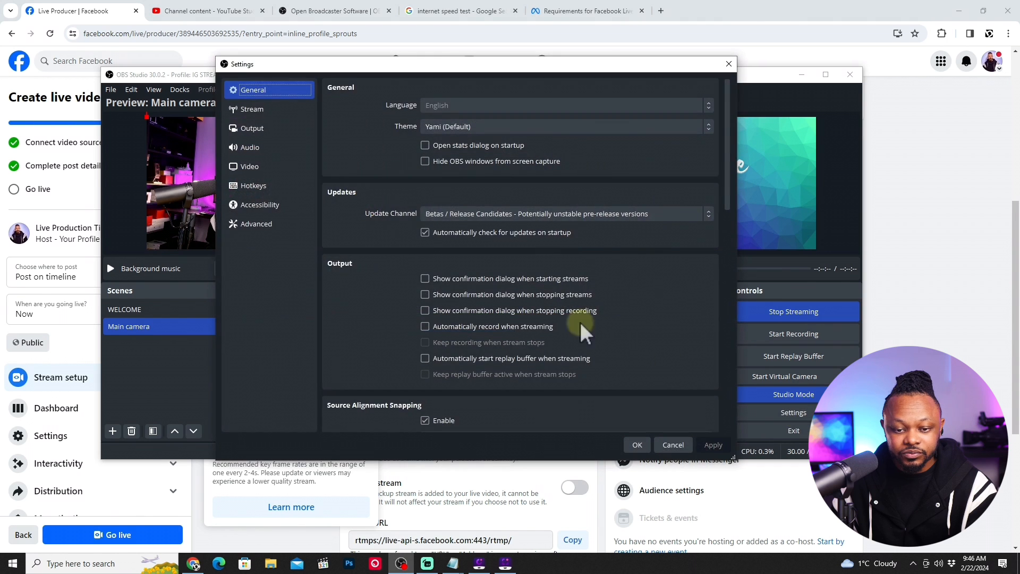
click(277, 129)
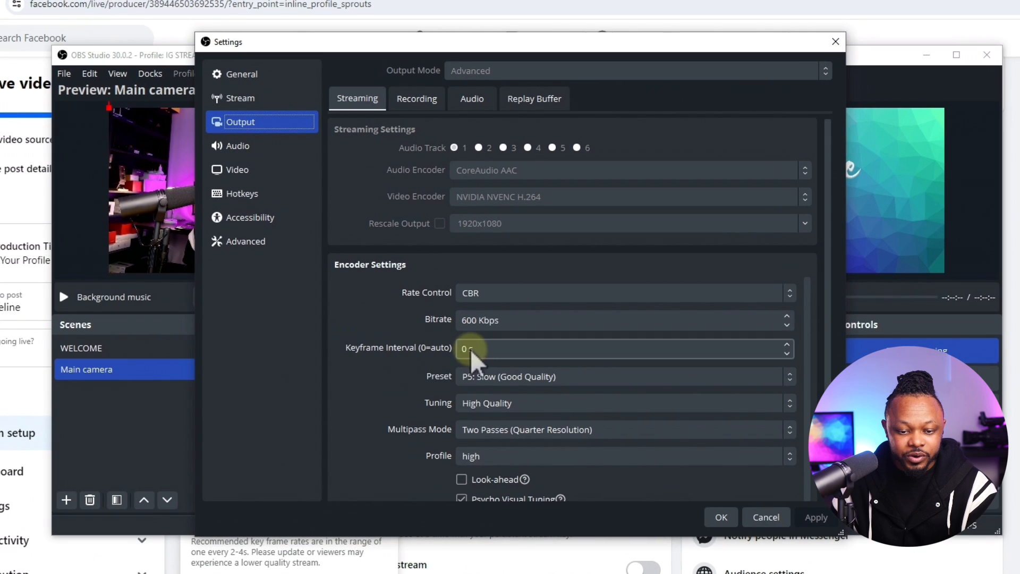
click(466, 348)
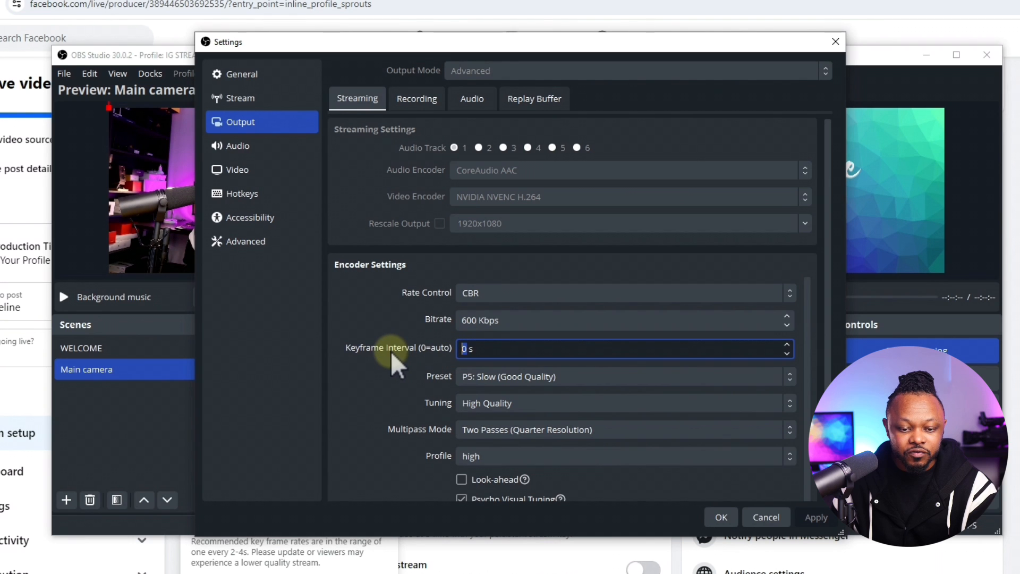
text(2)
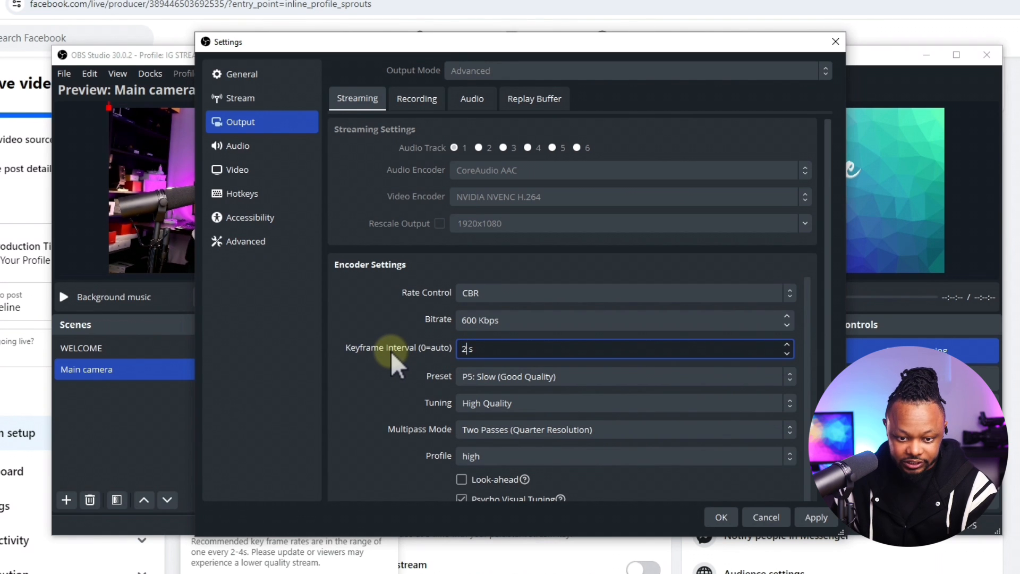
scroll(522, 336, down, 2)
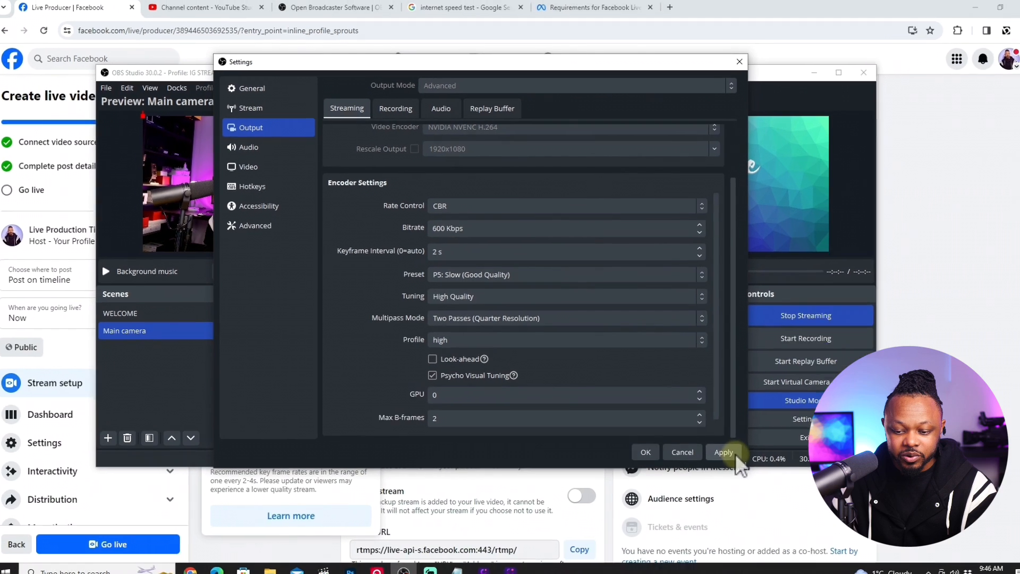
click(816, 516)
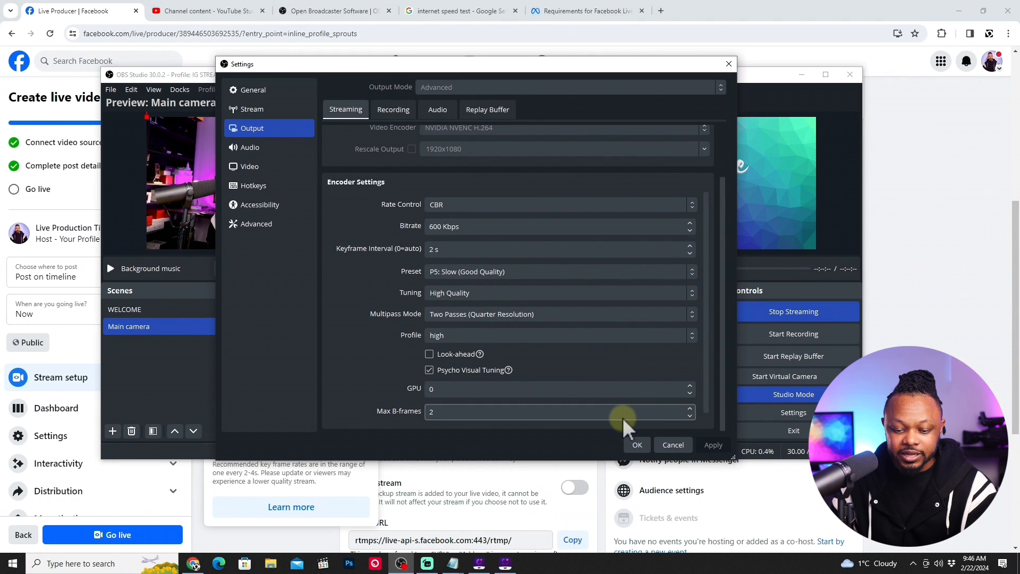
click(631, 444)
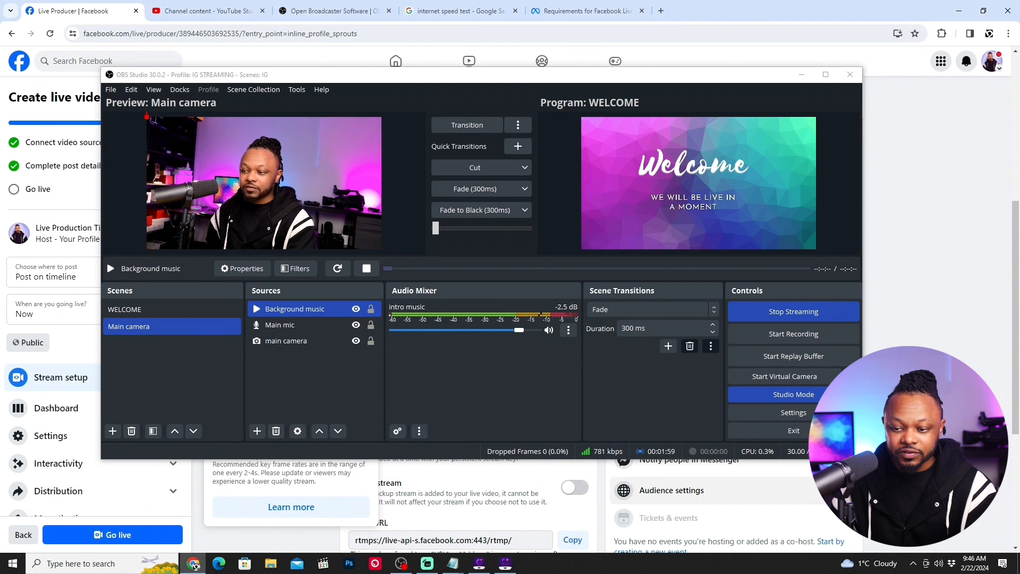
Return to the Facebook live video page and review the stream preview, streaming software setup and post details
click(224, 468)
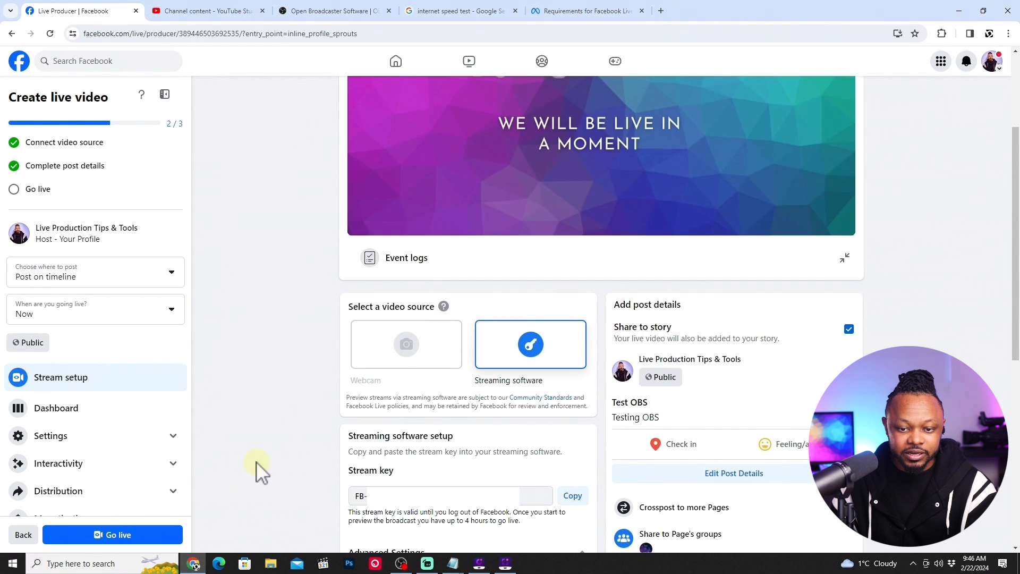
scroll(257, 461, down, 6)
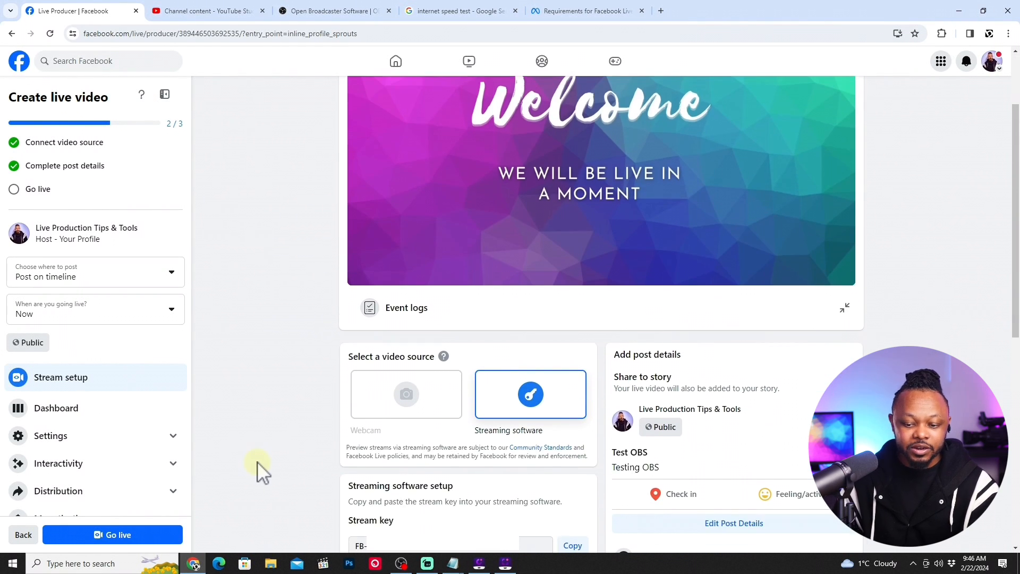
scroll(257, 462, up, 5)
scroll(257, 462, up, 1)
scroll(259, 461, down, 2)
scroll(259, 461, up, 2)
scroll(259, 461, down, 4)
scroll(259, 461, up, 4)
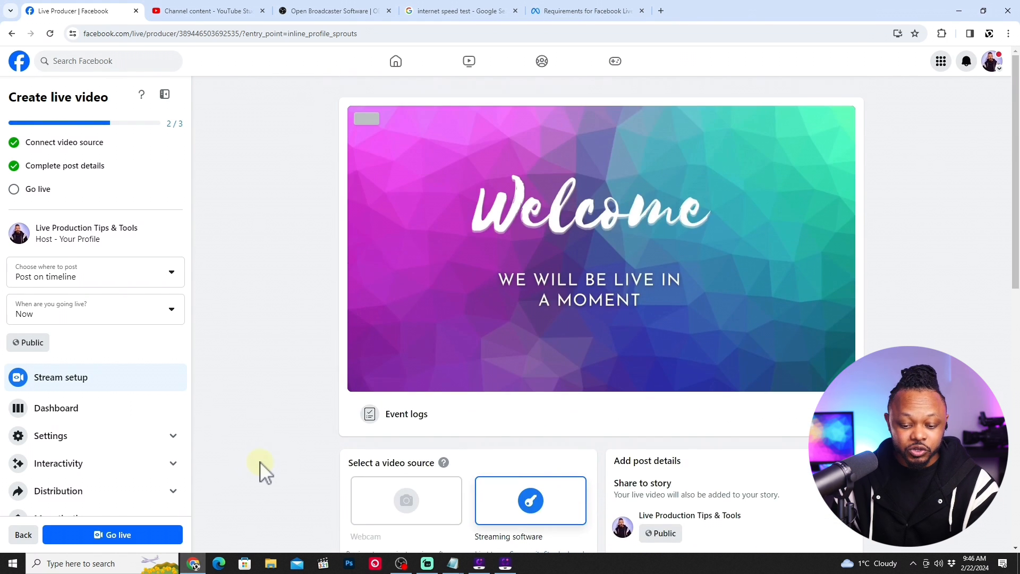
scroll(259, 461, down, 5)
scroll(261, 460, up, 5)
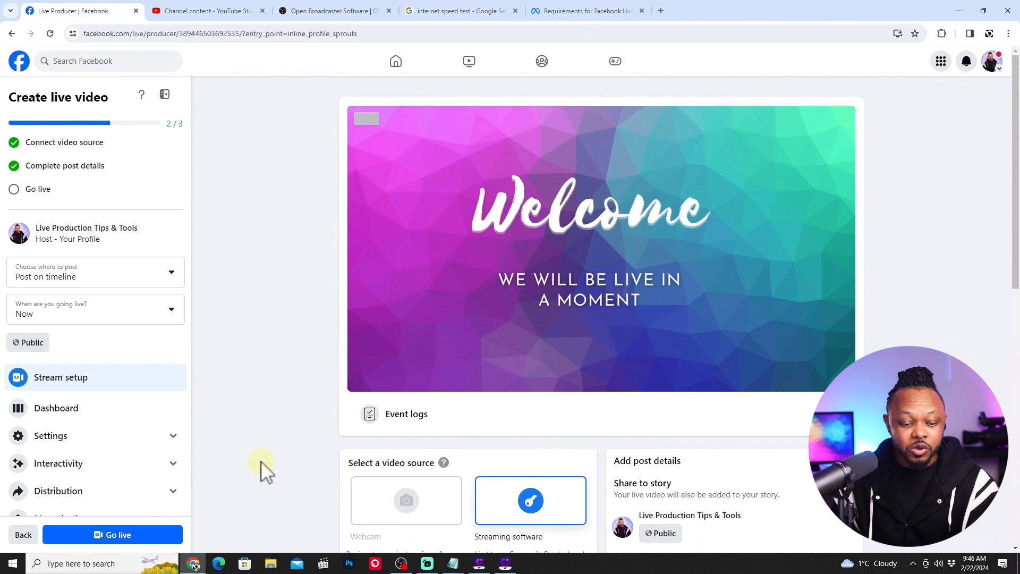
scroll(660, 360, down, 3)
scroll(670, 379, down, 3)
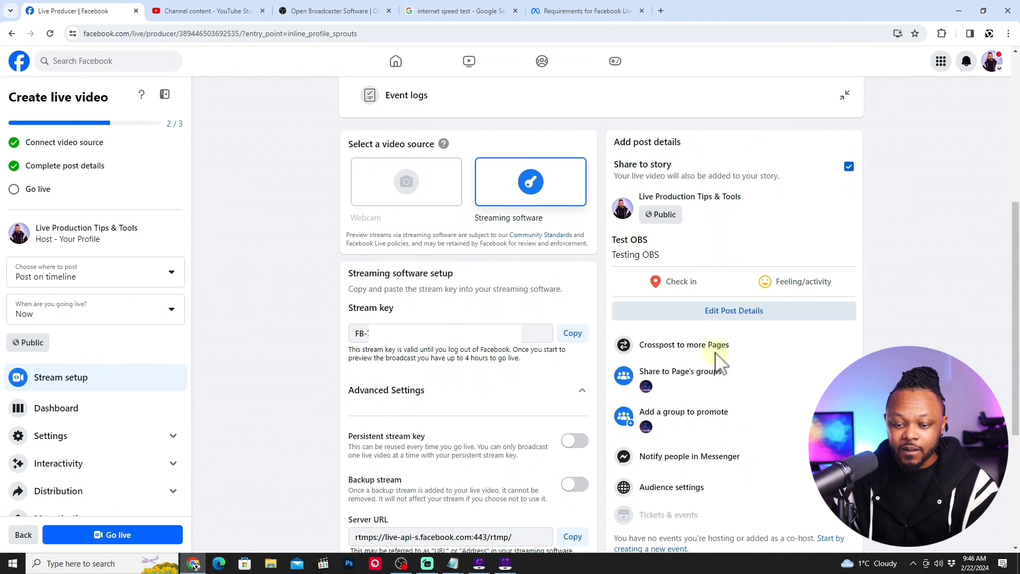
scroll(689, 398, down, 2)
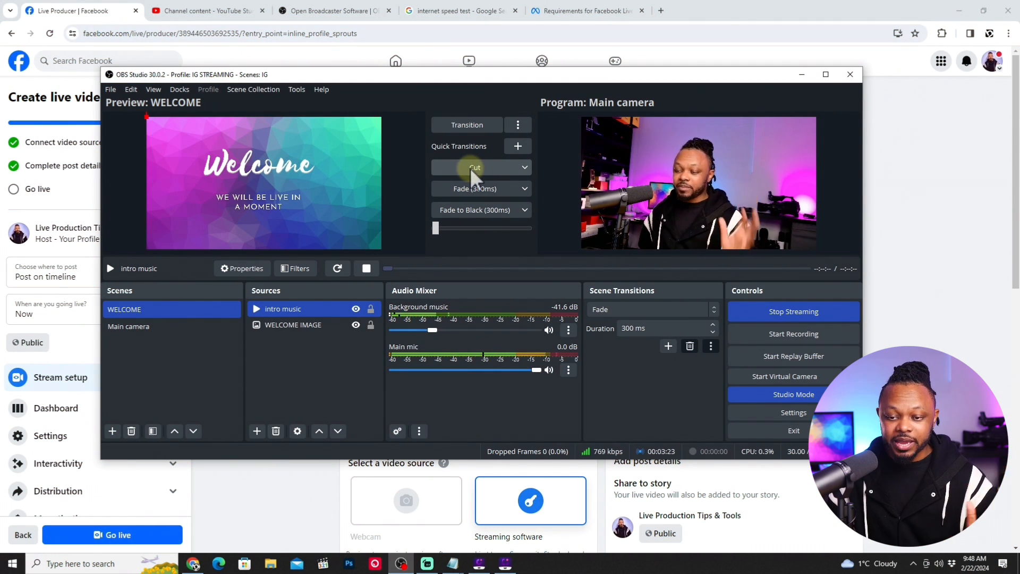
Minimize OBS Studio and open the playback quality options of the Facebook stream preview
click(802, 75)
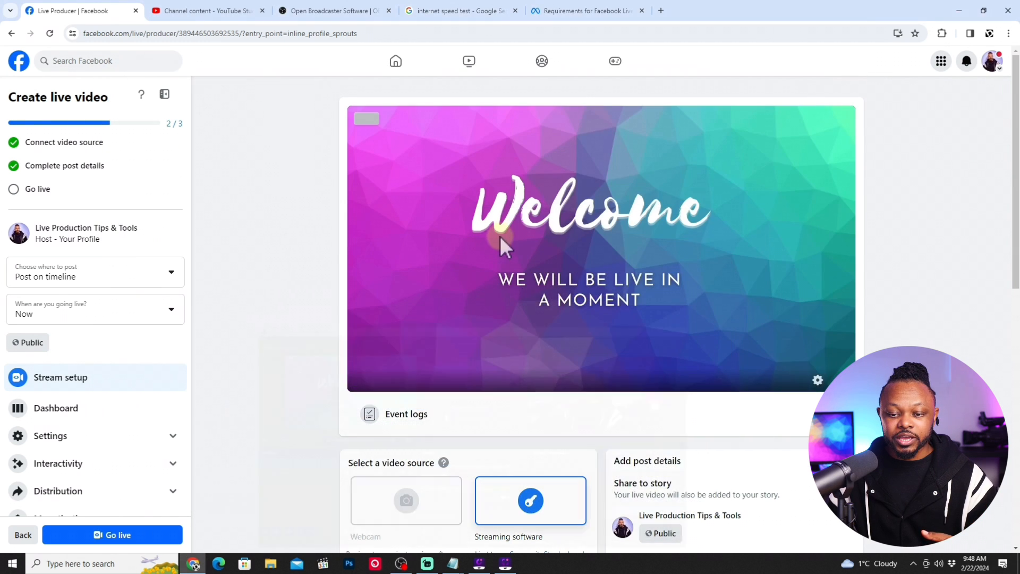
click(818, 380)
click(786, 344)
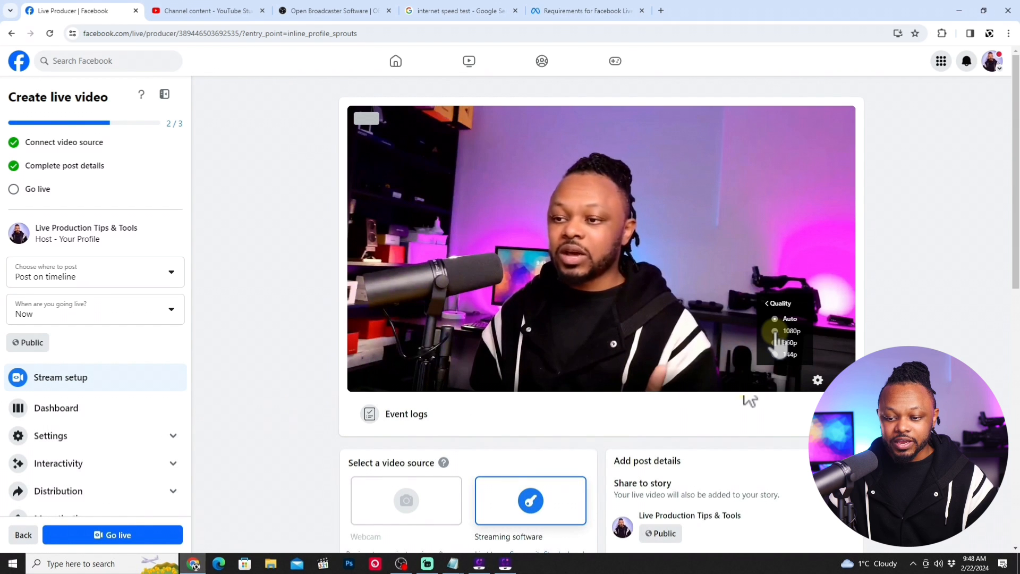